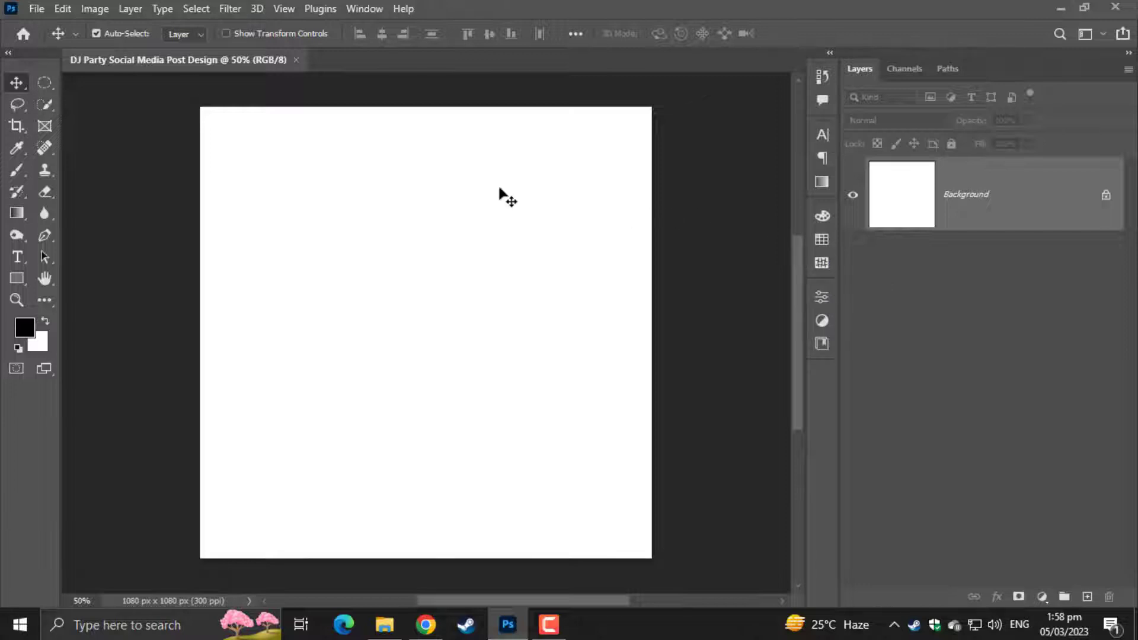
Place the portrait photo of the man in the dark shirt as an embedded image, keeping its default fit on the canvas
click(37, 9)
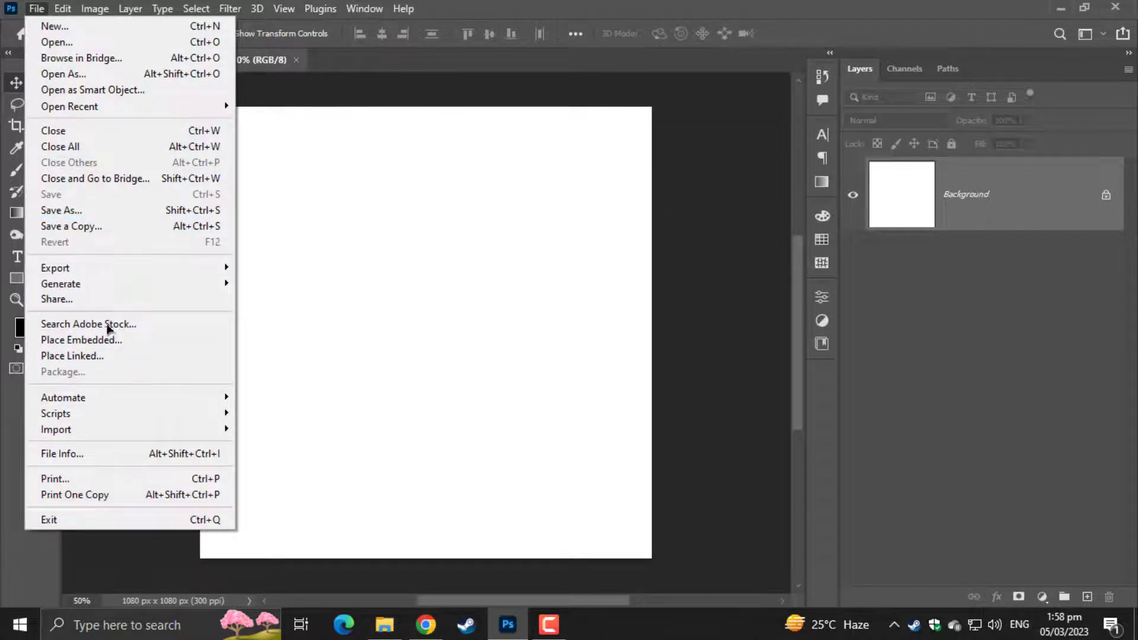
click(108, 340)
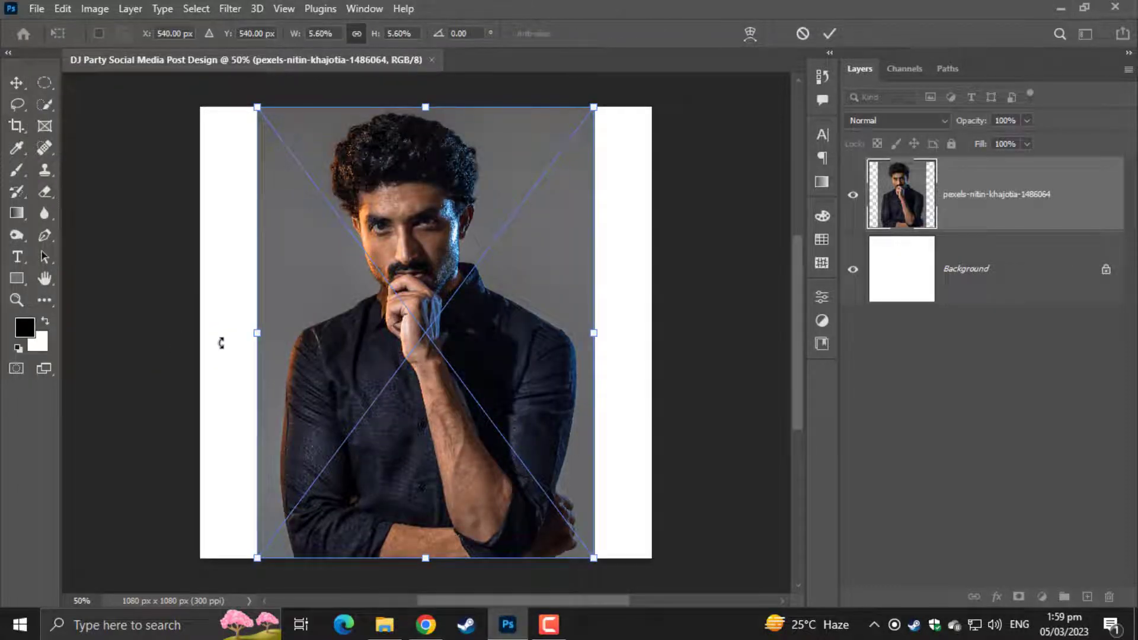
key(Return)
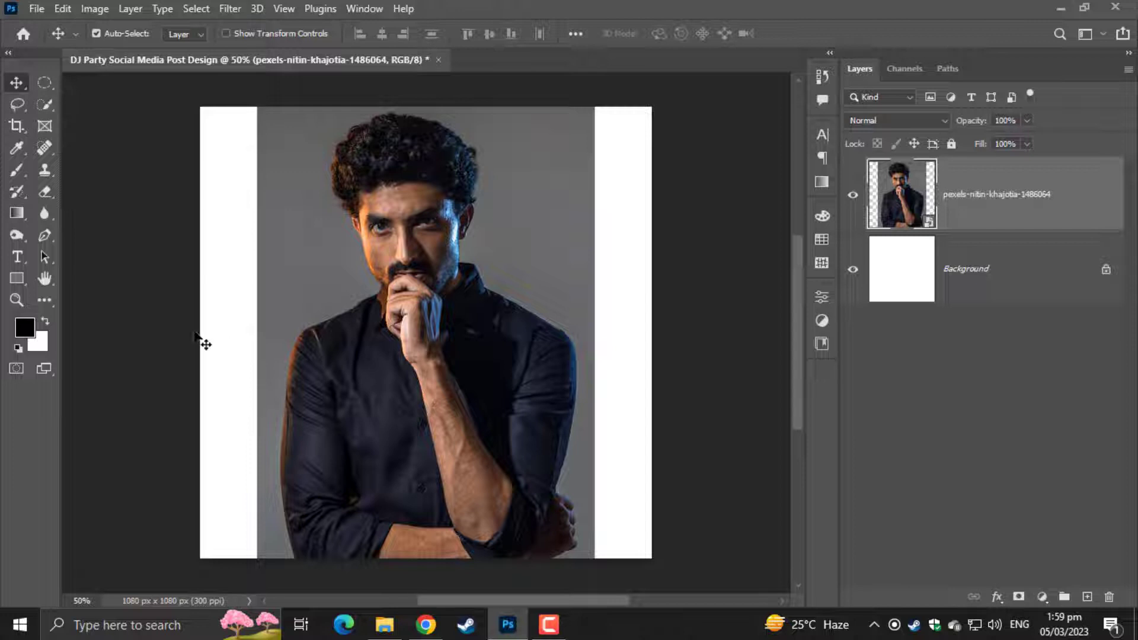
Select the man's head, torso and arms with the Quick Selection tool
click(45, 104)
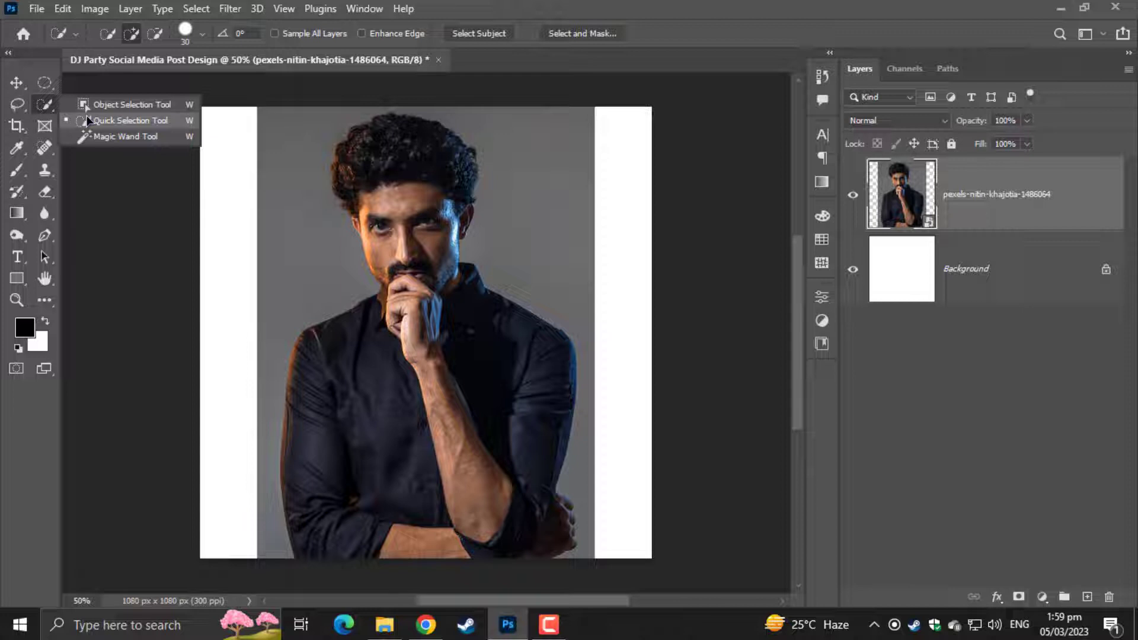
click(88, 120)
mouse_move(380, 141)
mouse_down()
mouse_move(416, 210)
mouse_move(450, 382)
mouse_move(450, 469)
mouse_move(424, 306)
mouse_move(391, 484)
mouse_move(413, 504)
mouse_move(423, 548)
mouse_move(534, 552)
mouse_move(556, 539)
mouse_up()
Refine the selection around the fingers at the man's elbow, adding missed knuckles and trimming spilled background with a brush as small as 10
key(ctrl+plus)
key(ctrl+plus)
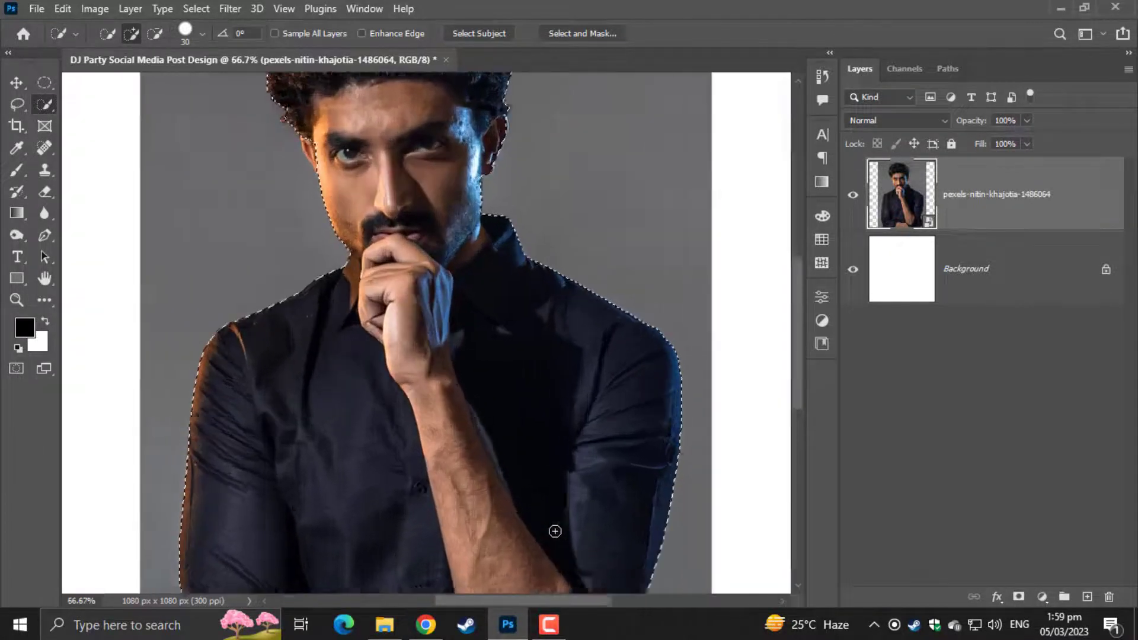
key(ctrl+plus)
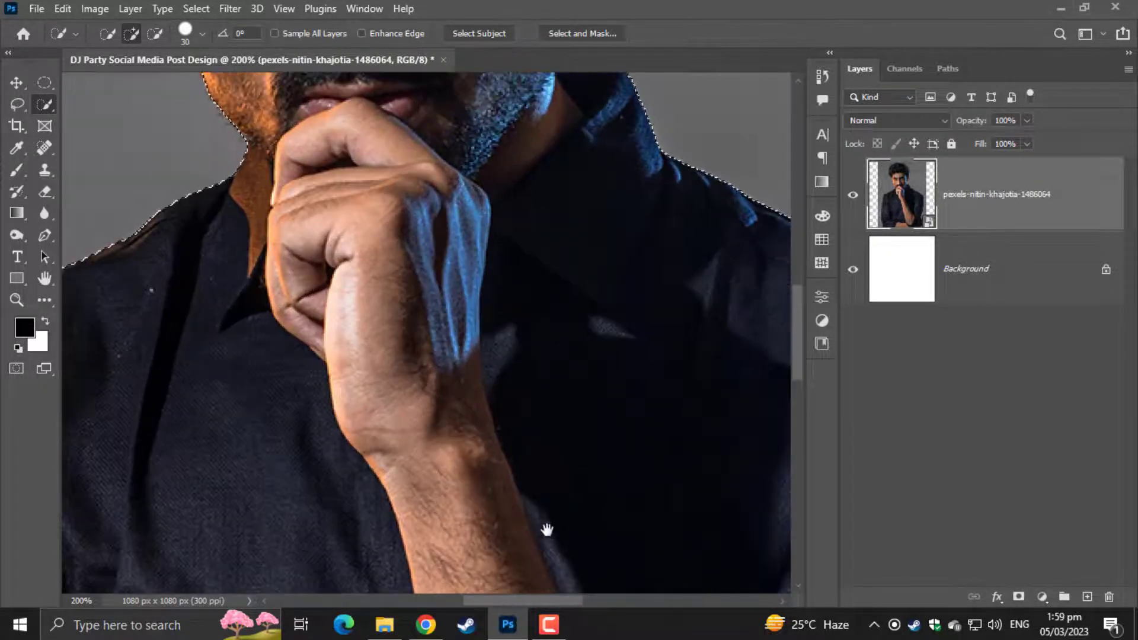
drag(546, 528, 226, 78)
key(ctrl+plus)
drag(379, 291, 196, 64)
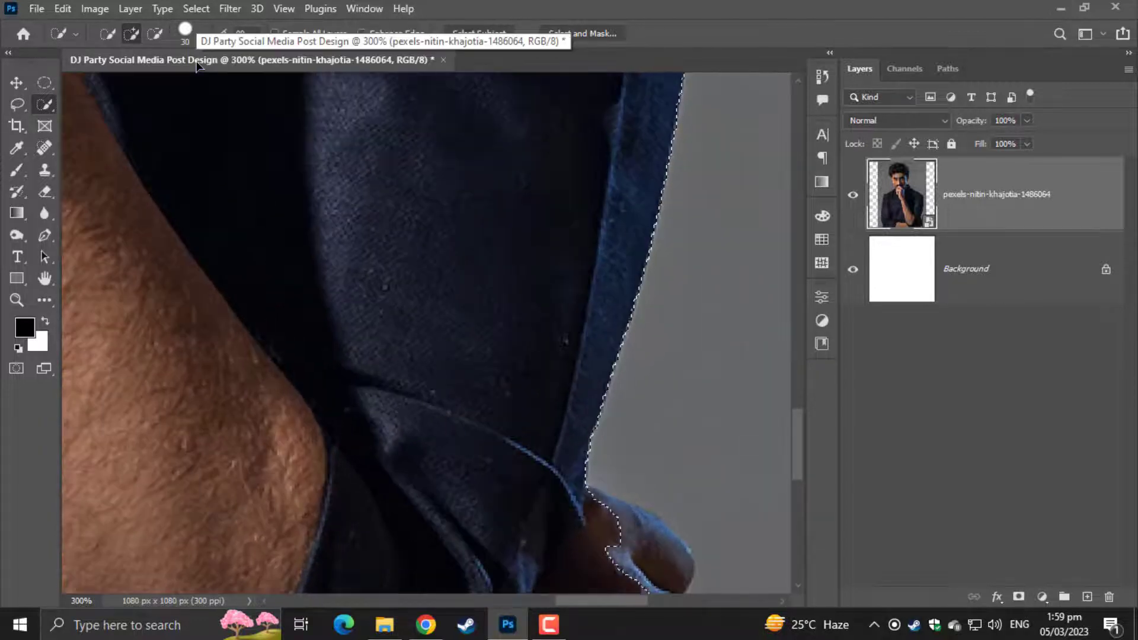
drag(320, 316, 203, 82)
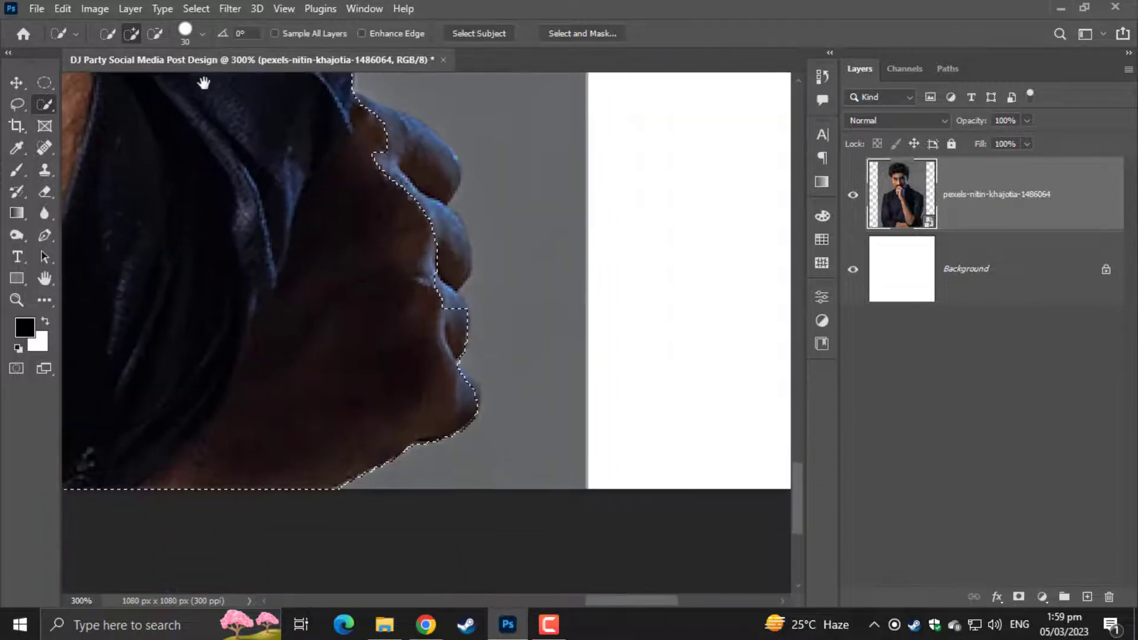
mouse_move(400, 268)
mouse_down()
mouse_move(393, 218)
mouse_move(408, 169)
mouse_move(454, 368)
mouse_up()
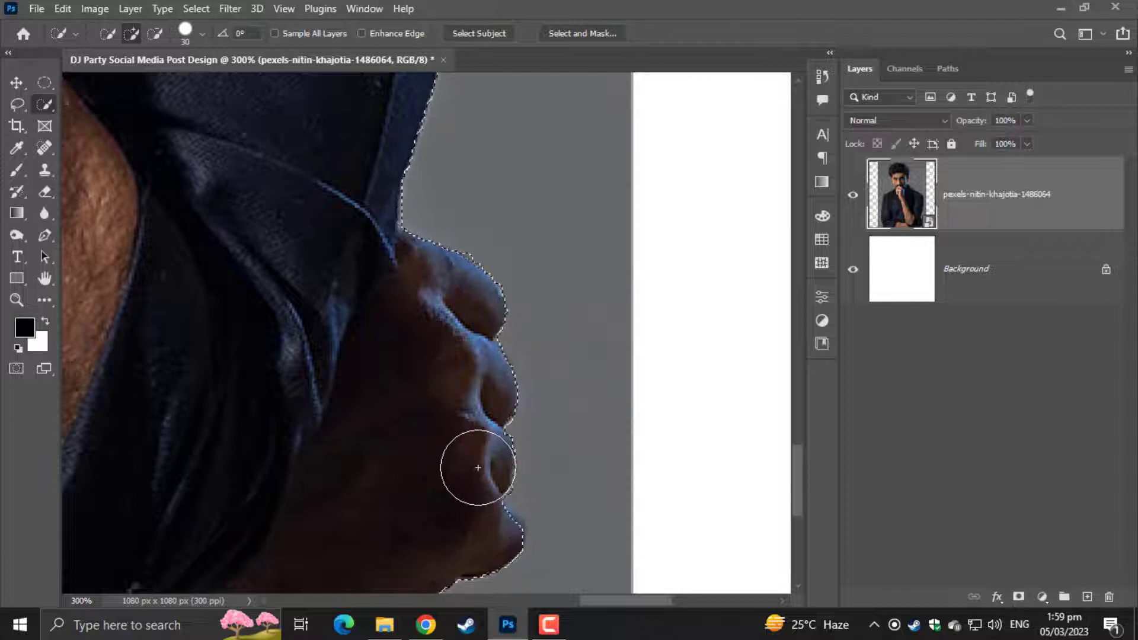
drag(440, 526, 406, 436)
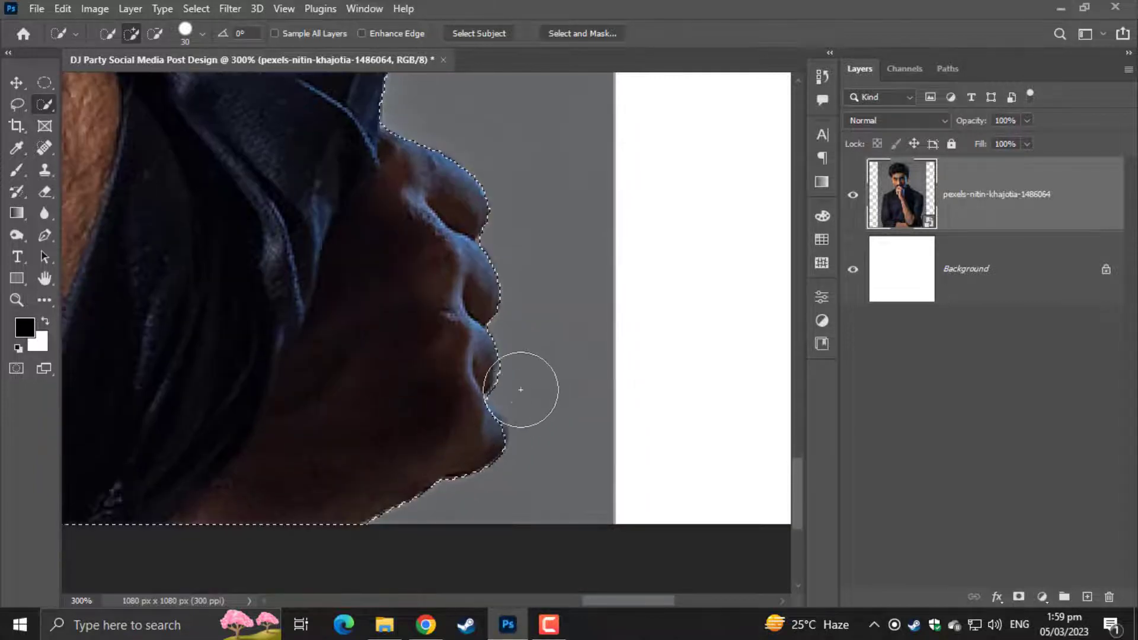
key(alt)
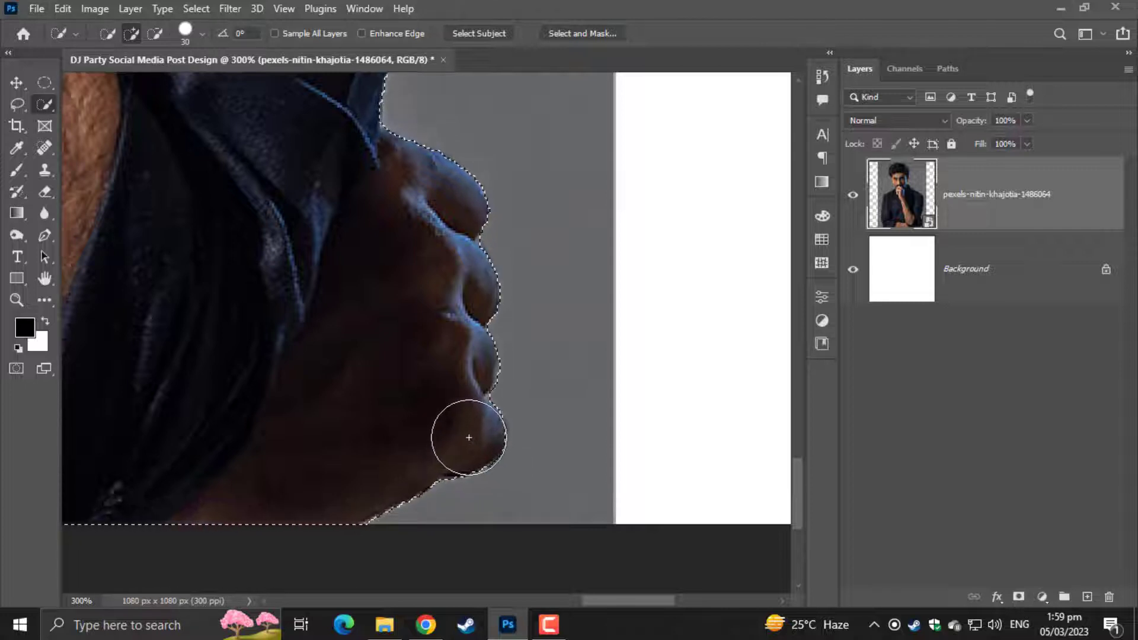
key(alt)
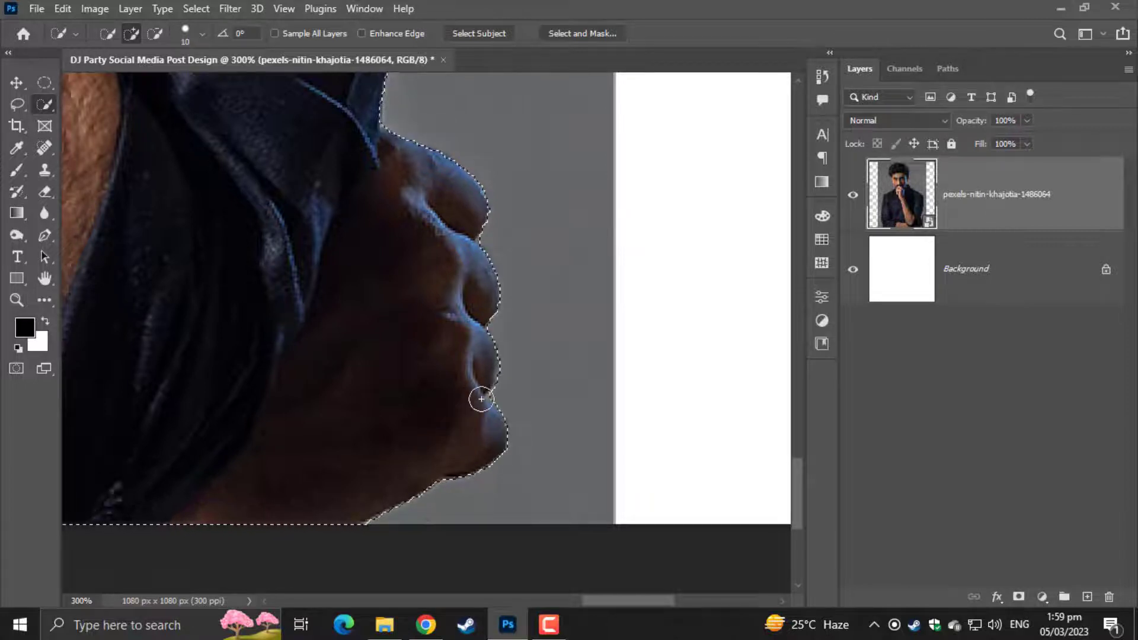
Refine the selection edge along the orange-lit side of the man's face and curly hair
key(ctrl+0)
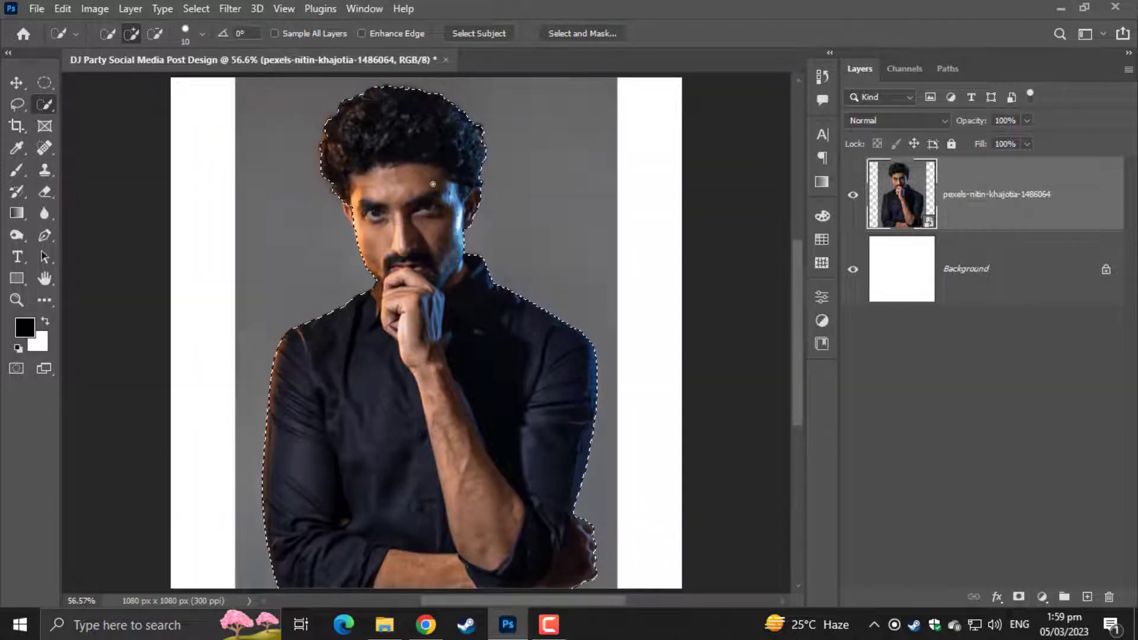
key(ctrl+plus)
key(ctrl+plus)
key(ctrl+plus)
drag(361, 219, 594, 622)
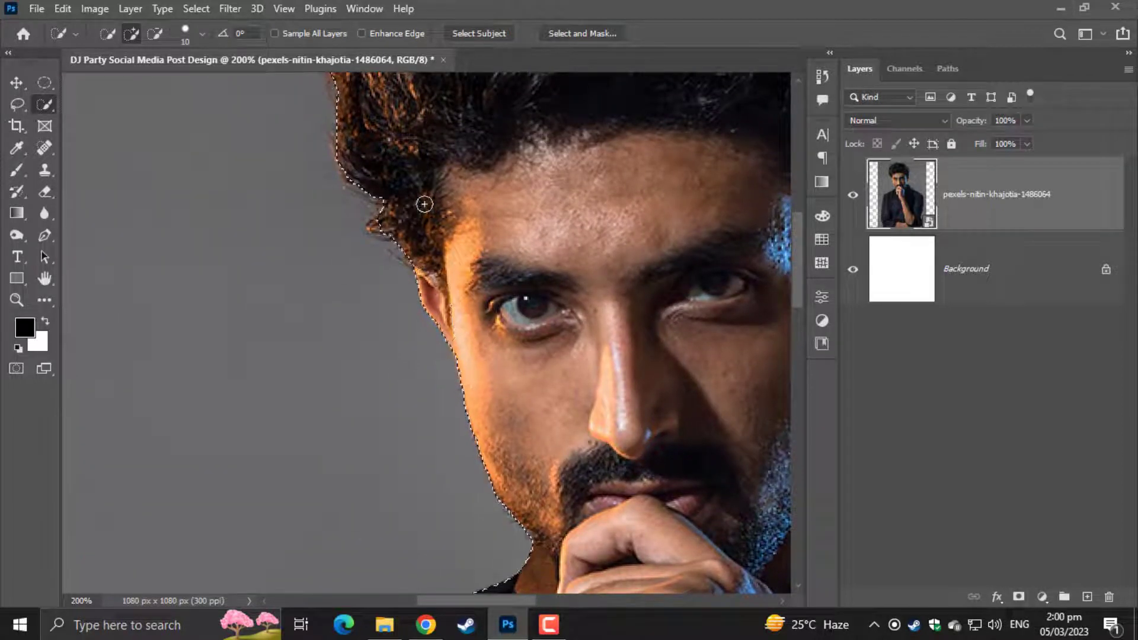
drag(456, 252, 551, 436)
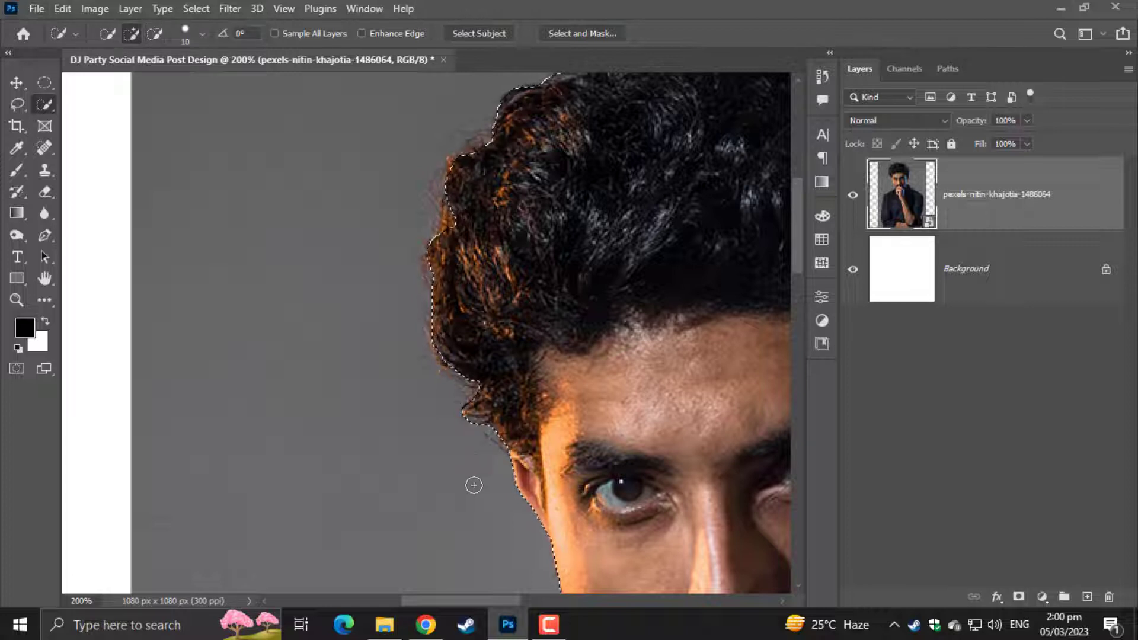
Refine the selection along the blue-lit cheek and bearded jaw, between the earlobe and the shirt collar
key(ctrl+0)
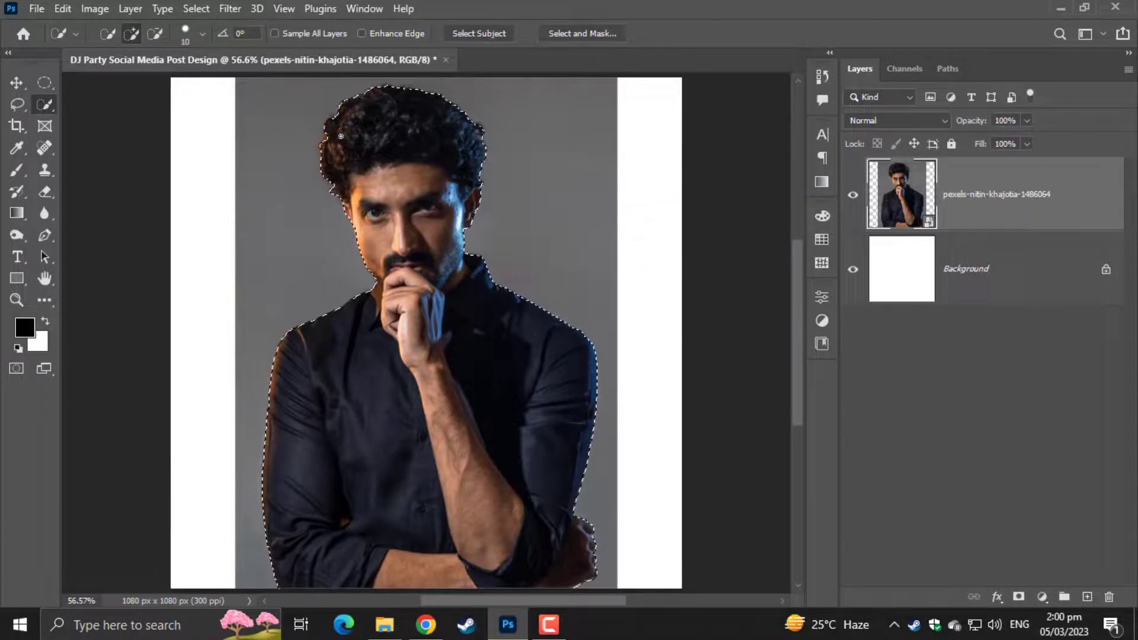
key(ctrl+plus)
key(ctrl+plus)
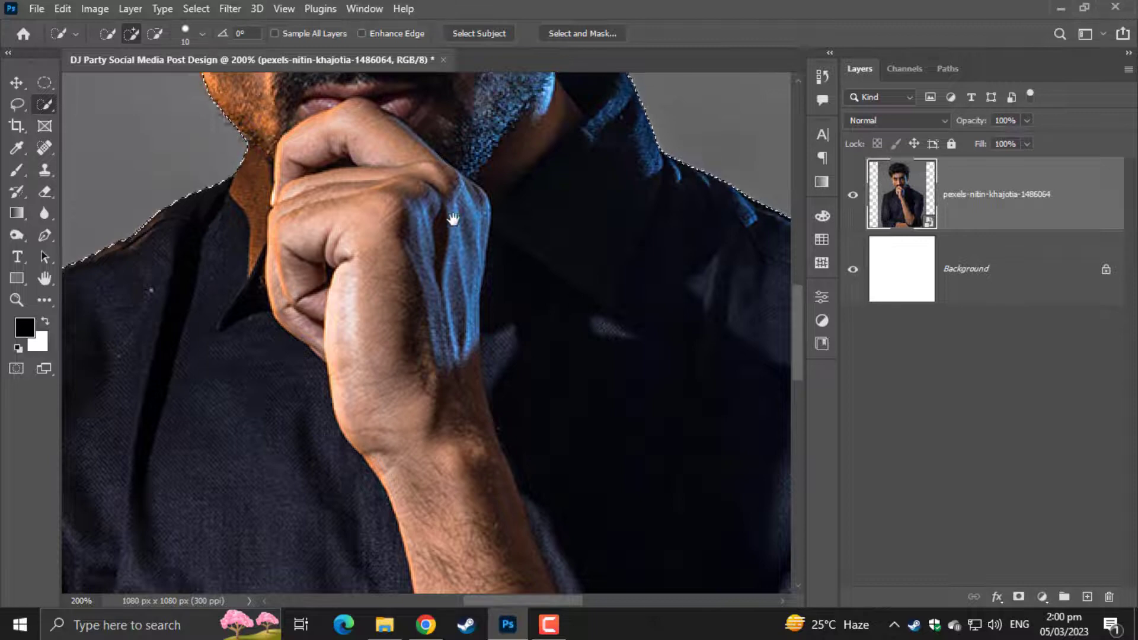
drag(452, 216, 484, 572)
drag(529, 358, 539, 386)
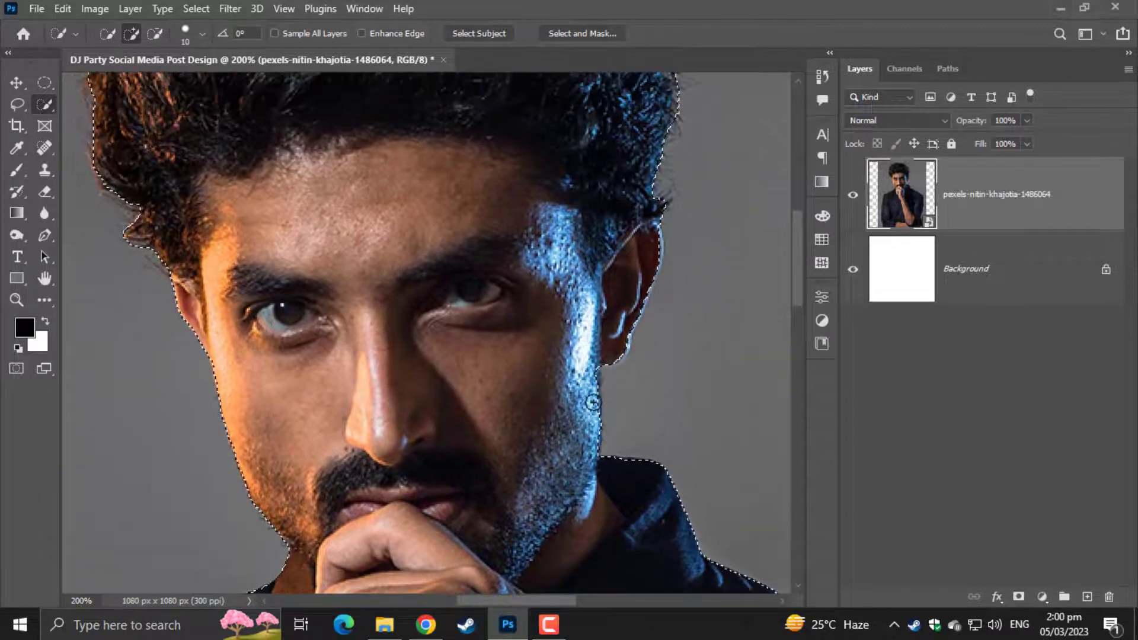
key(ctrl+plus)
key(ctrl+plus)
drag(617, 394, 348, 219)
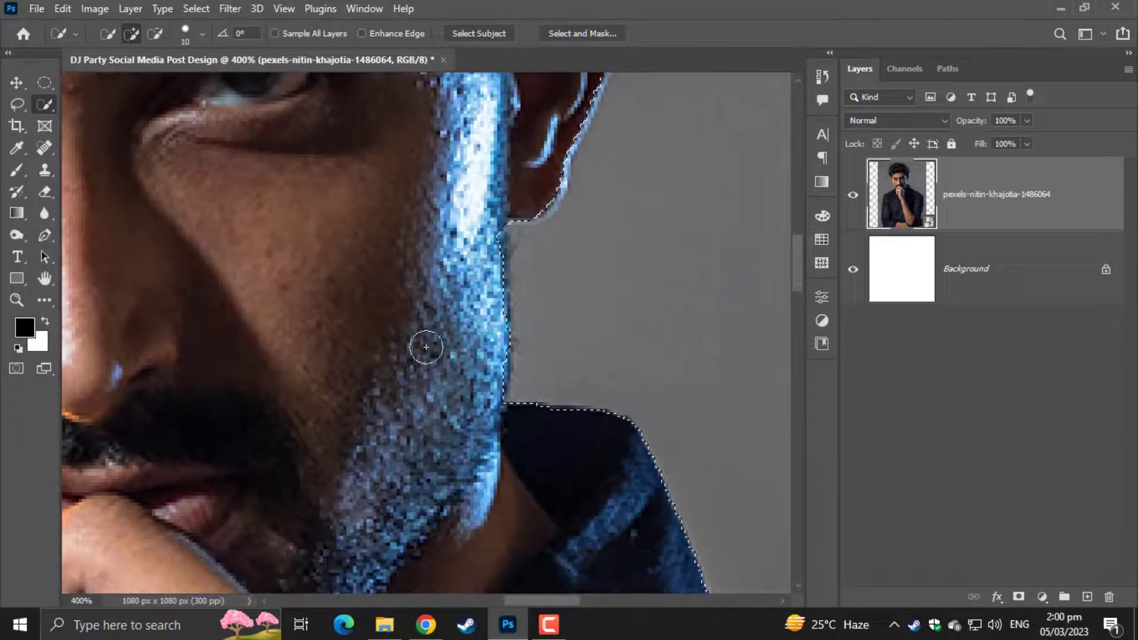
drag(484, 283, 486, 252)
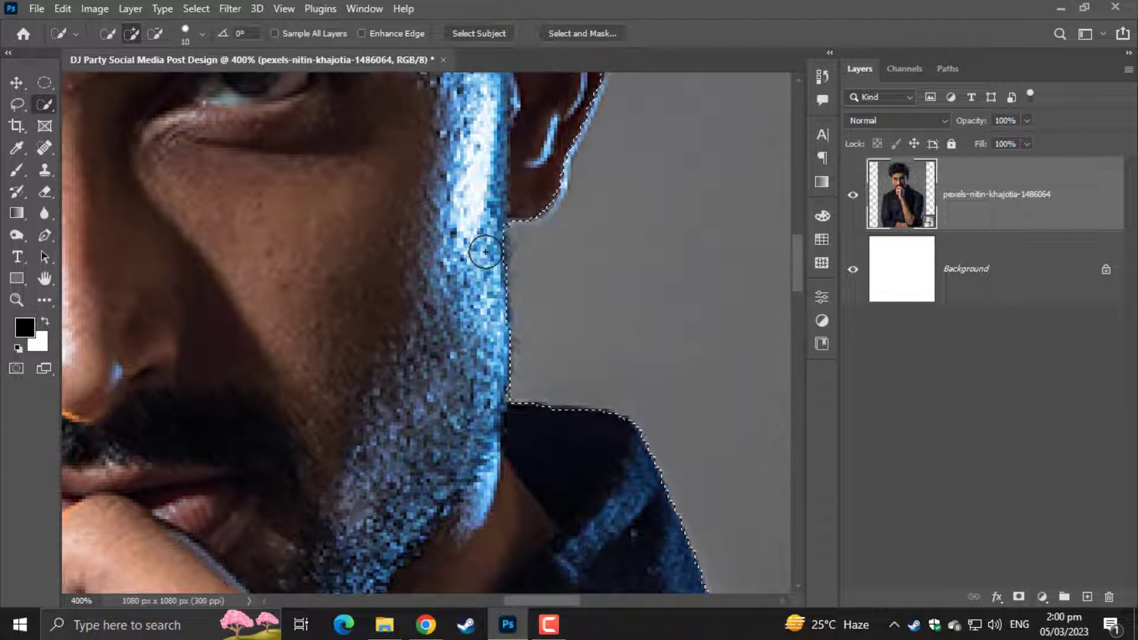
Tighten the selection around the ear on the blue-lit side, subtracting the background beside it up to the hairline
drag(423, 238, 272, 520)
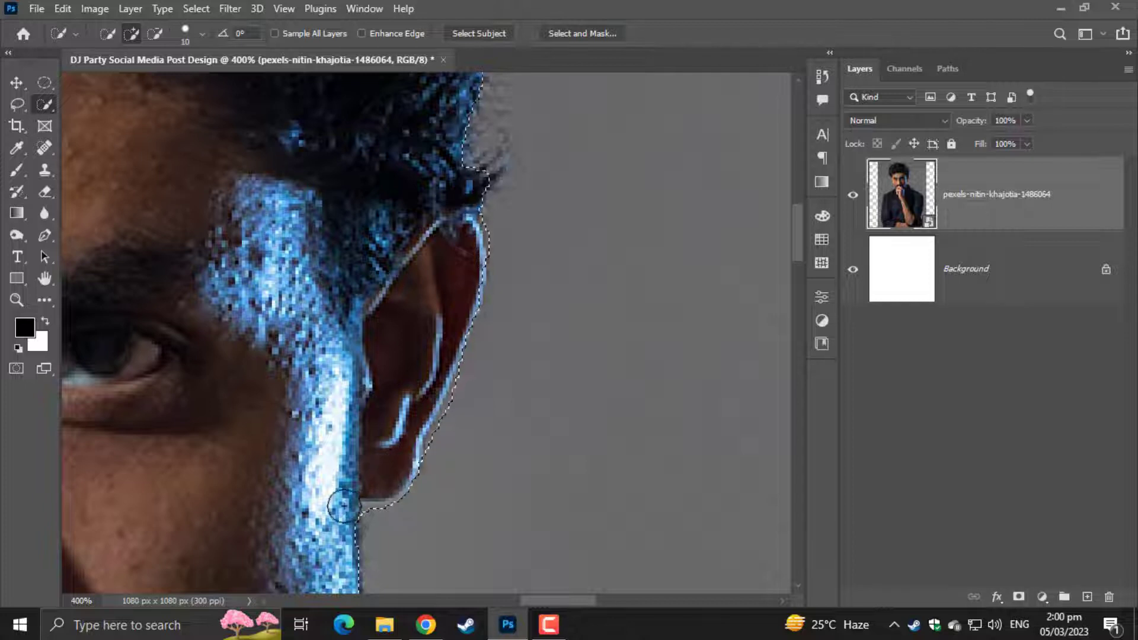
key(alt)
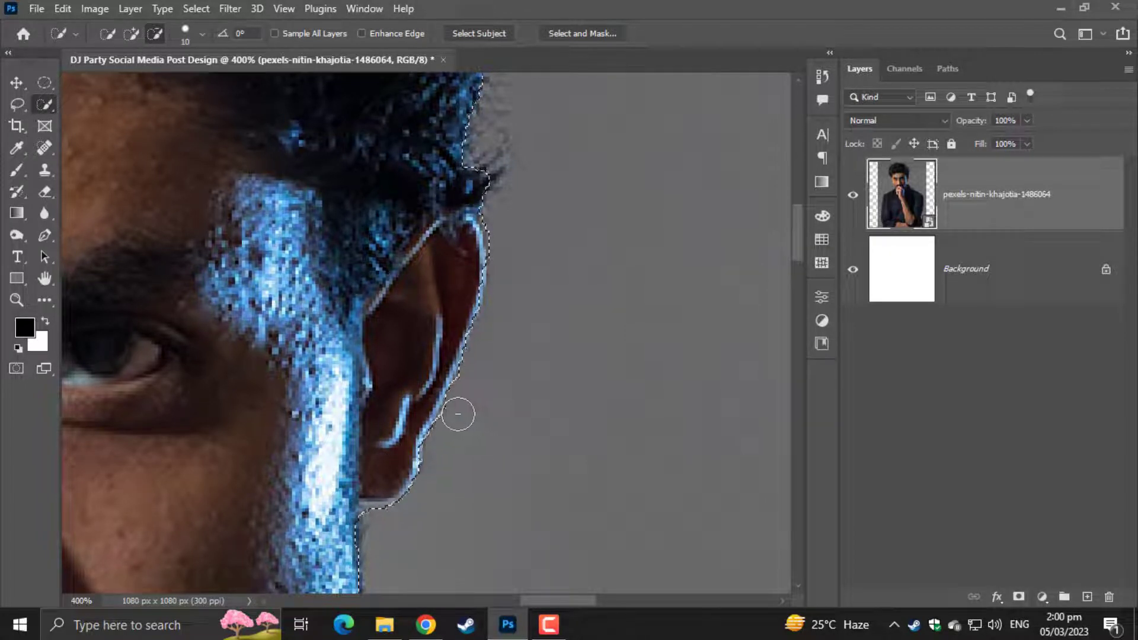
key(alt)
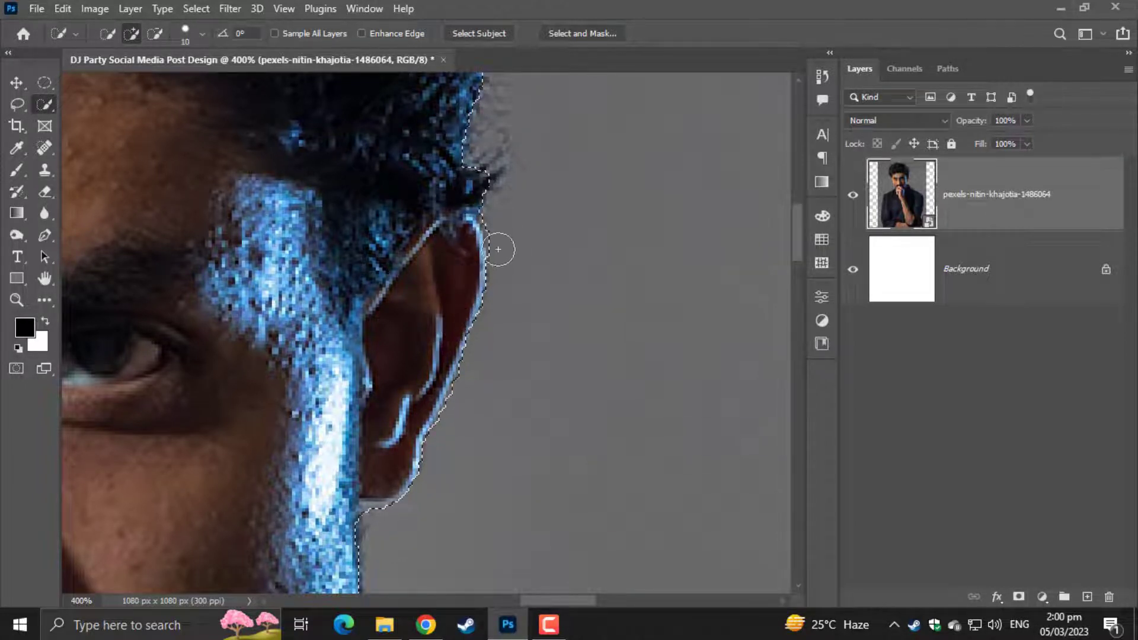
drag(582, 246, 603, 333)
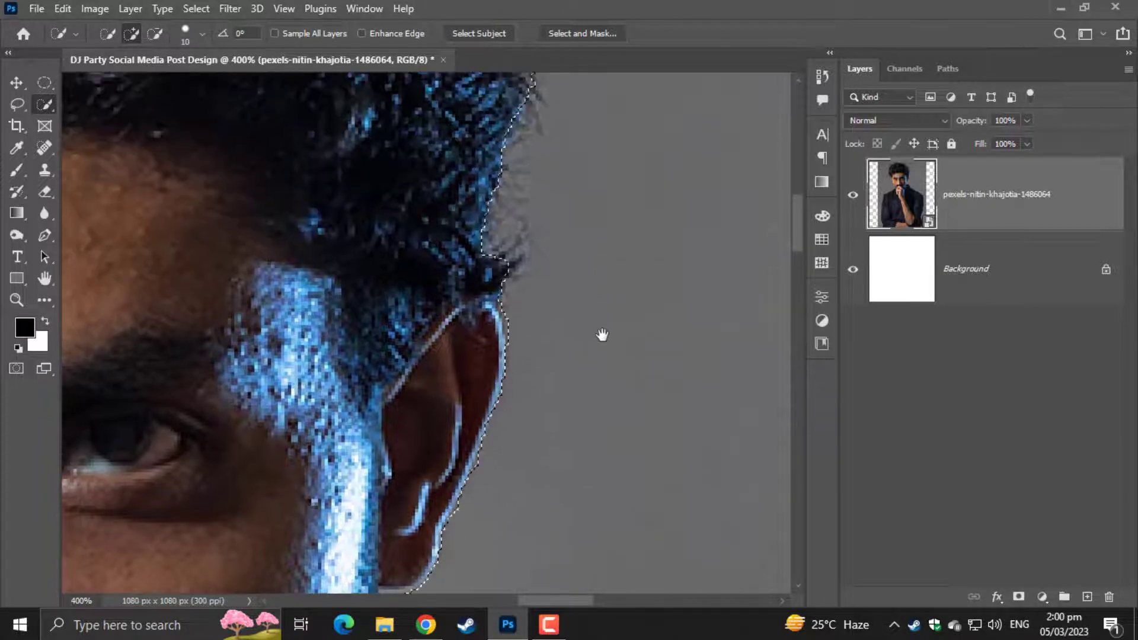
key(alt)
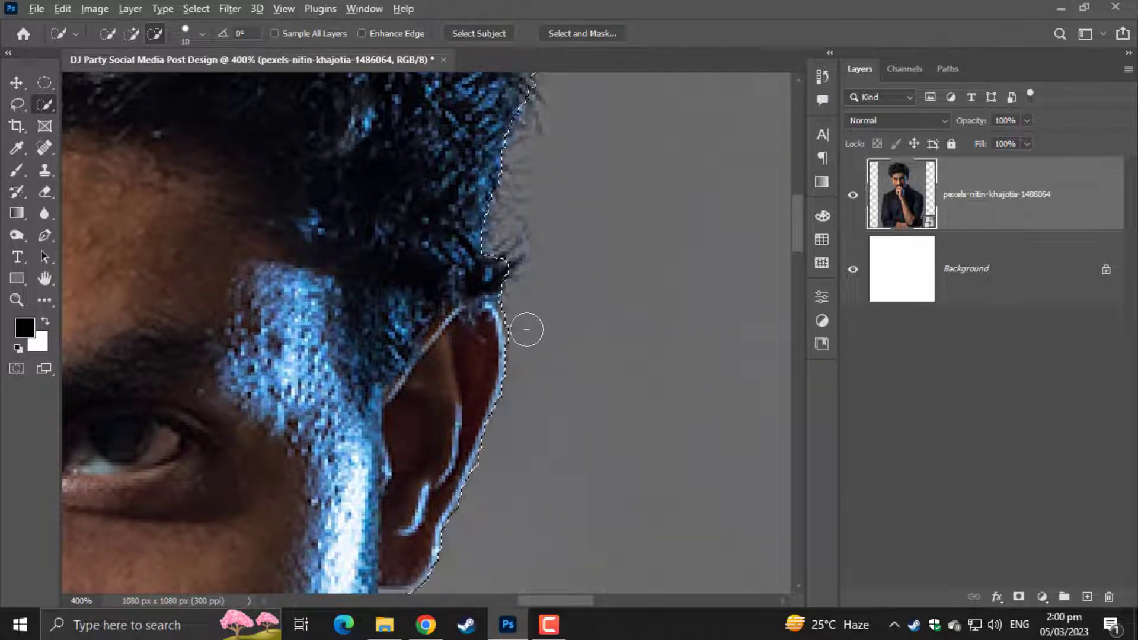
drag(559, 304, 579, 356)
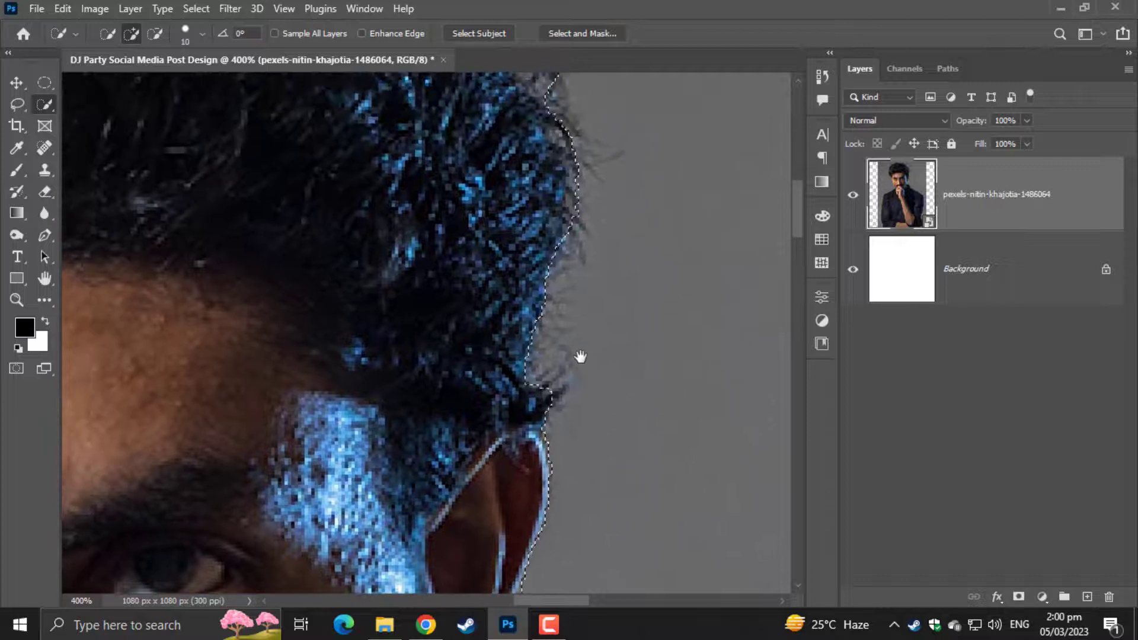
Add a layer mask from the selection to hide the grey backdrop behind the man
key(ctrl+0)
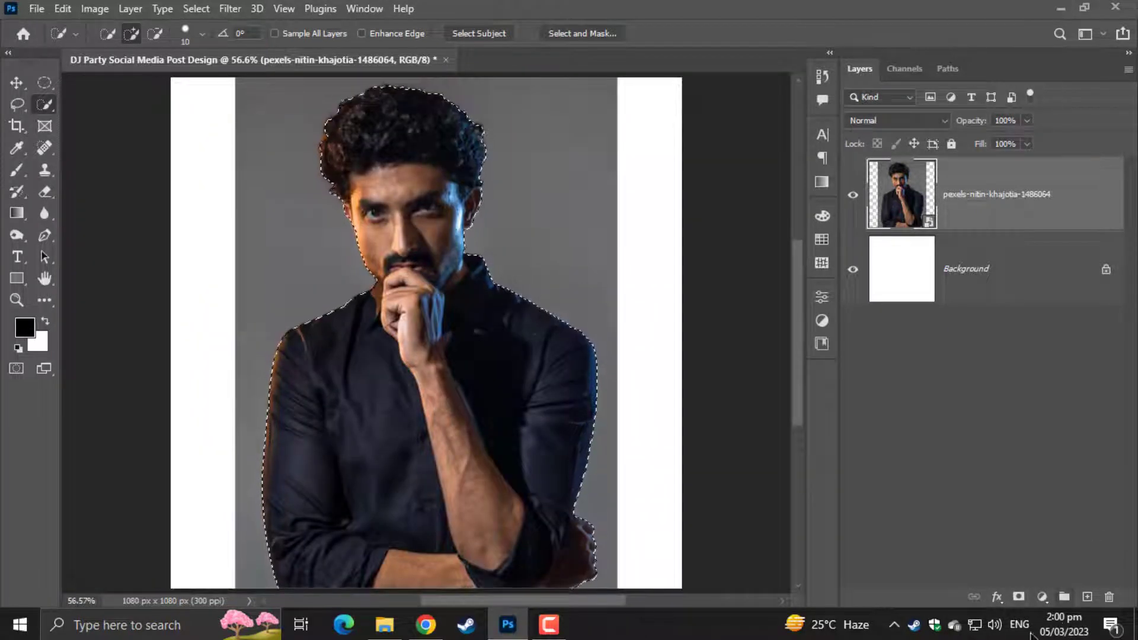
click(1018, 598)
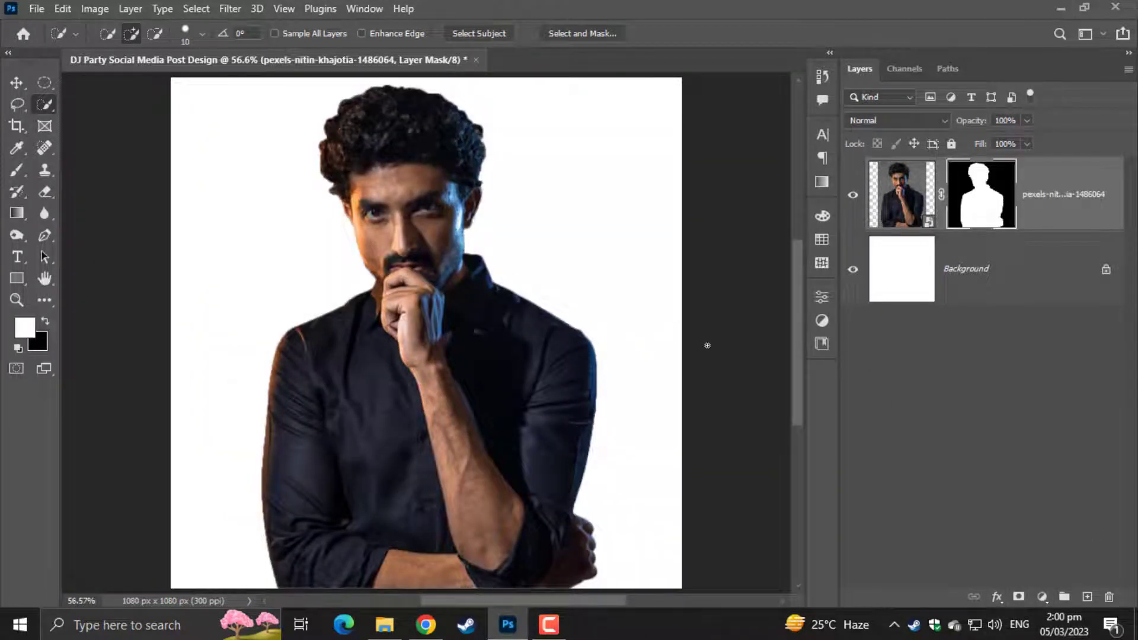
key(ctrl+minus)
key(ctrl+minus)
key(ctrl+plus)
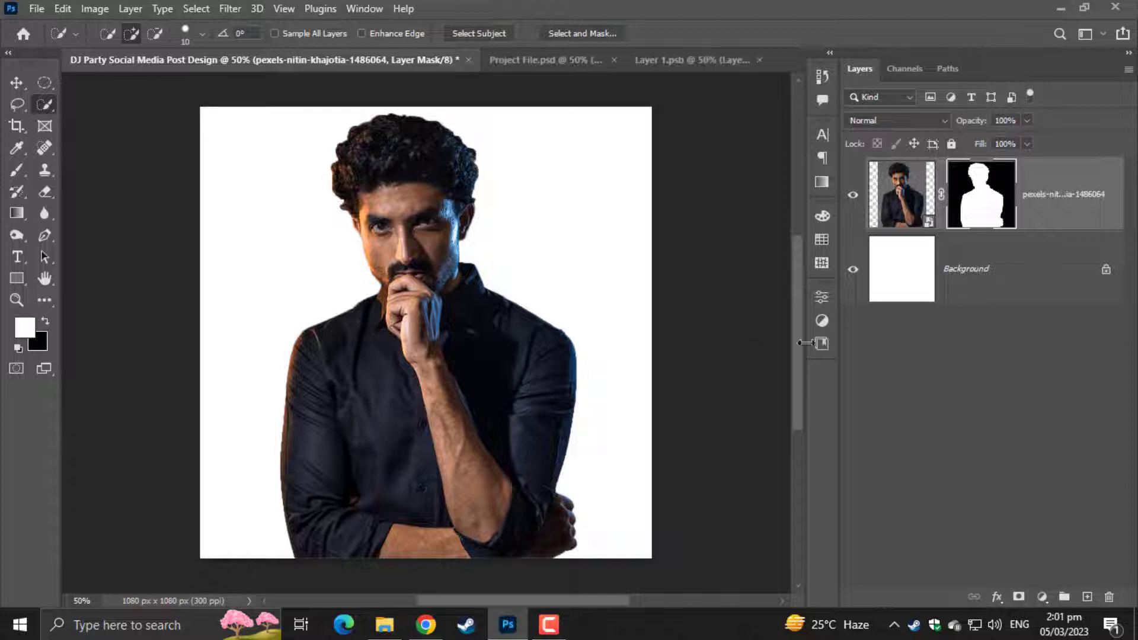
Convert the masked portrait image to monochrome with the Black & White adjustment, fine-tuning the Reds and Yellows amounts
click(889, 197)
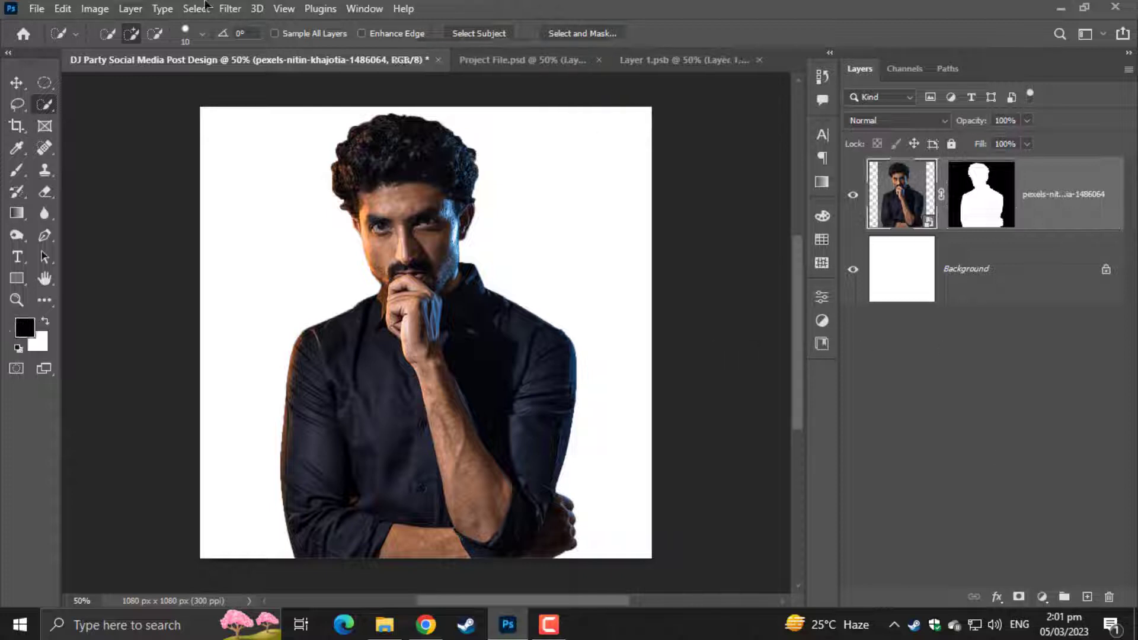
click(93, 8)
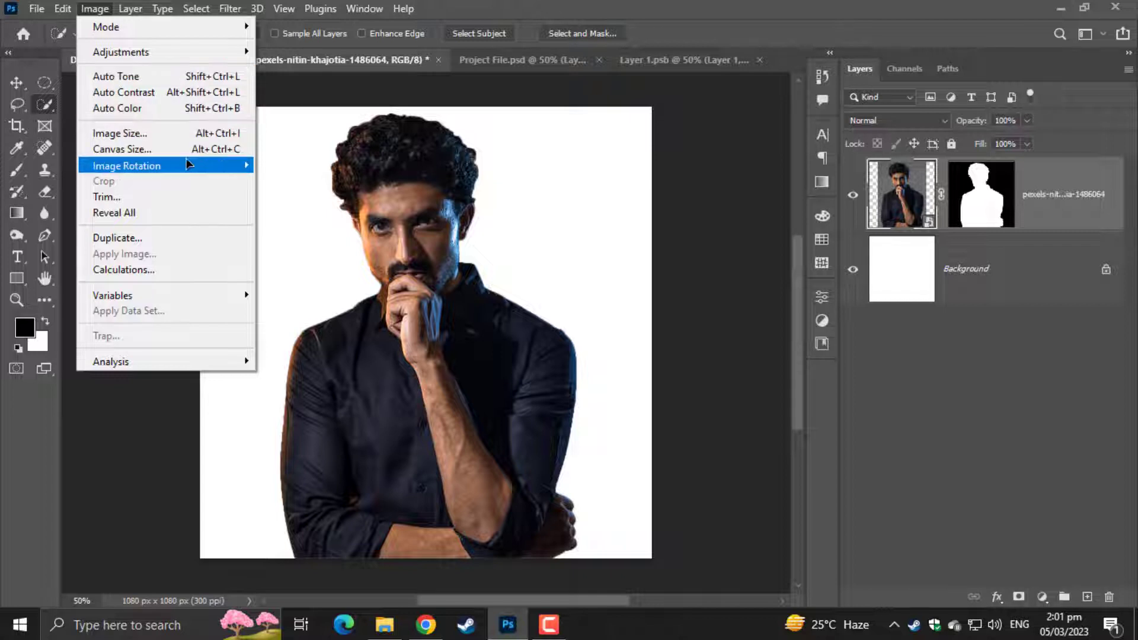
mouse_move(202, 165)
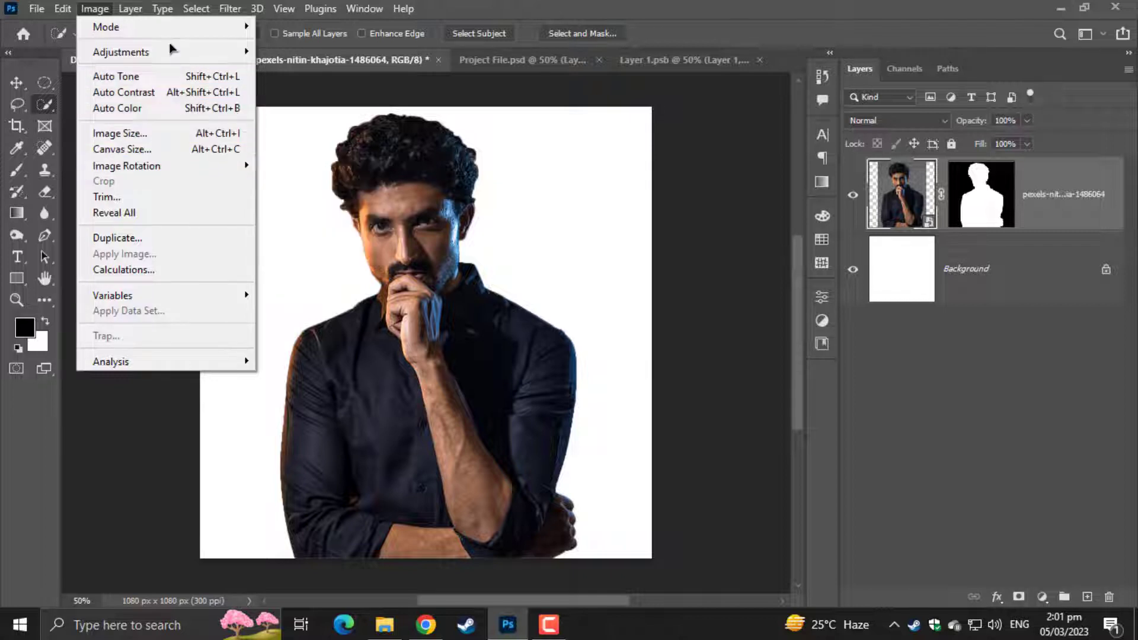
mouse_move(178, 52)
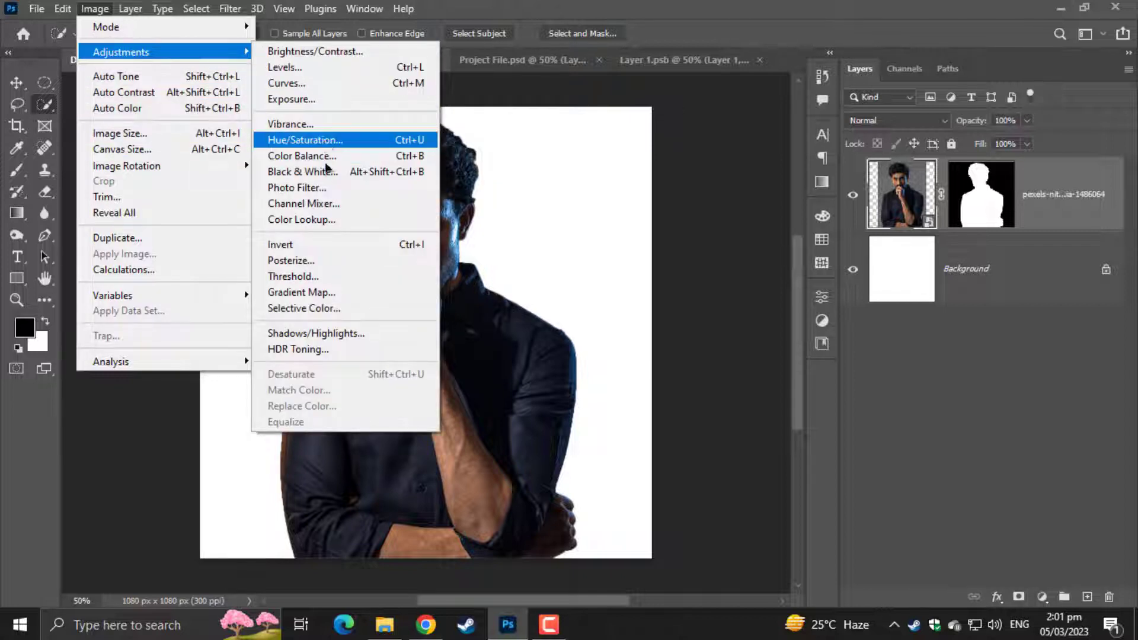
click(326, 172)
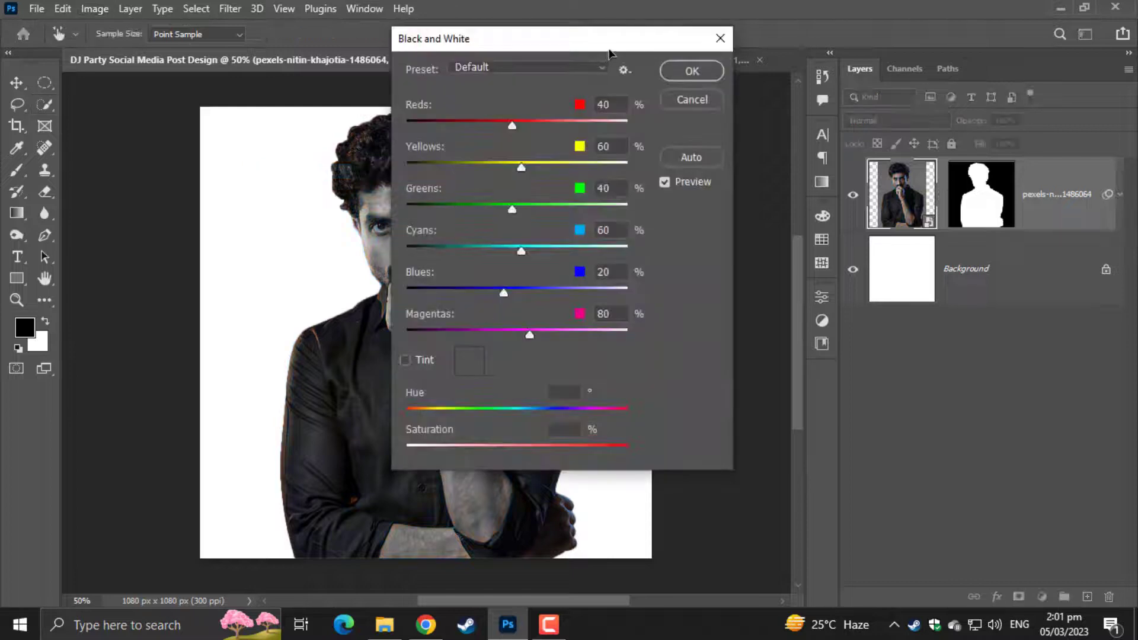
drag(609, 51, 810, 90)
mouse_move(714, 164)
mouse_down()
mouse_move(699, 166)
mouse_move(713, 167)
mouse_up()
drag(714, 215, 726, 219)
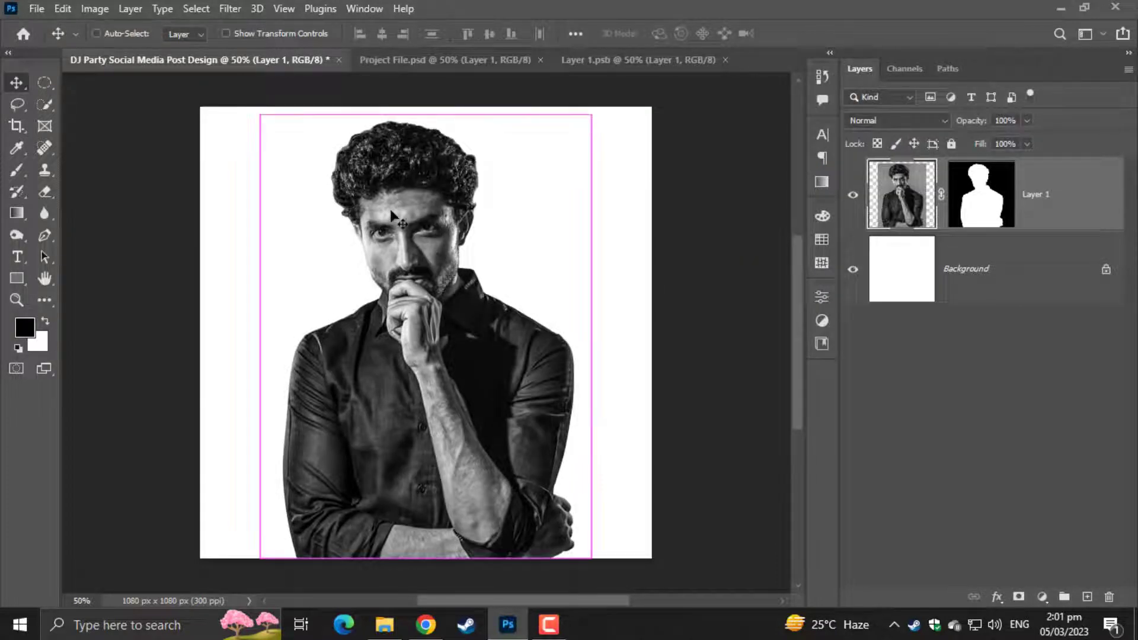
Scale the portrait down slightly, keeping it on the canvas's lower edge with about 85 px of space above it
key(ctrl+t)
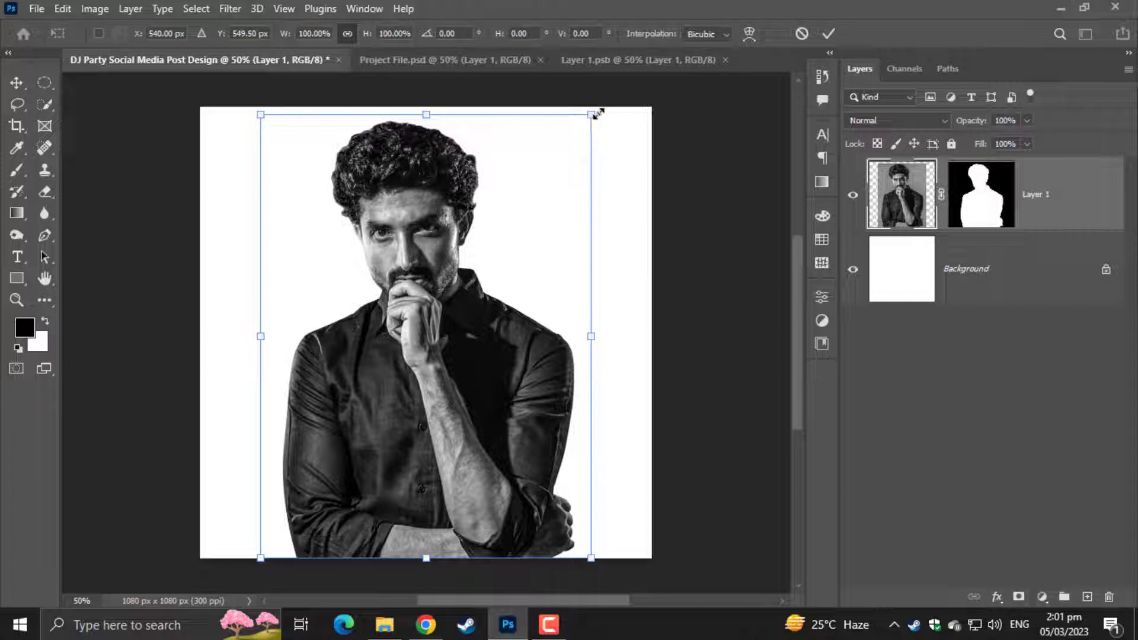
drag(437, 119, 437, 144)
key(Return)
key(ctrl+plus)
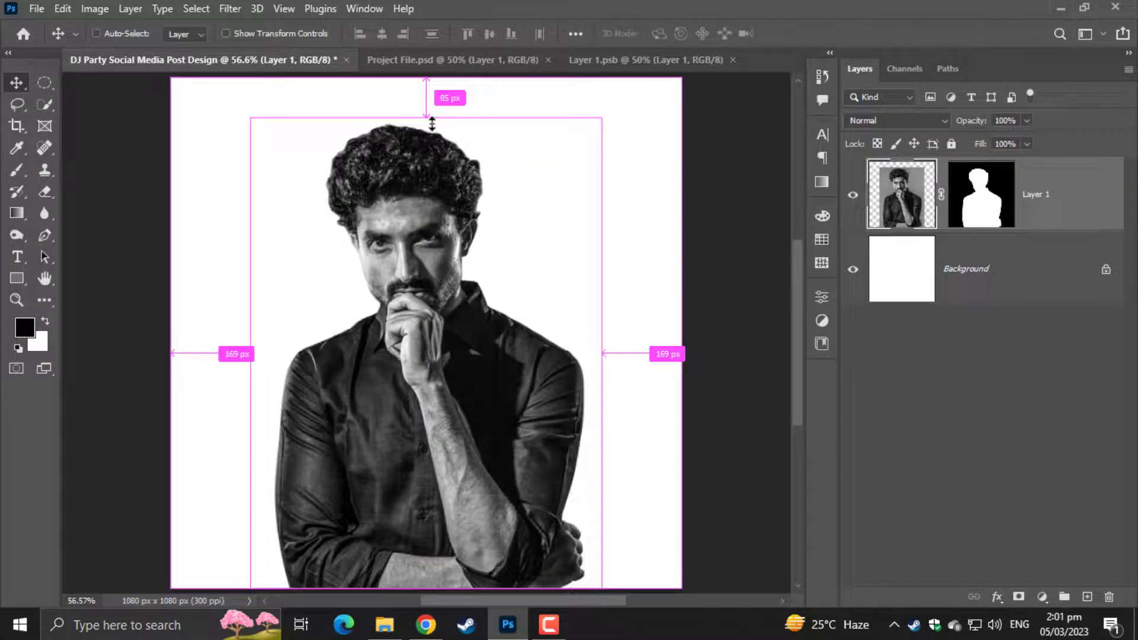
scroll(477, 132, down, 1)
scroll(478, 132, up, 1)
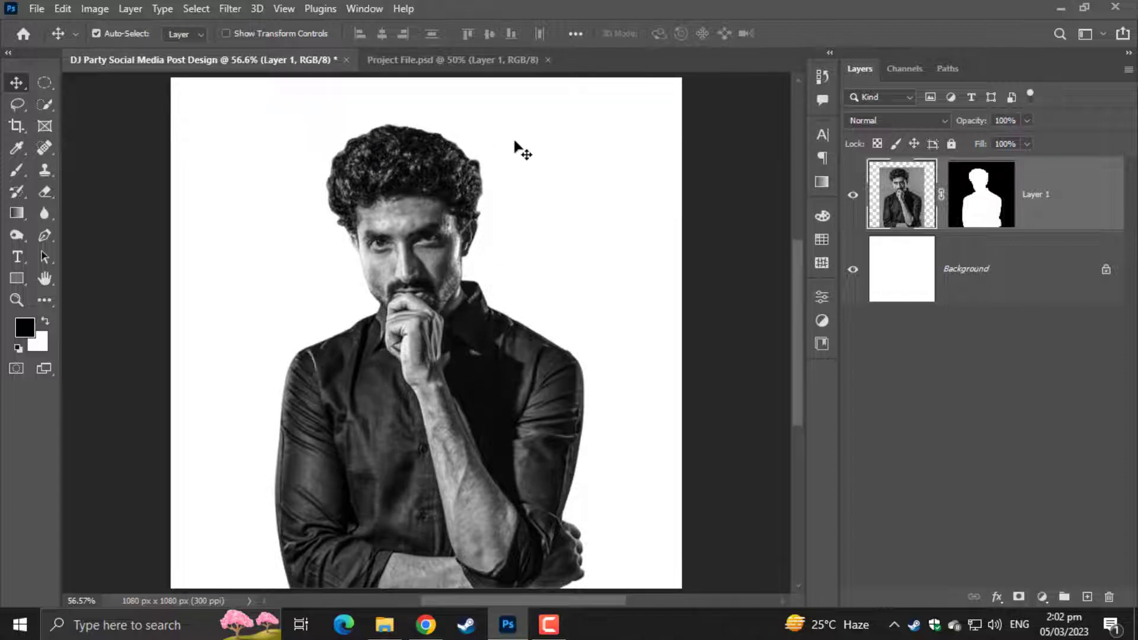
Copy the Textures layer from Project File.psd into the DJ party design and place it directly beneath the portrait layer
click(39, 11)
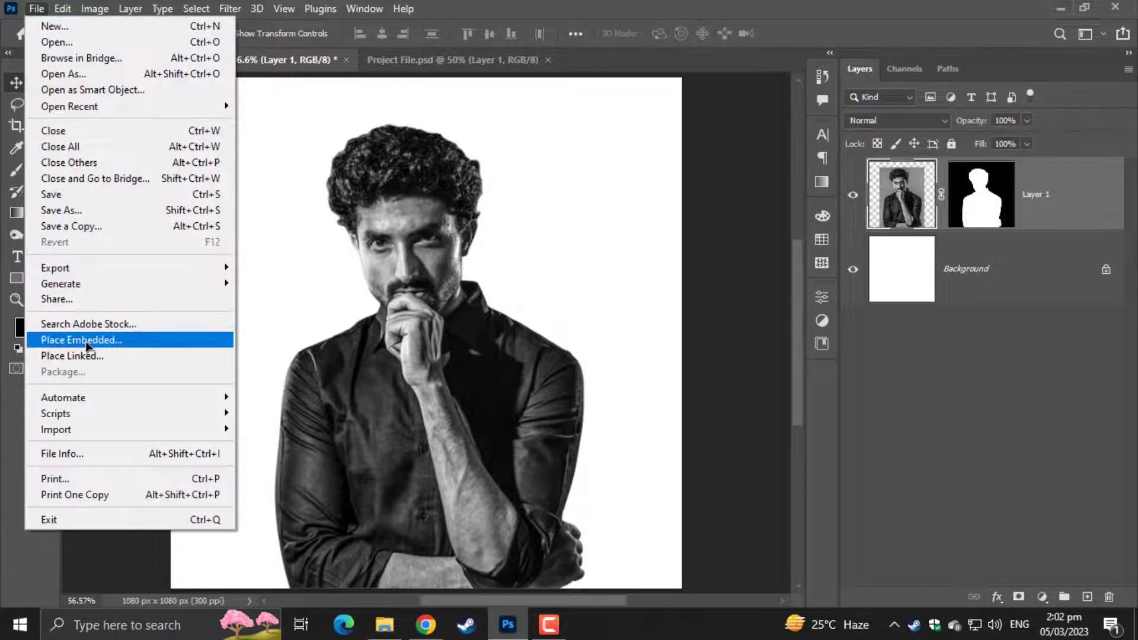
click(90, 340)
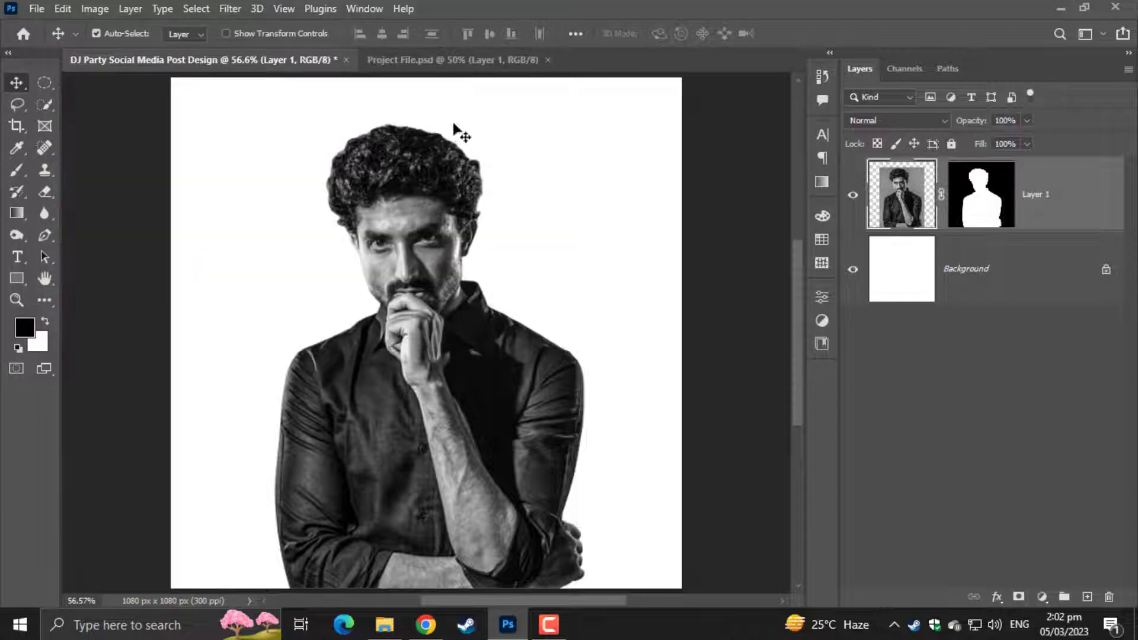
click(438, 60)
scroll(978, 492, down, 5)
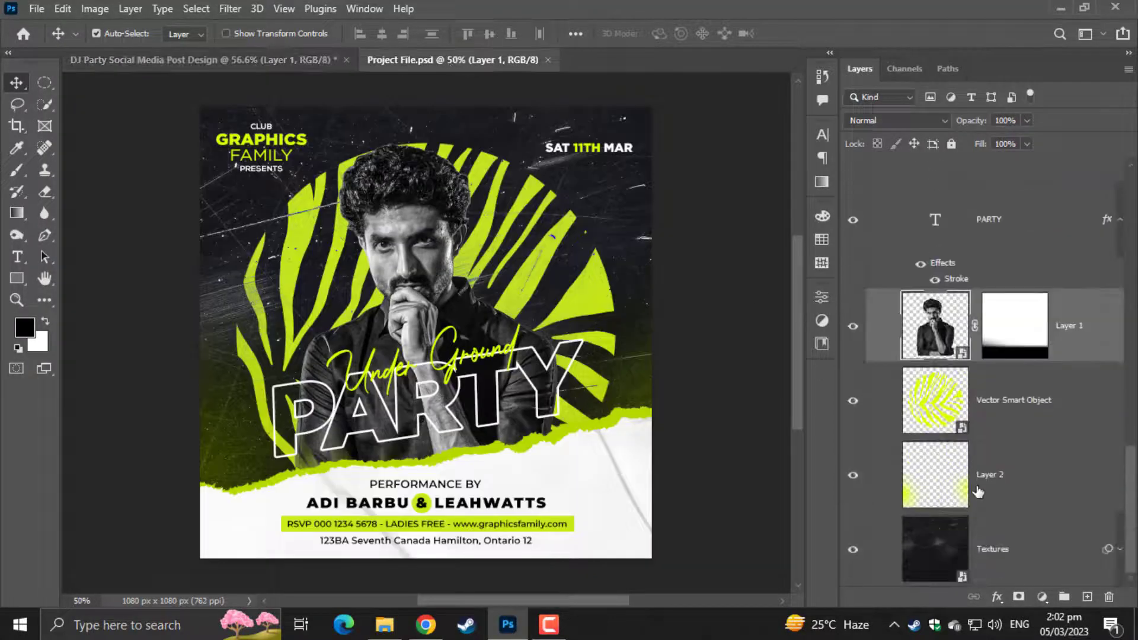
drag(1000, 554, 438, 284)
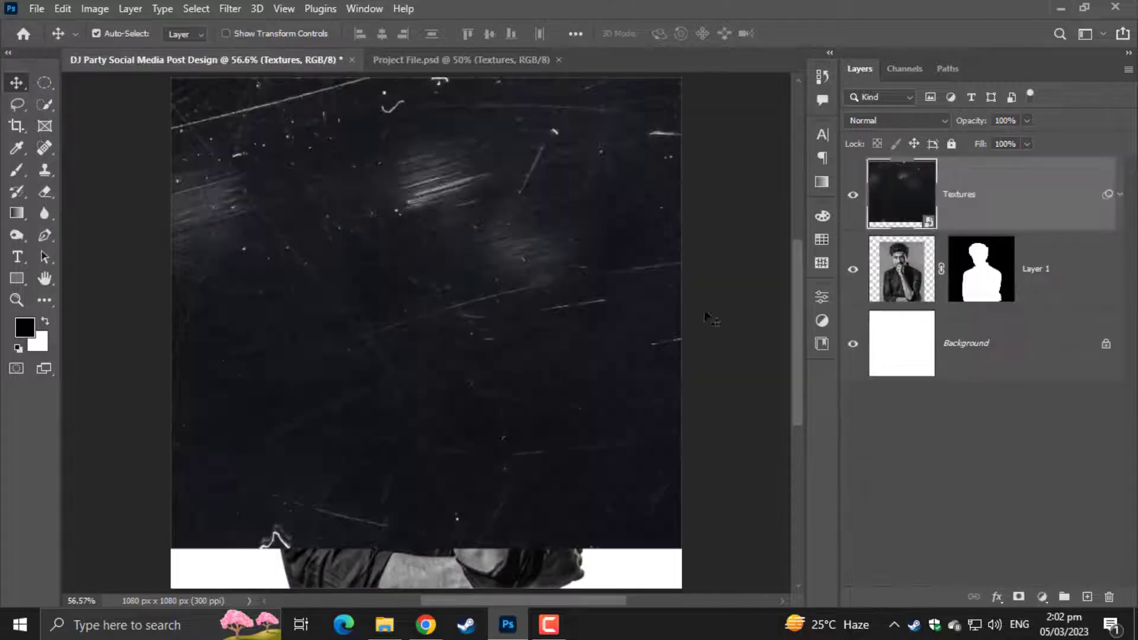
drag(1070, 197, 1057, 299)
Reposition the dark scratched texture and scale it down slightly so that it still covers the whole canvas
drag(595, 233, 596, 278)
drag(594, 287, 666, 329)
key(ctrl+t)
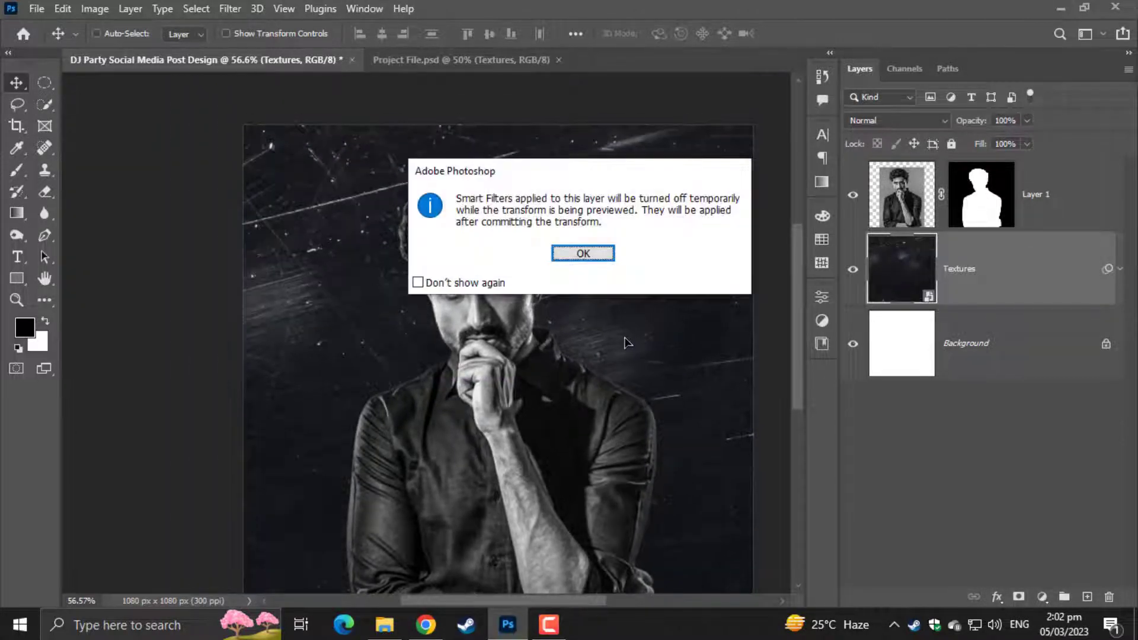
click(571, 255)
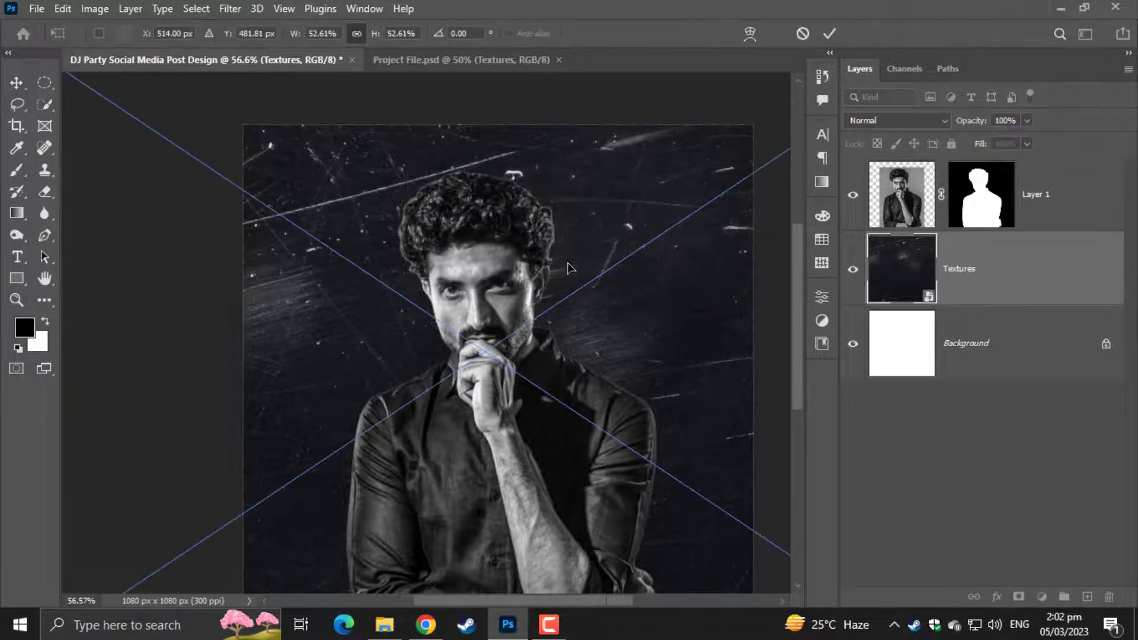
key(ctrl+0)
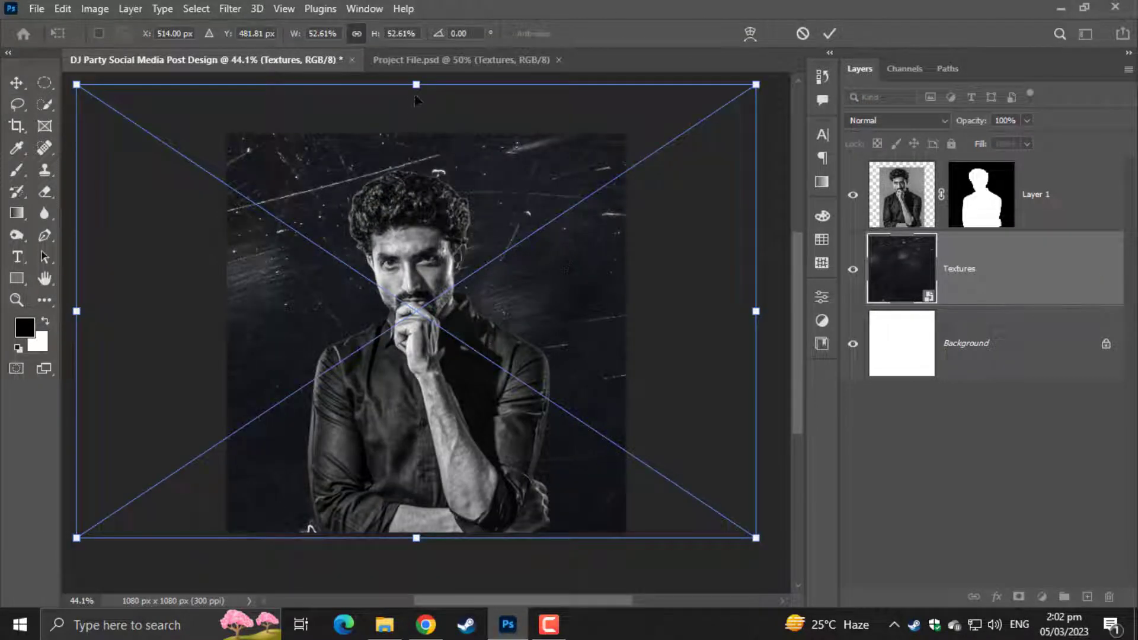
drag(416, 85, 402, 126)
key(Return)
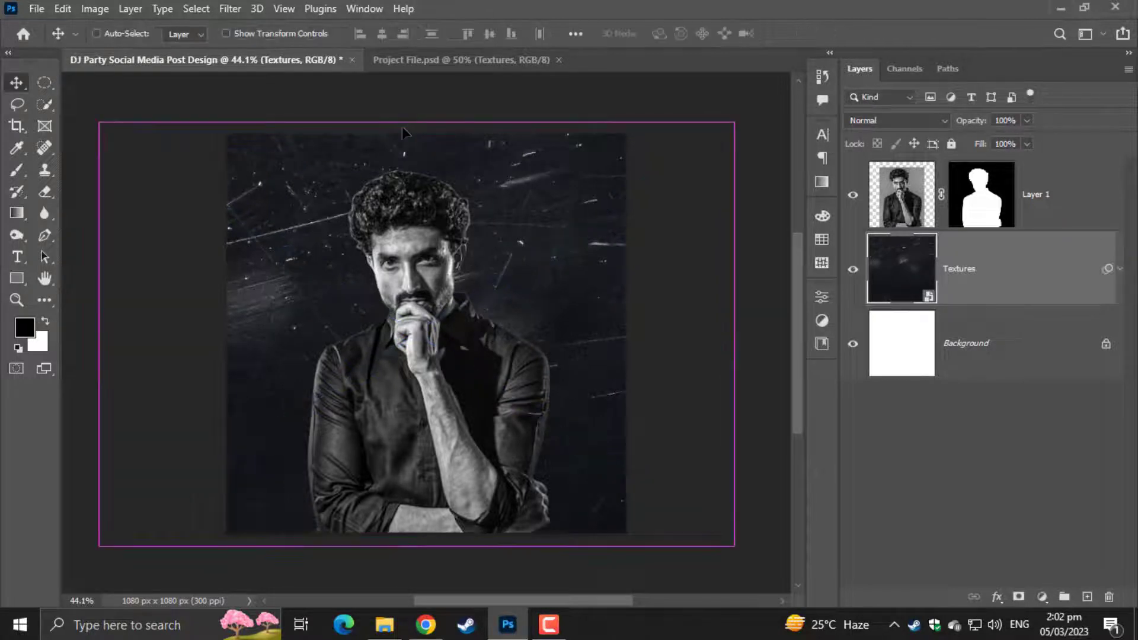
scroll(402, 126, up, 2)
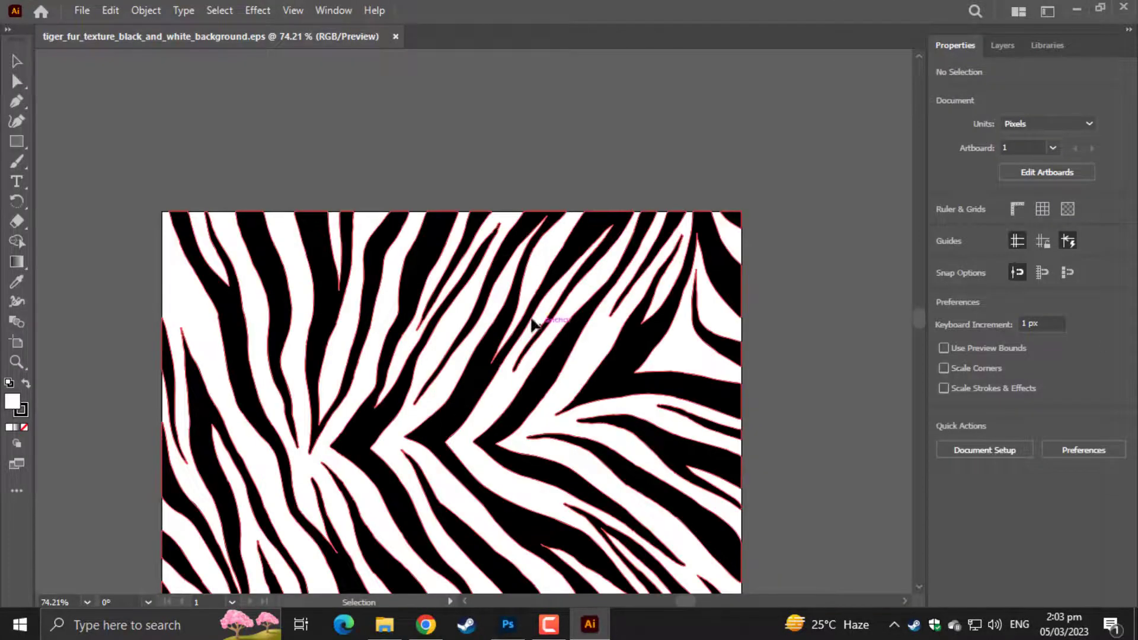
Bring the tiger stripe artwork from Illustrator in as a smart object above the Textures layer, spanning the canvas width
drag(532, 323, 507, 418)
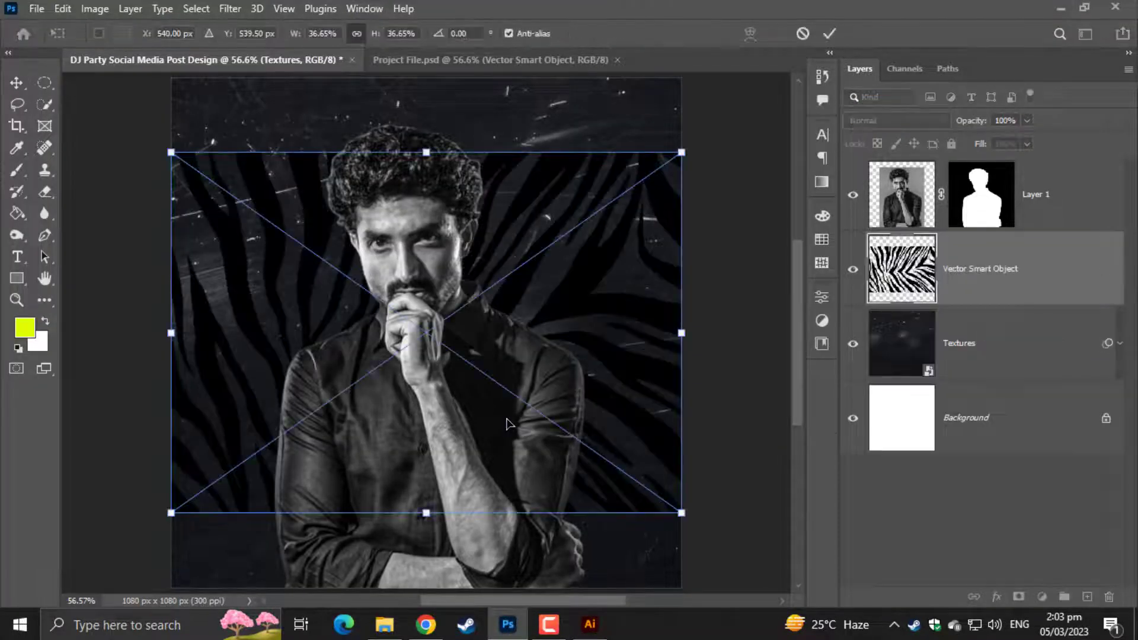
key(ctrl+minus)
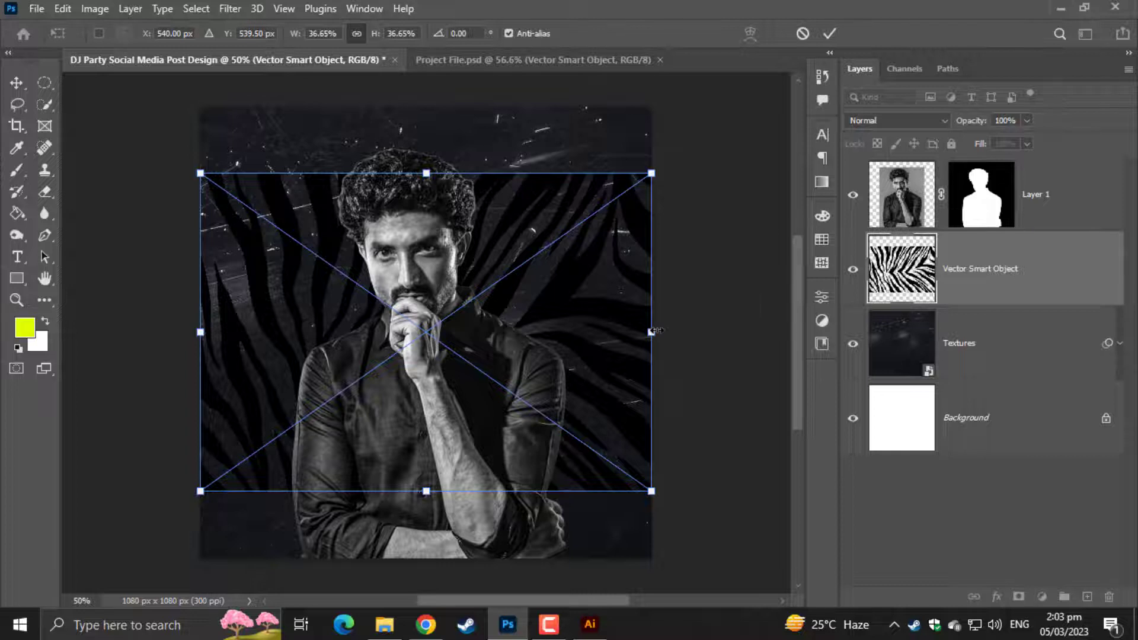
mouse_move(654, 331)
mouse_down()
mouse_move(707, 330)
mouse_move(642, 342)
mouse_move(658, 344)
mouse_up()
key(Return)
Hide the portrait layer and make a circular selection at the centre of the stripe pattern
click(852, 195)
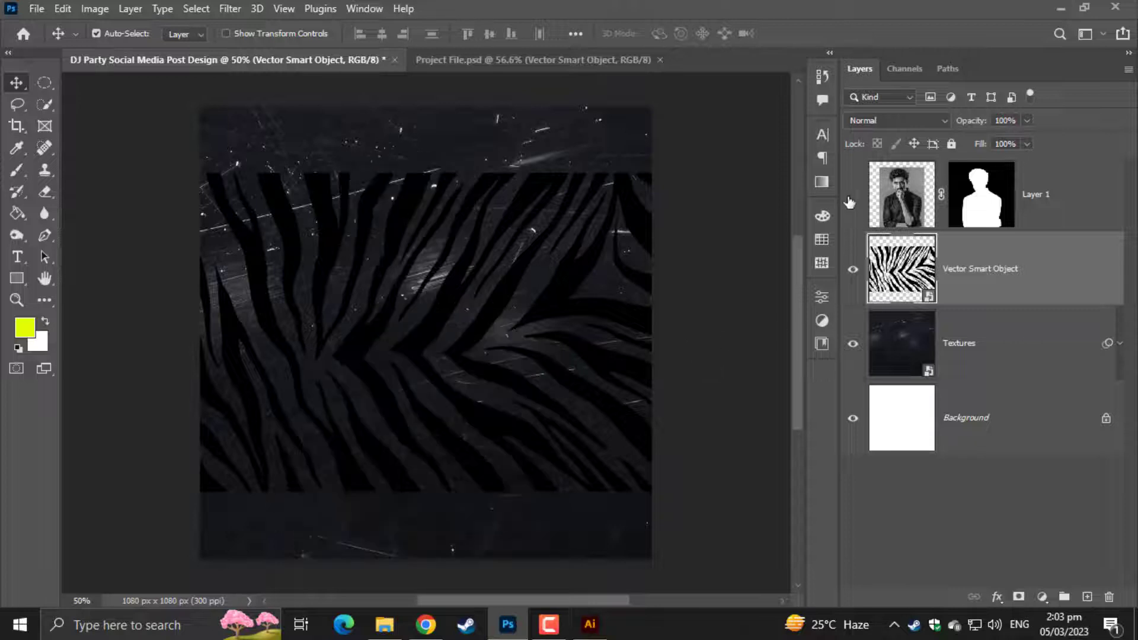
key(ctrl)
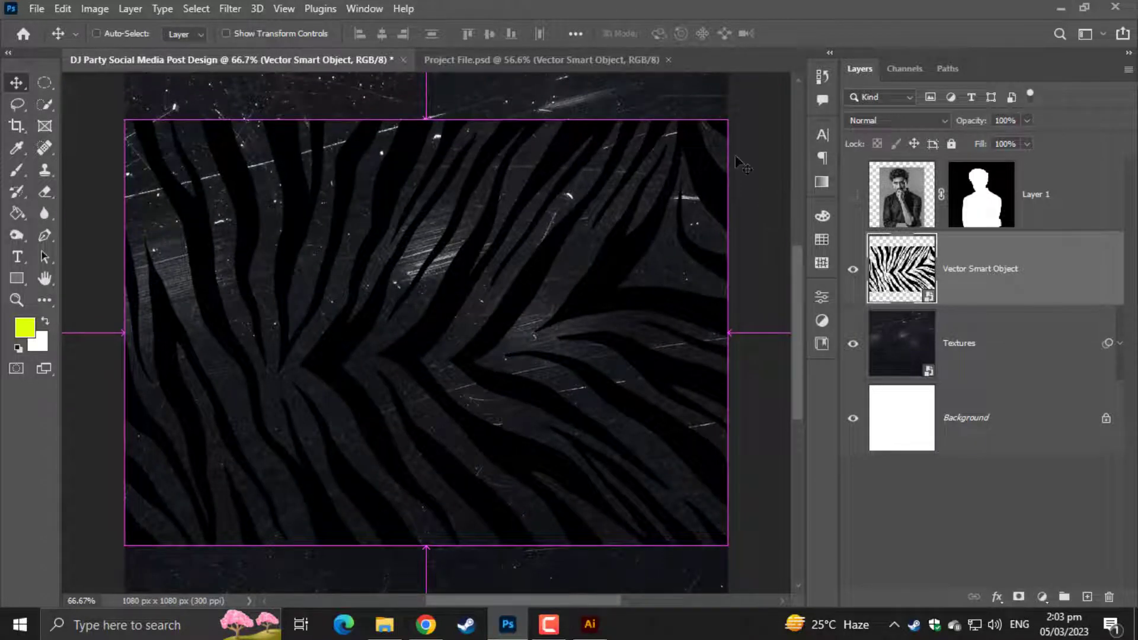
key(ctrl+minus)
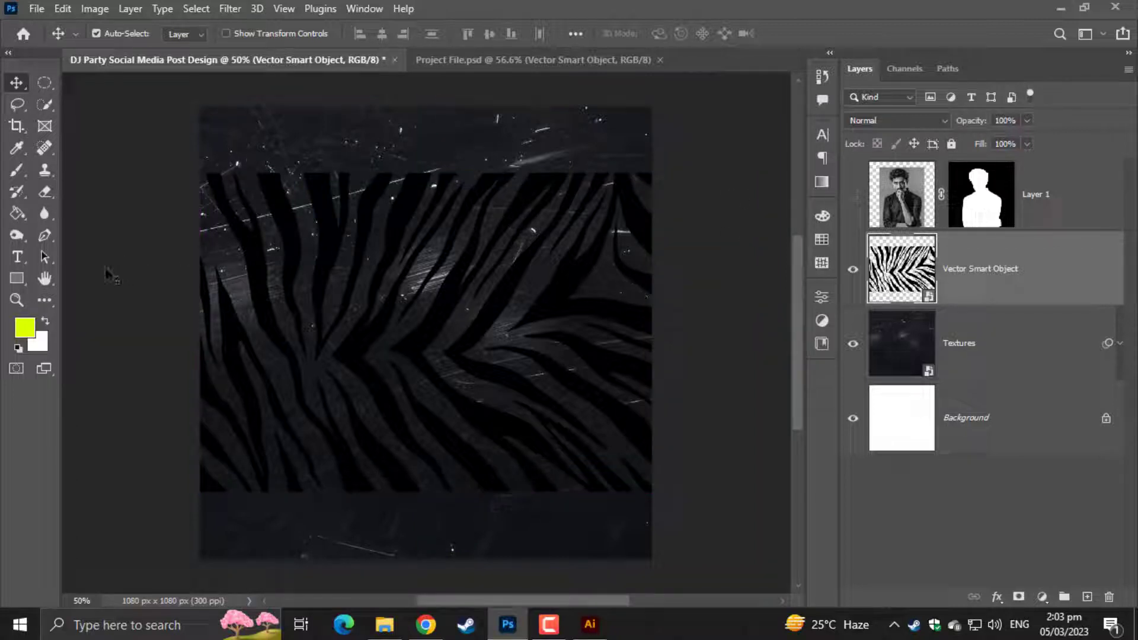
drag(44, 83, 98, 104)
drag(396, 336, 584, 481)
key(ctrl+plus)
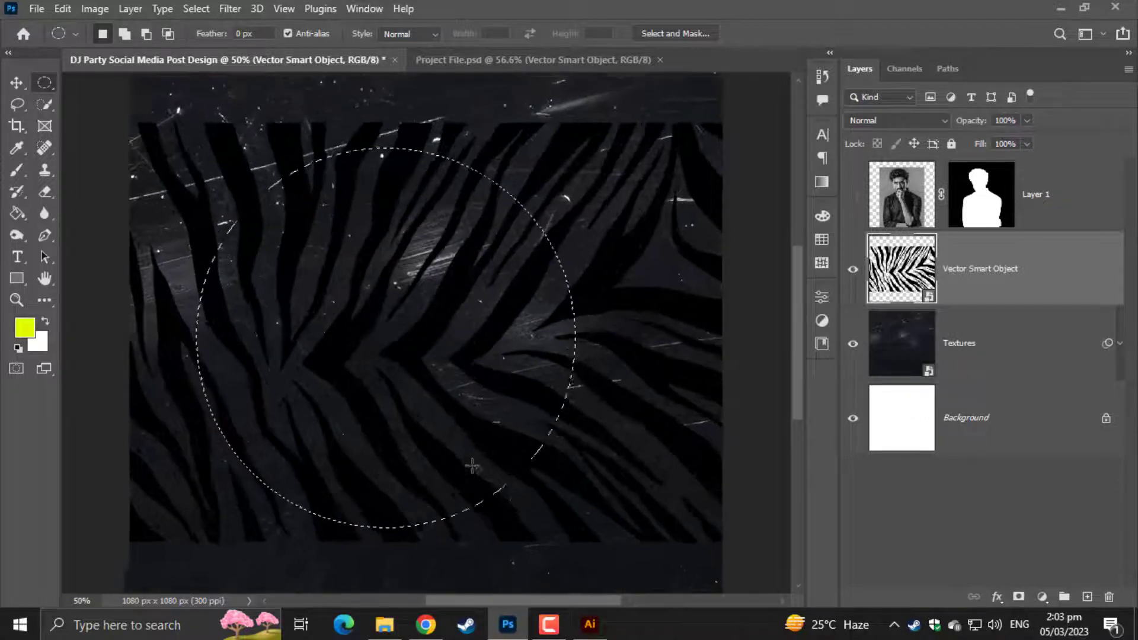
drag(509, 366, 538, 351)
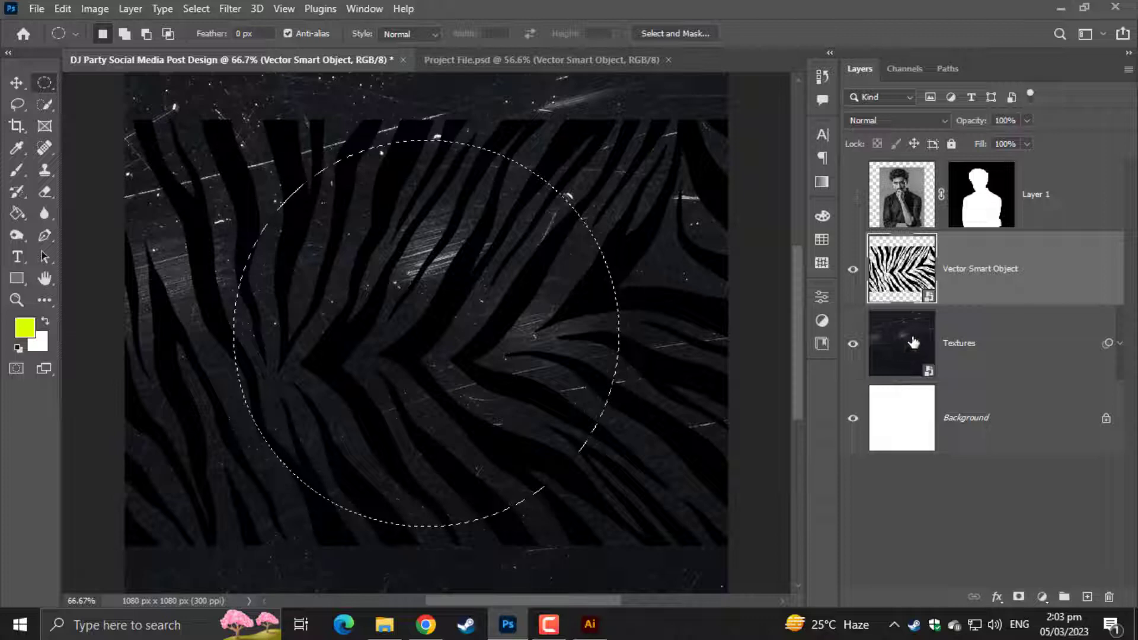
Mask the stripe layer with the circular selection and show the portrait layer again
click(1022, 598)
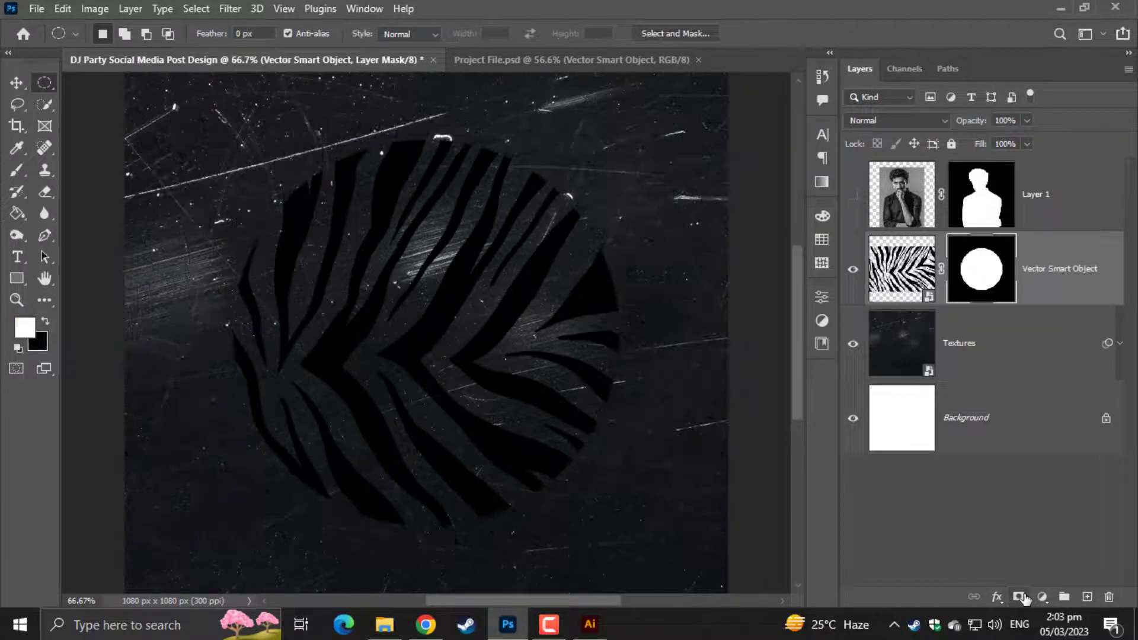
click(853, 197)
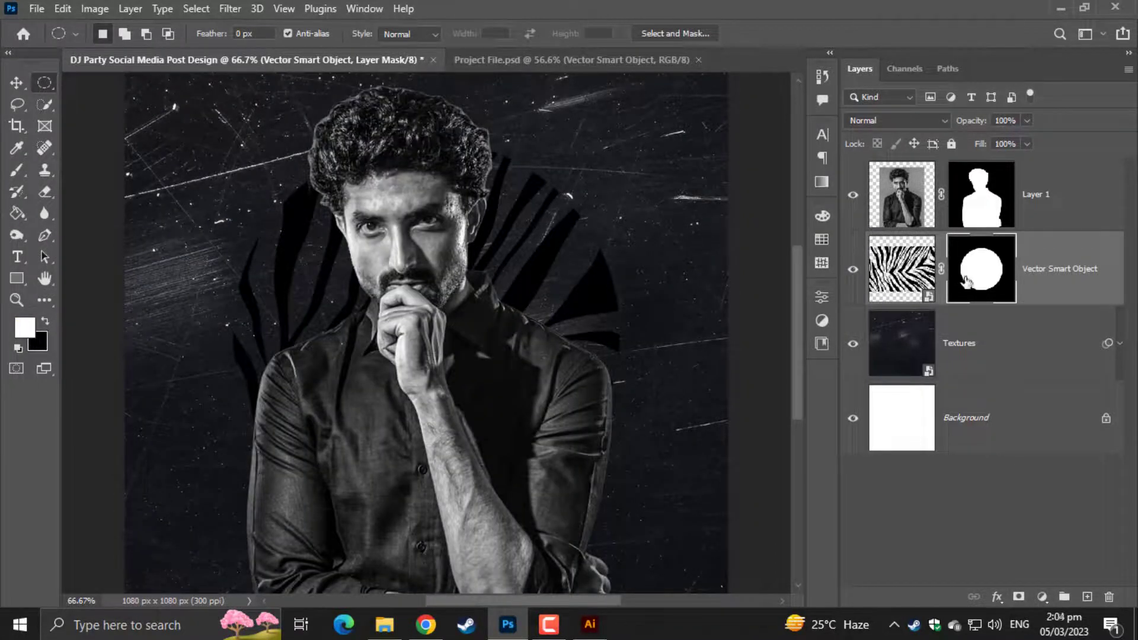
click(910, 282)
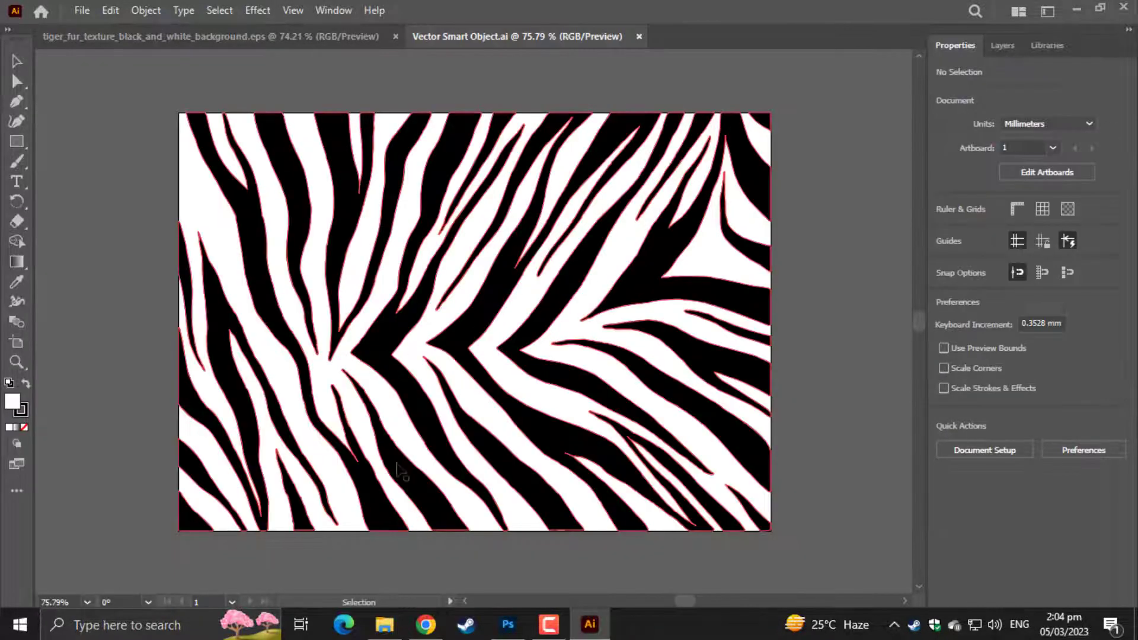
click(509, 624)
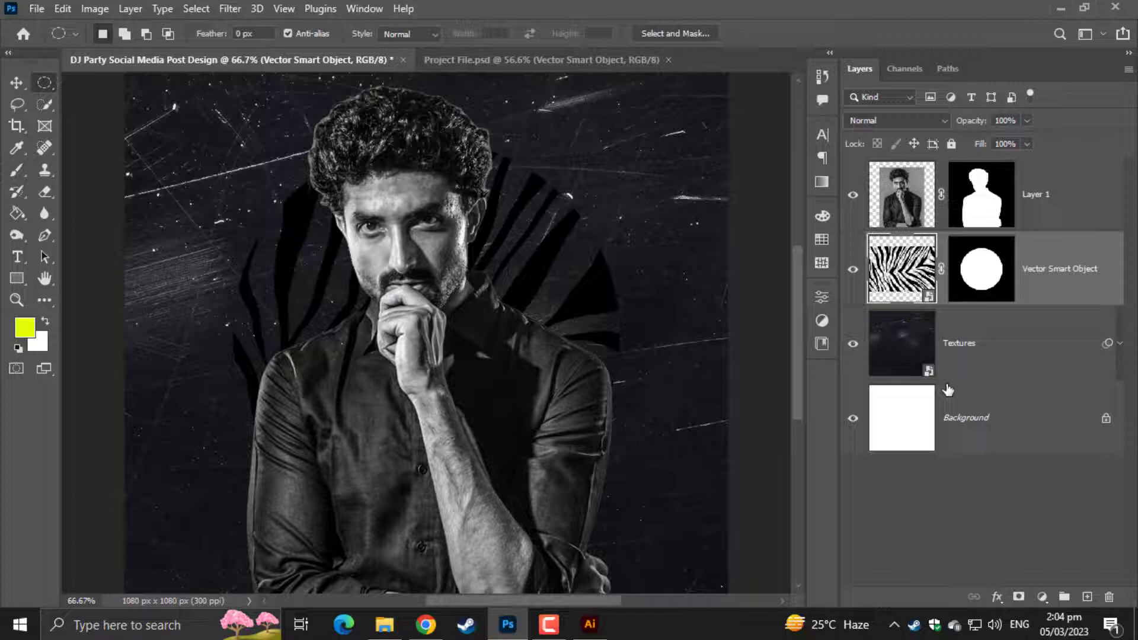
Apply a Color Overlay to the stripe layer in the lime foreground colour, #deff00
right_click(1071, 273)
click(945, 23)
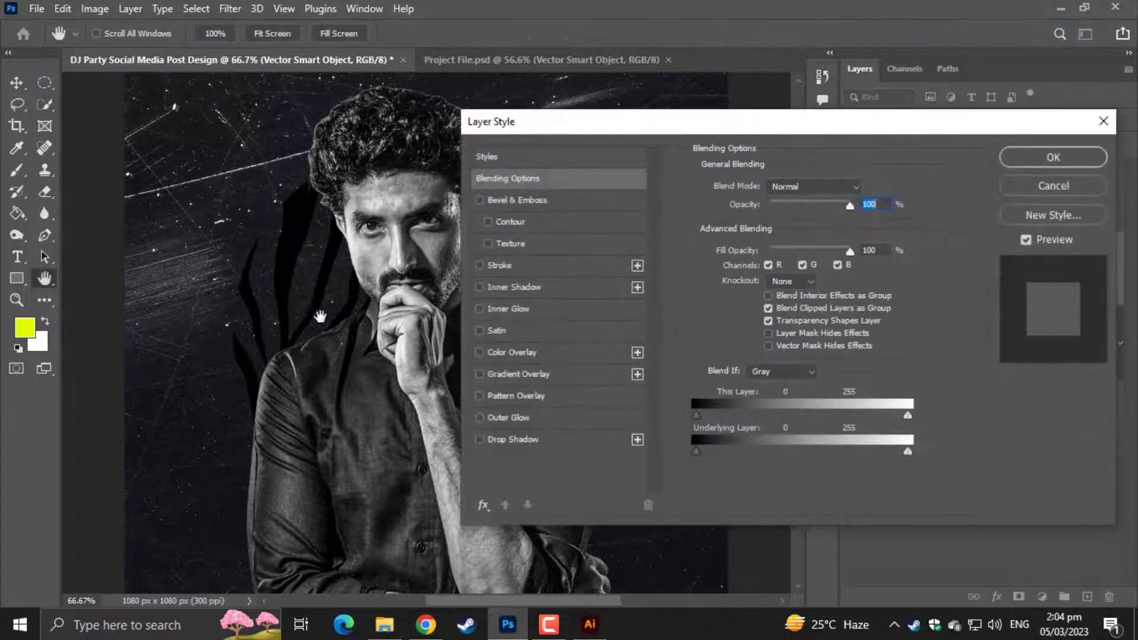
click(512, 352)
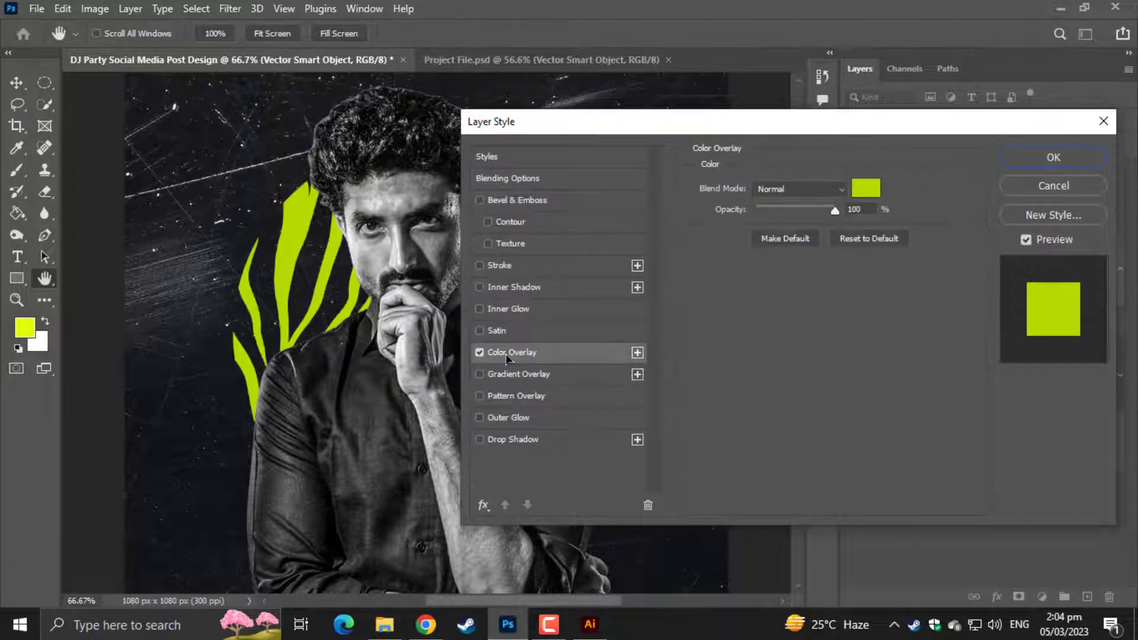
click(856, 190)
click(21, 332)
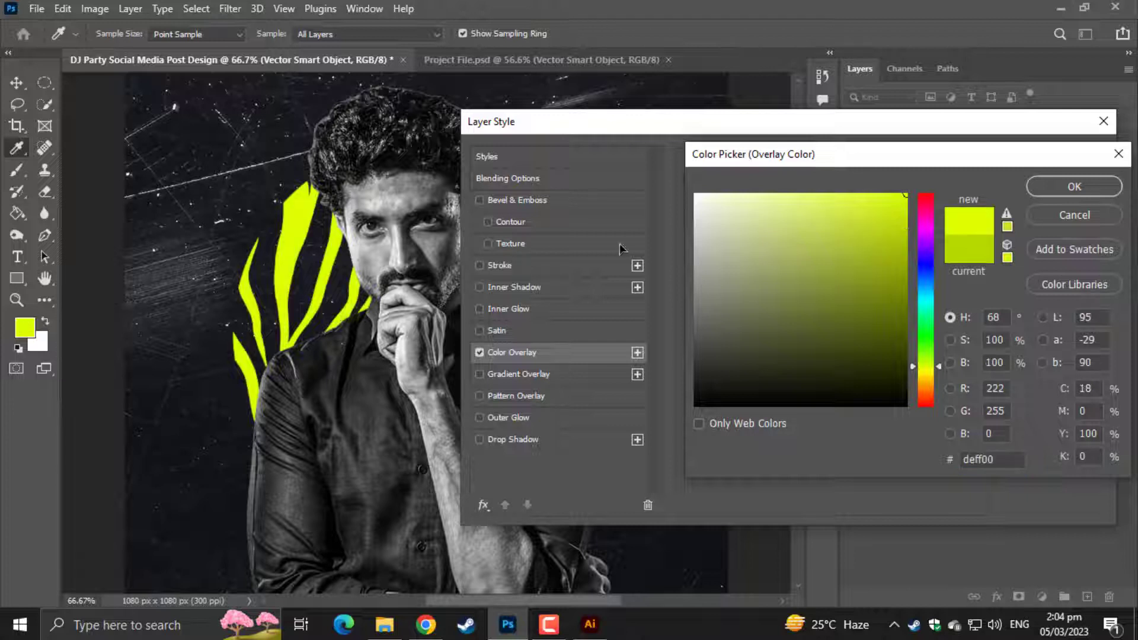
click(1075, 187)
click(1047, 158)
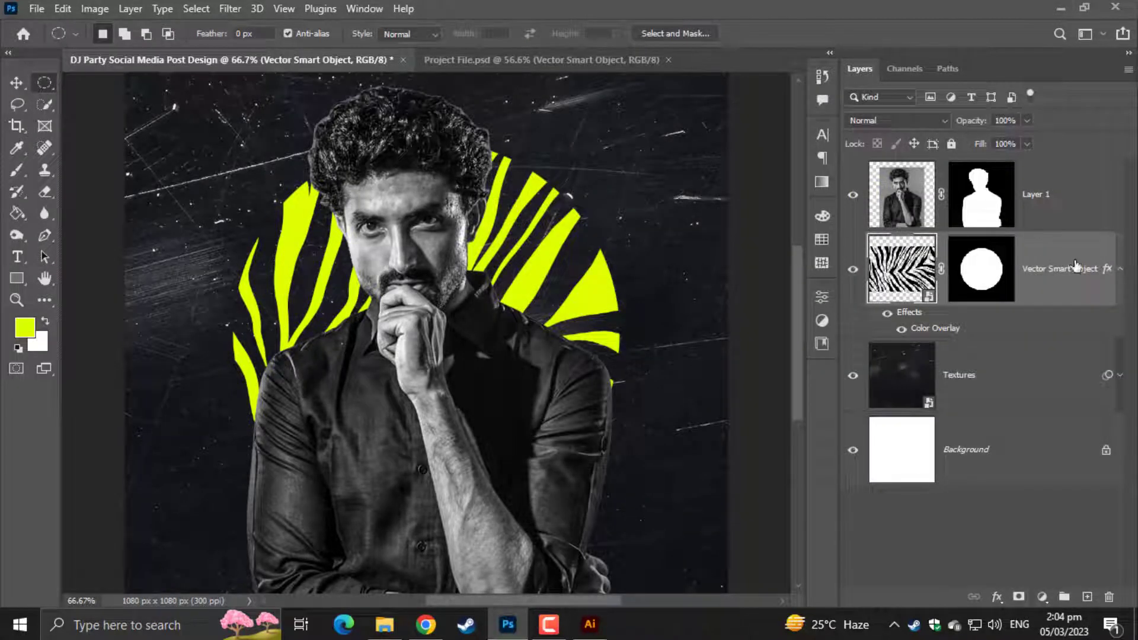
Enlarge the masked stripe circle behind the man proportionally from its centre to about 123.72%
key(ctrl+t)
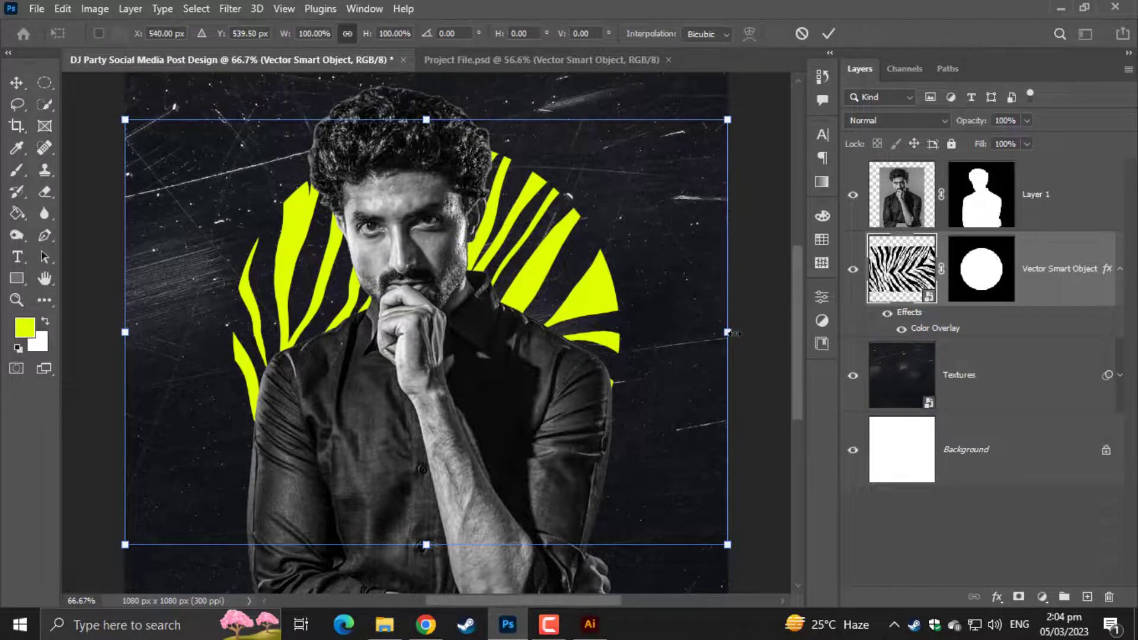
drag(728, 334, 759, 332)
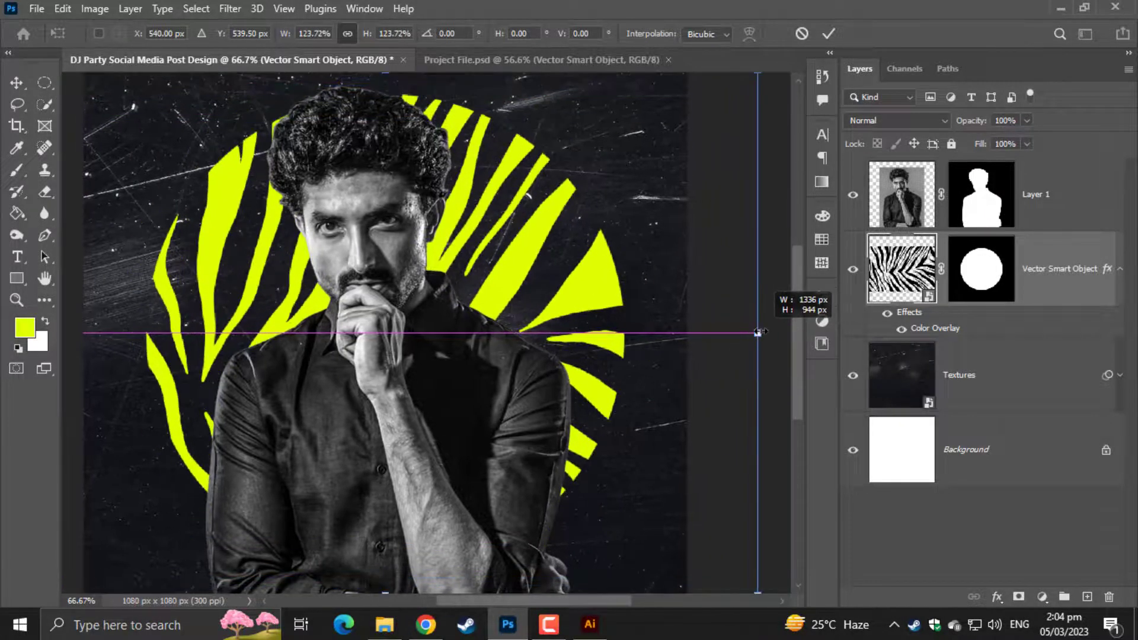
key(ctrl+0)
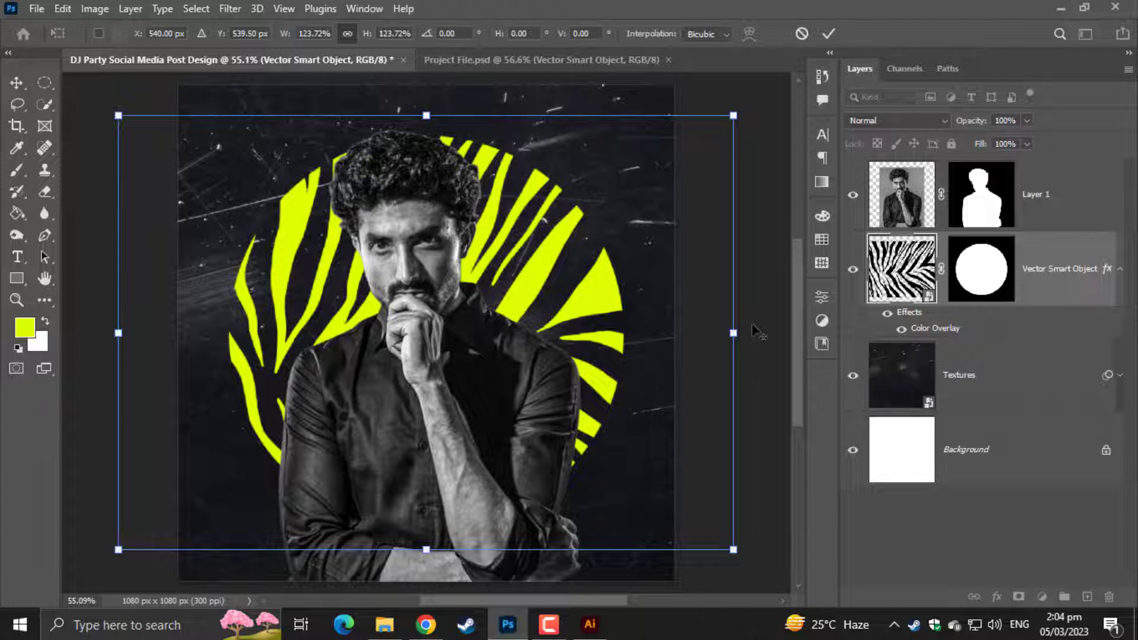
key(ctrl+minus)
key(Return)
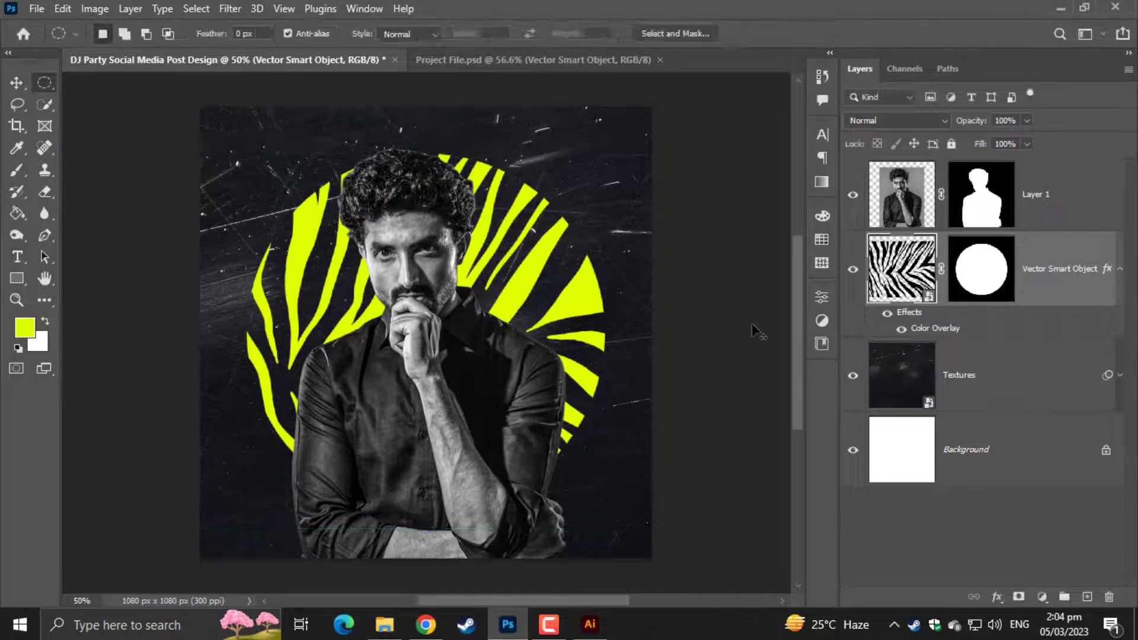
Scale the stripe circle up further to about 106.89% and set its layer's blend mode to Difference
click(12, 87)
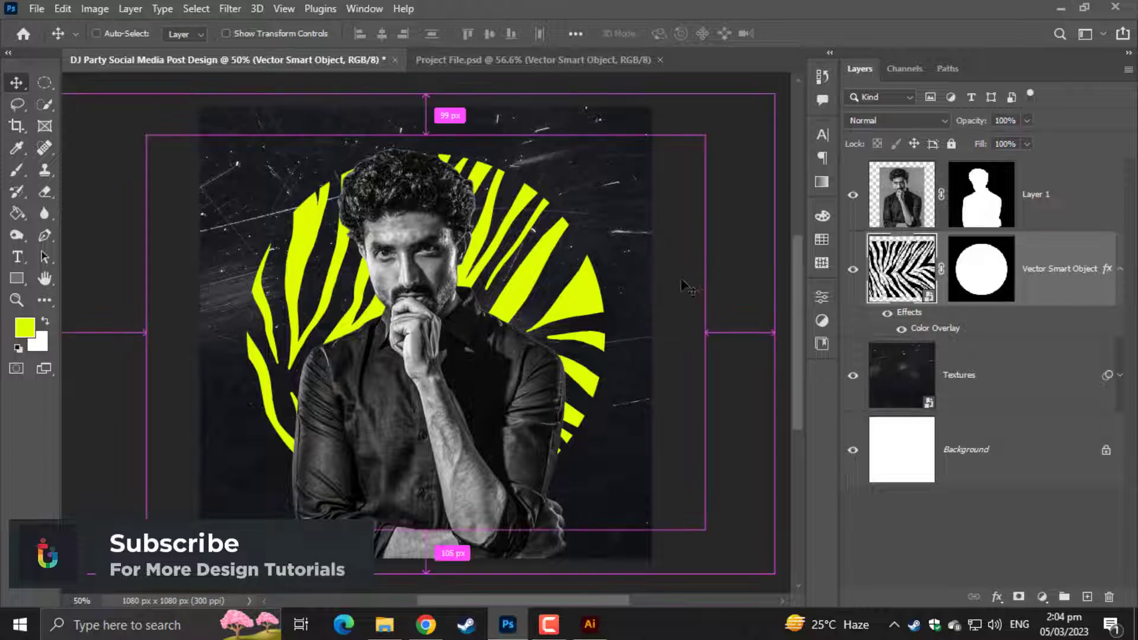
key(ctrl+t)
drag(701, 332, 715, 332)
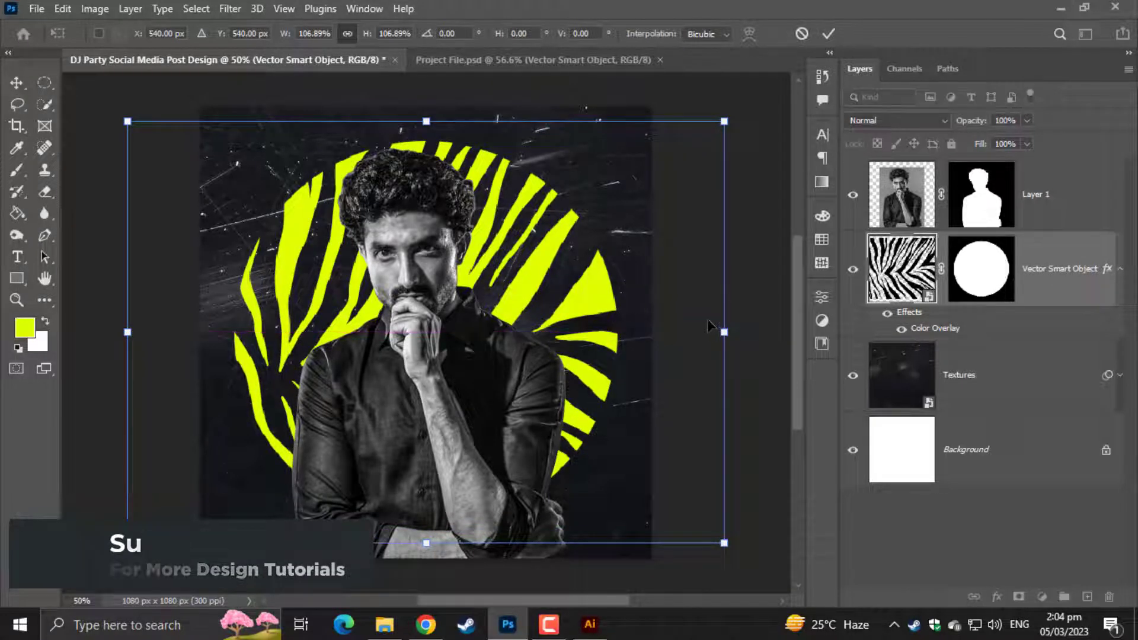
key(Return)
click(889, 120)
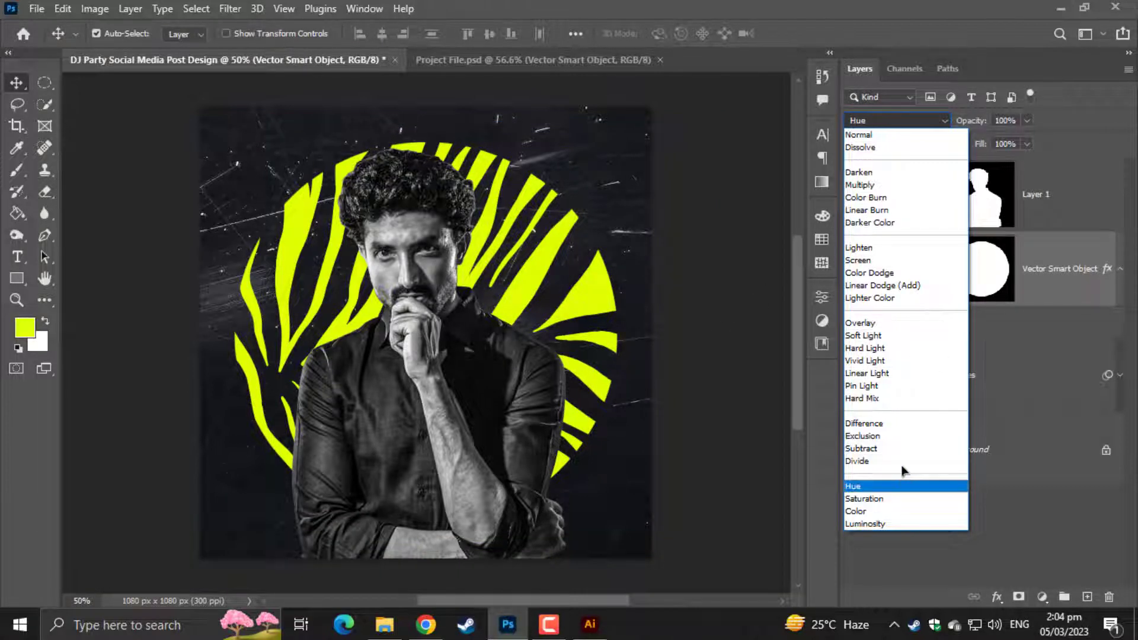
click(903, 426)
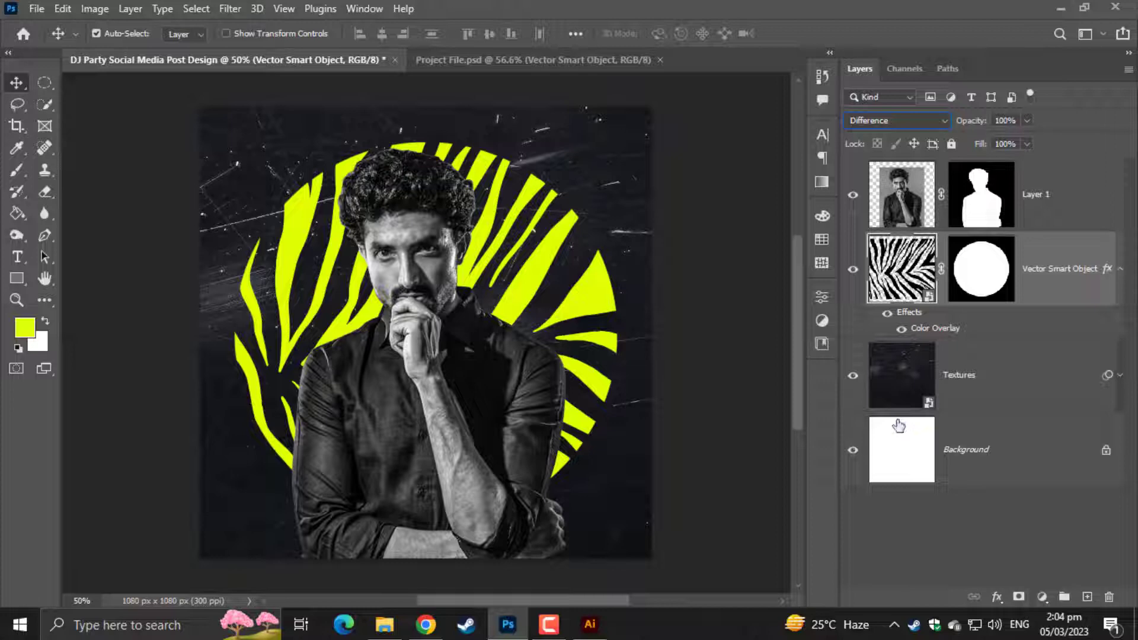
Rasterize the stripe circle layer and its layer style, and set its blend mode to Difference
right_click(1036, 287)
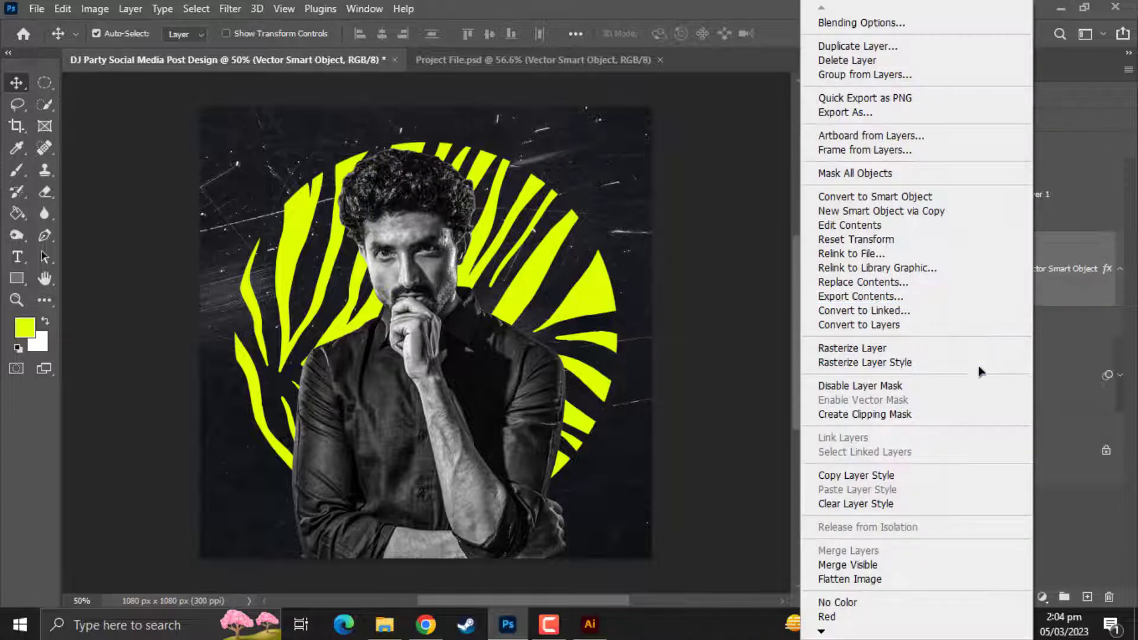
click(879, 349)
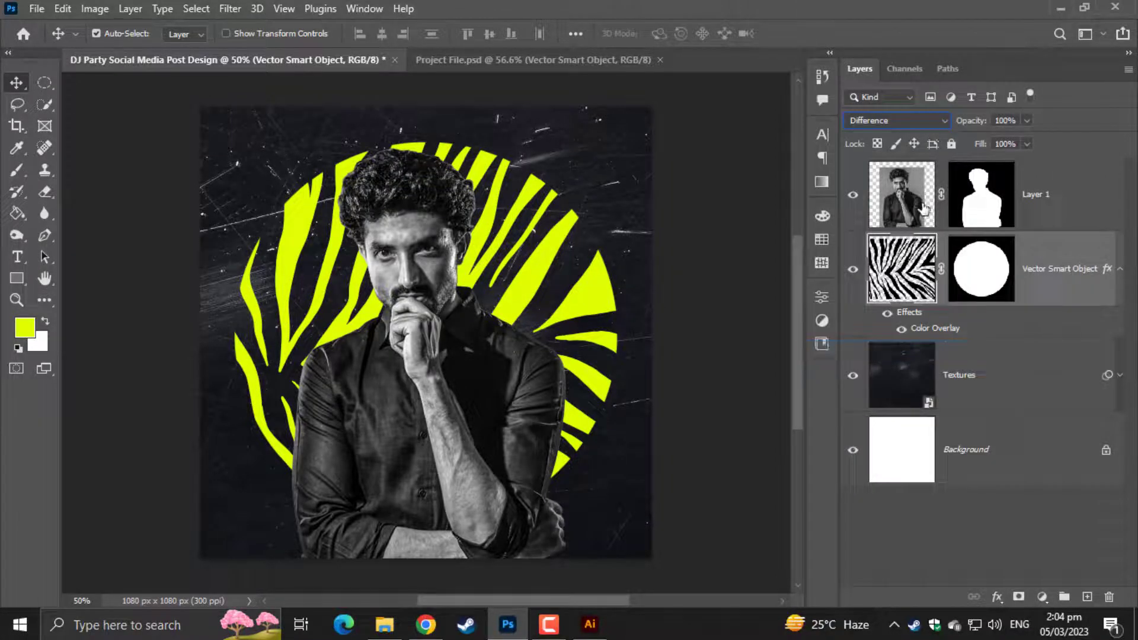
right_click(1048, 275)
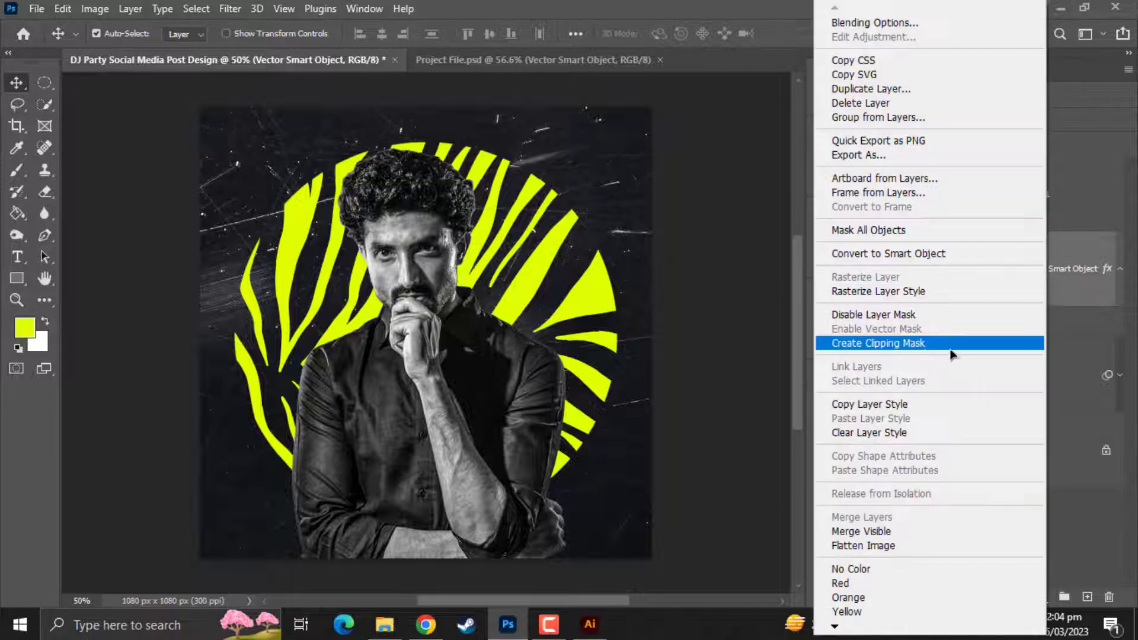
click(889, 291)
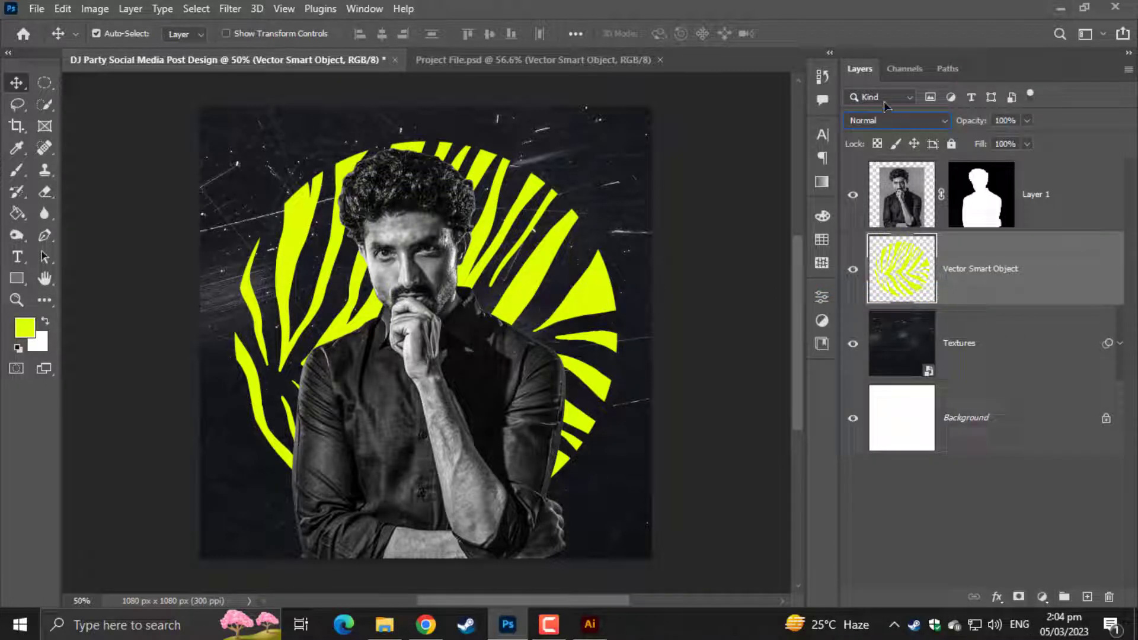
click(896, 121)
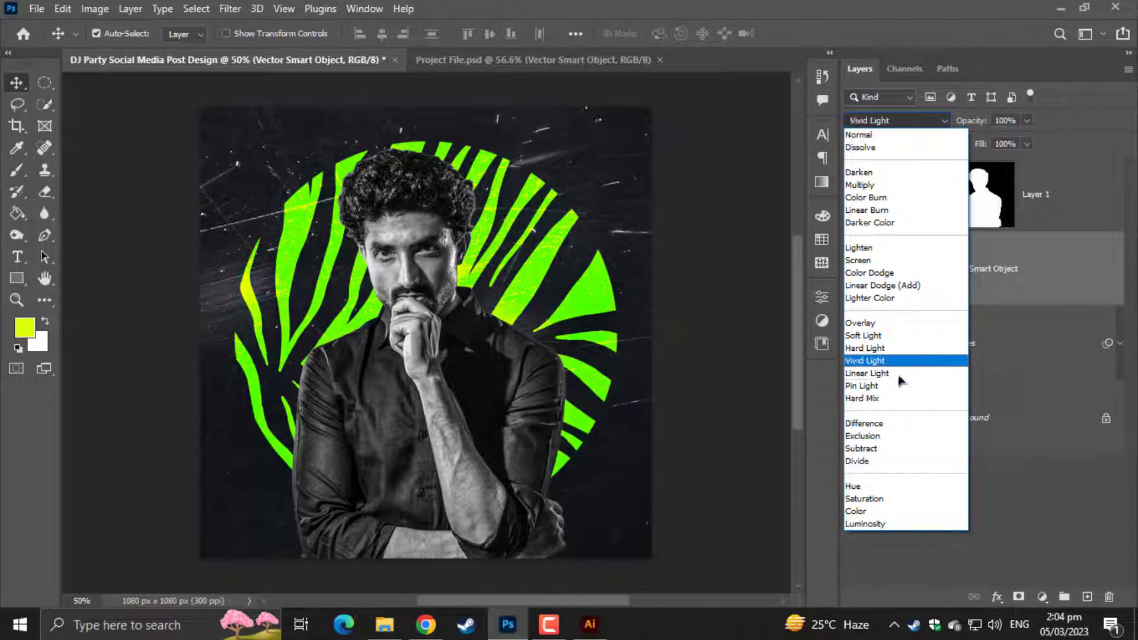
click(889, 425)
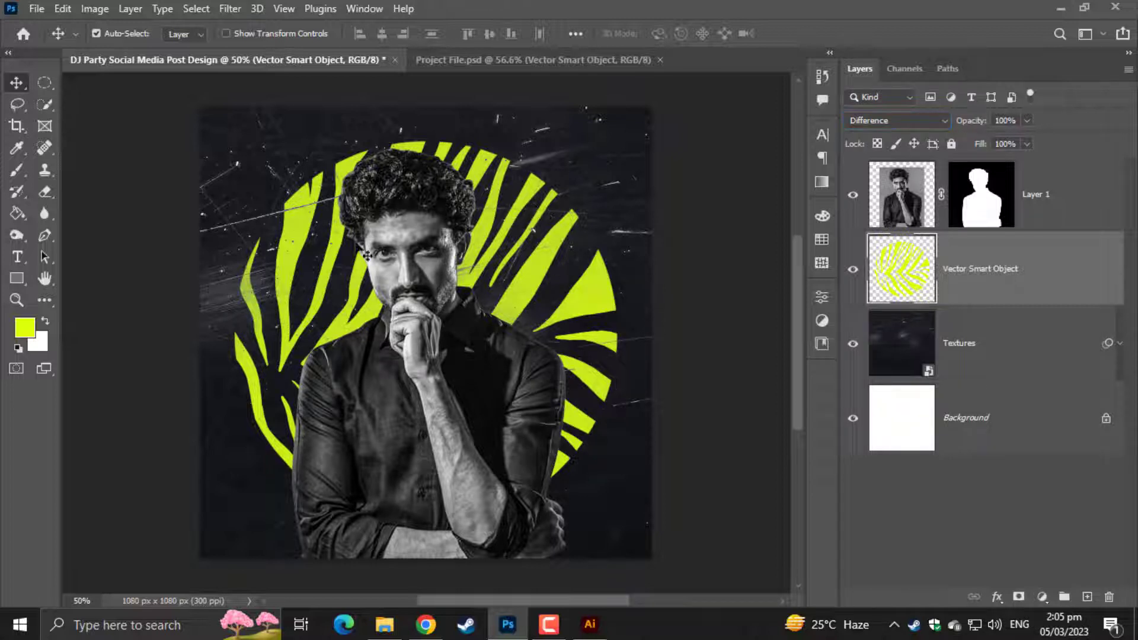
Paste the torn paper above the portrait layer, place it across the canvas's lower part and scale it to about 102.21%
key(ctrl+v)
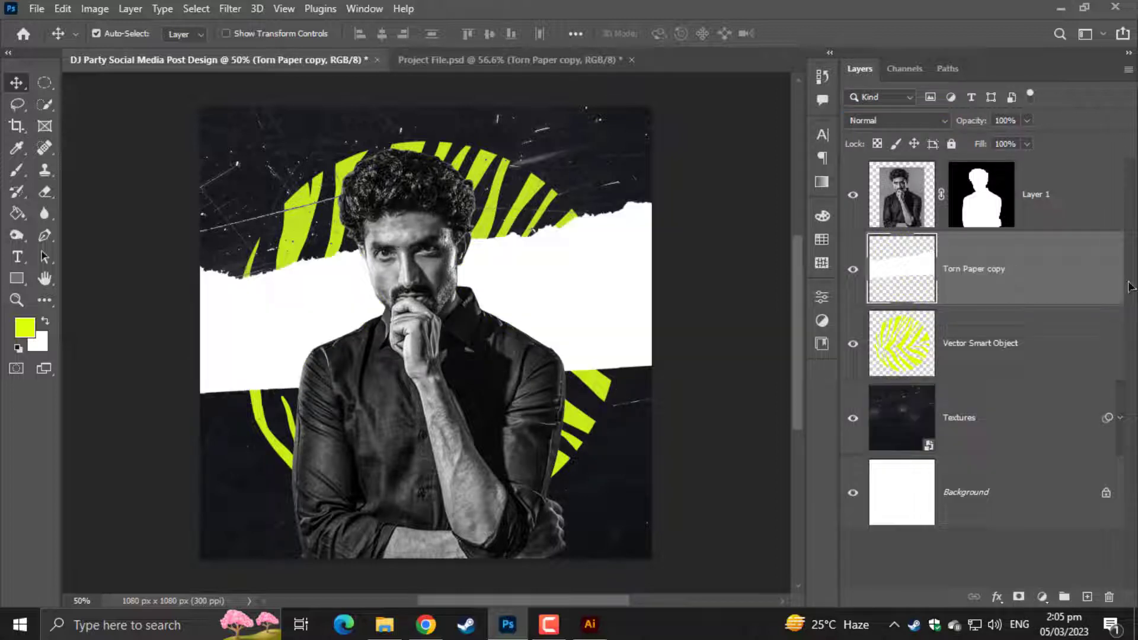
drag(1011, 273, 1008, 172)
drag(581, 310, 549, 474)
key(ctrl+t)
drag(426, 368, 421, 363)
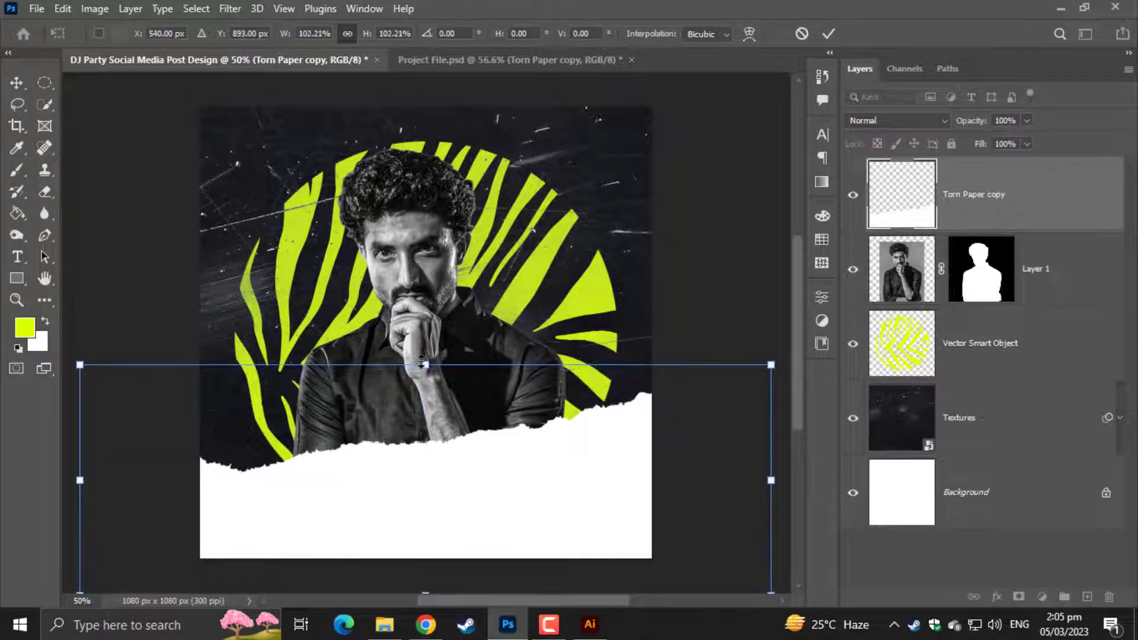
key(Return)
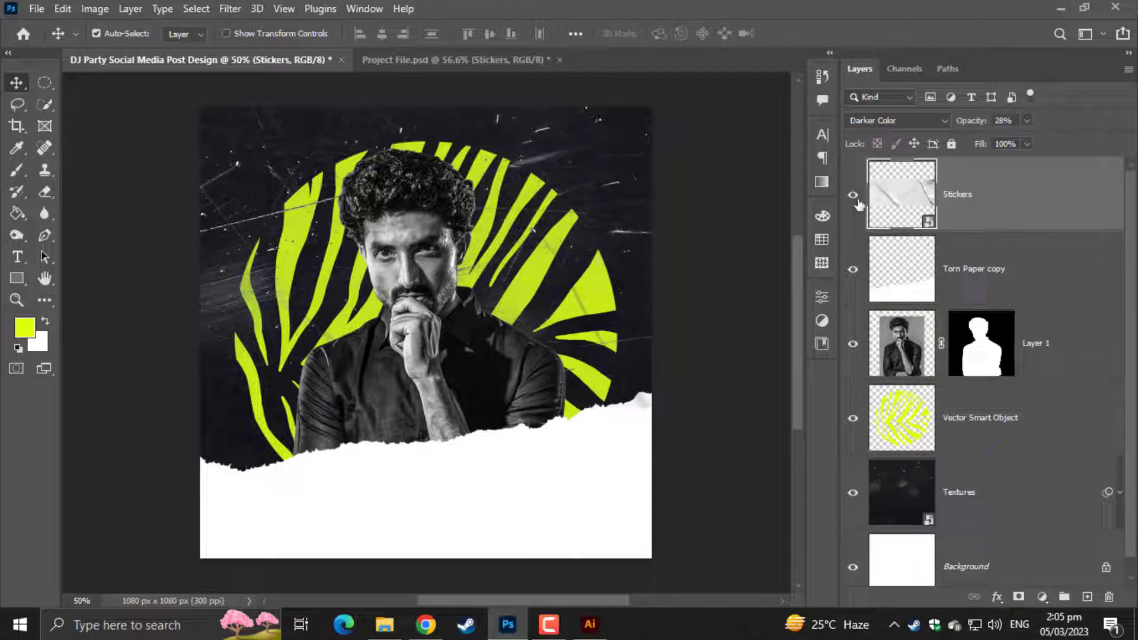
Set the Stickers paper texture layer to Normal blend mode at 100% opacity
click(889, 101)
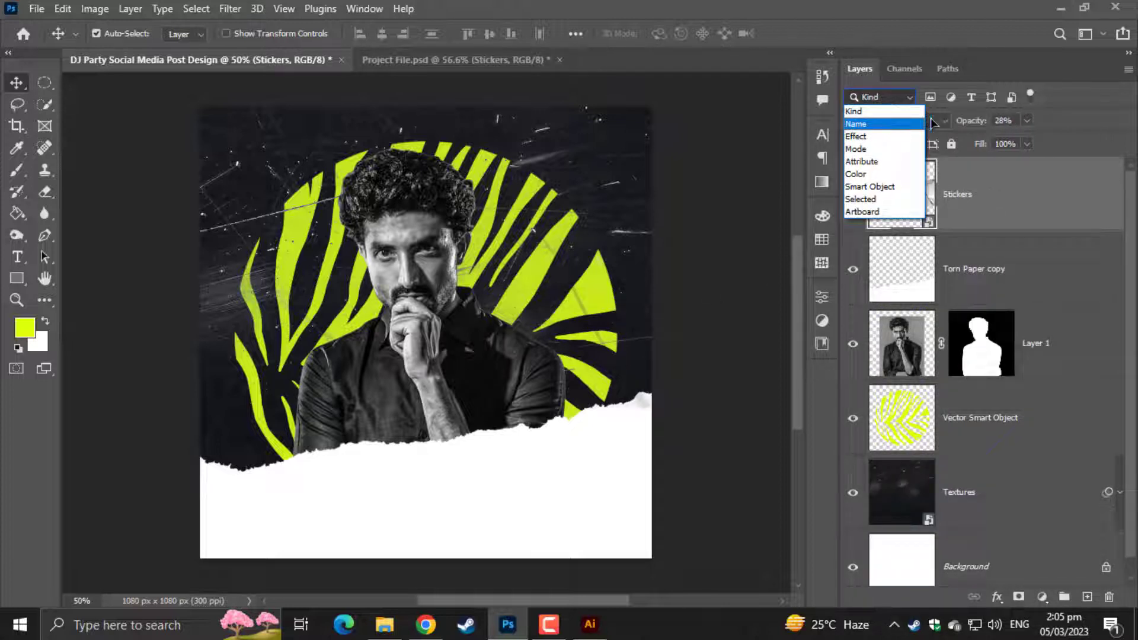
click(932, 123)
click(931, 121)
click(899, 136)
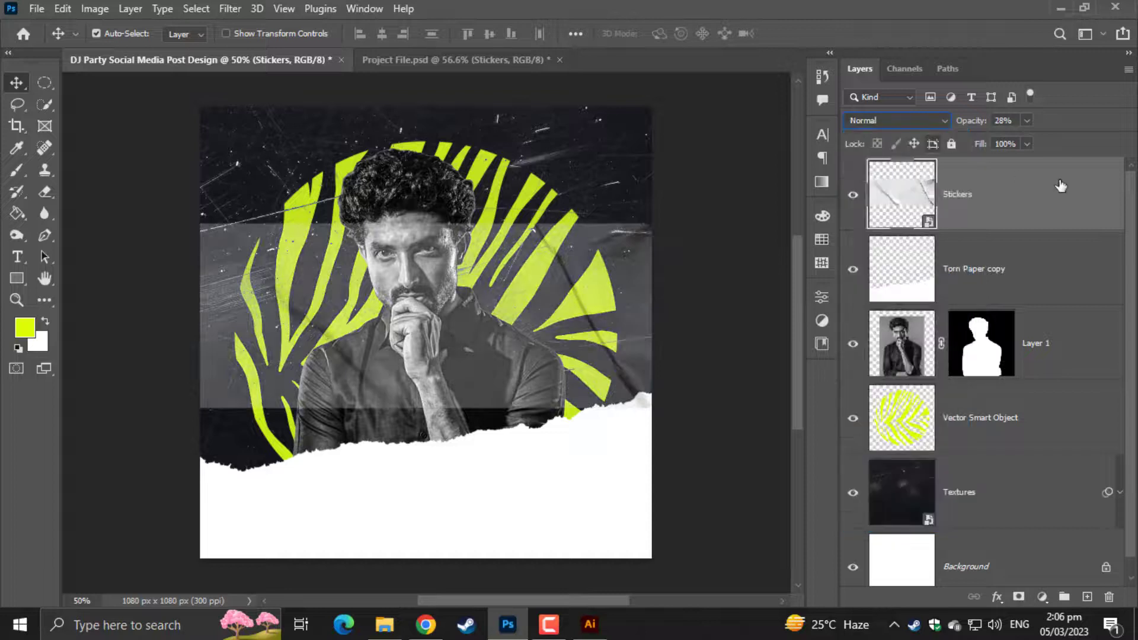
click(1027, 120)
drag(1040, 150, 1084, 184)
Move the Stickers texture down over the torn paper, clip it to that layer and enlarge it slightly
click(1030, 258)
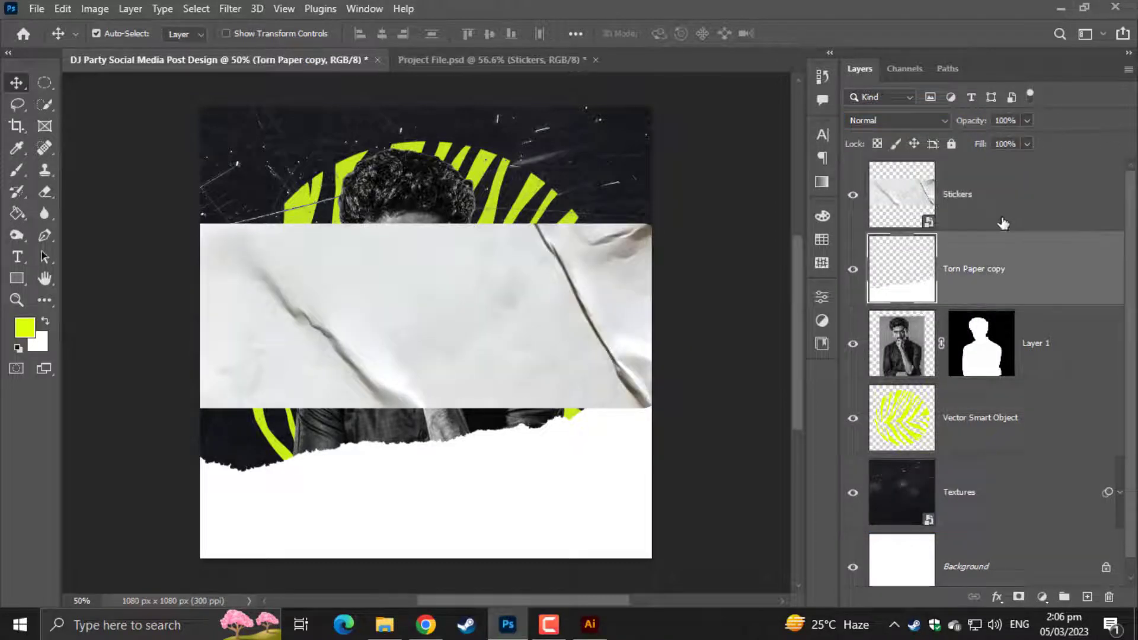
click(1003, 223)
drag(554, 359, 590, 503)
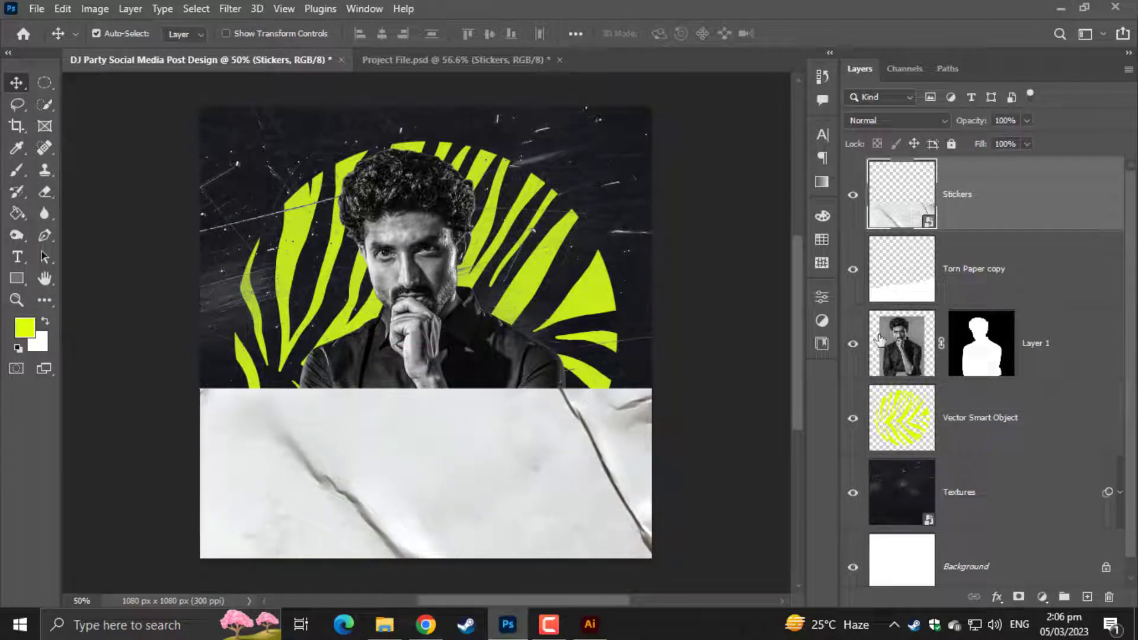
alt+click(958, 231)
key(ctrl+t)
drag(686, 389, 702, 381)
key(Return)
Set the clipped Stickers texture to the Darker Color blend mode at 25% opacity
click(896, 121)
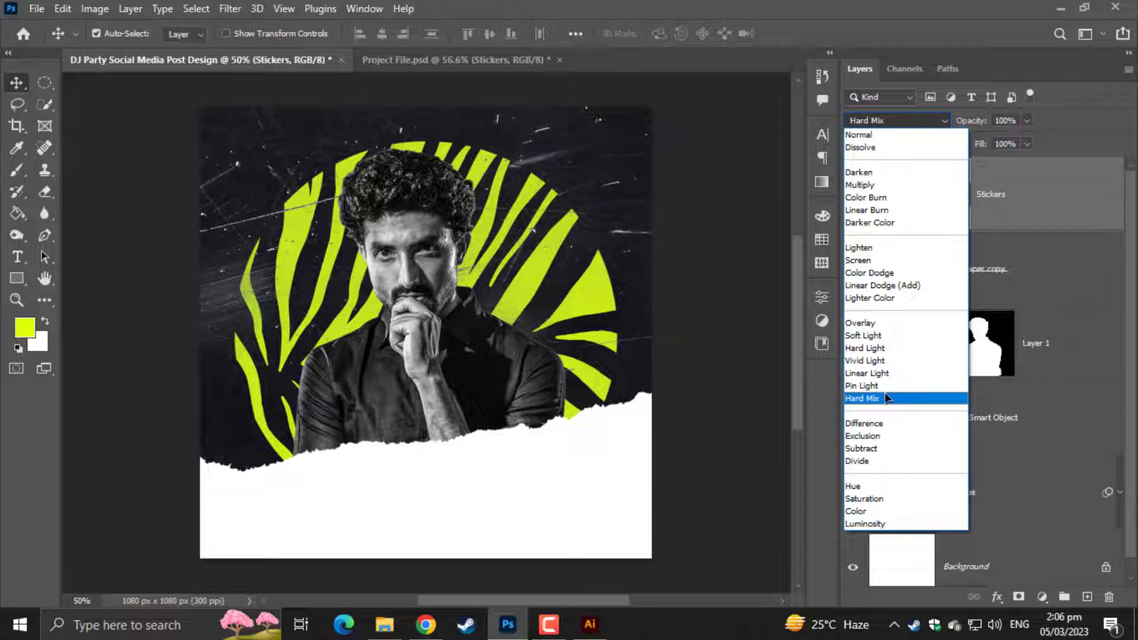
click(867, 229)
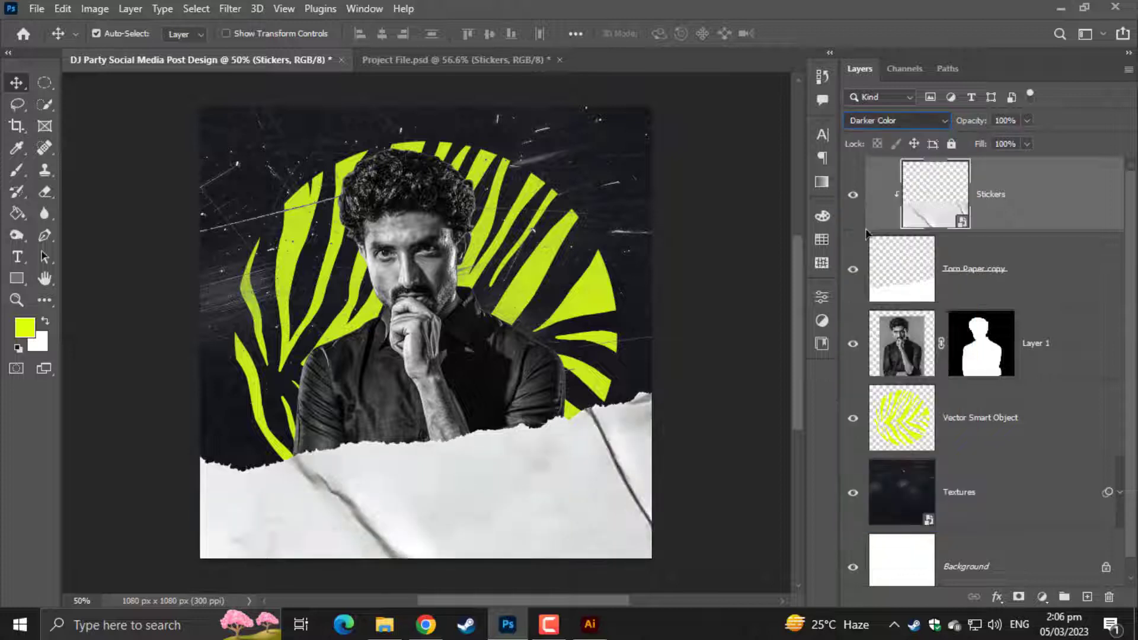
click(1006, 119)
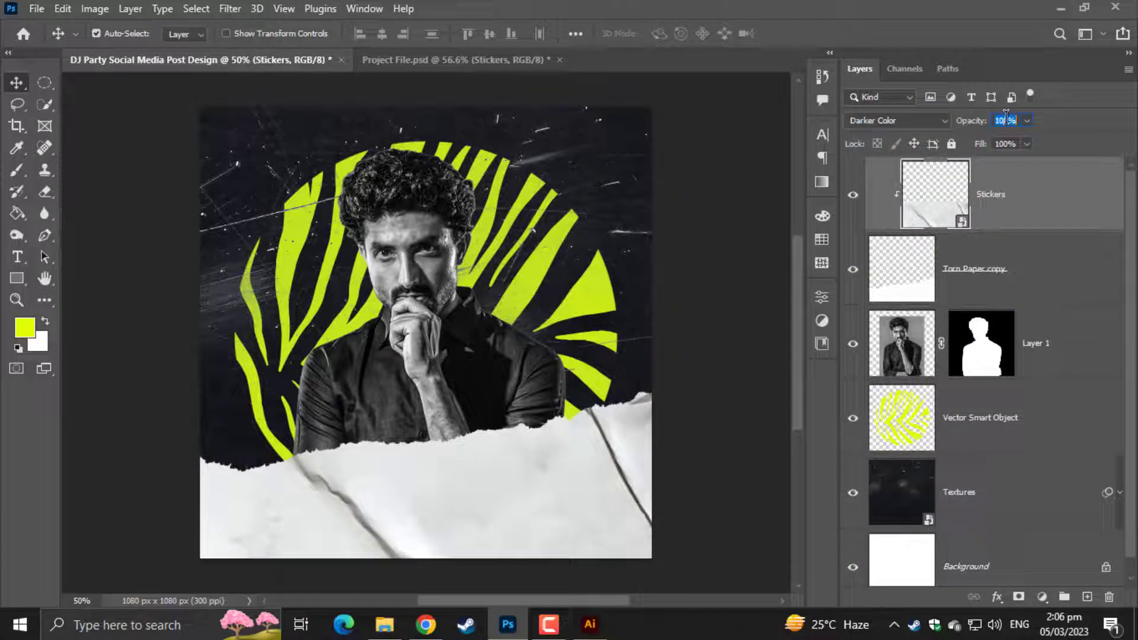
text(25)
key(Return)
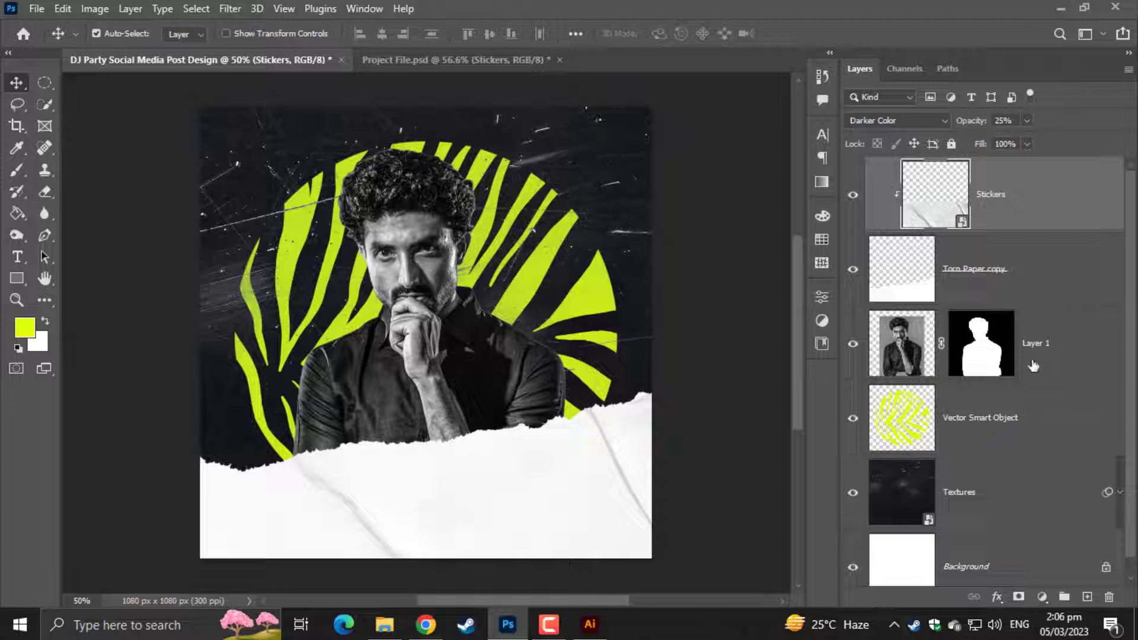
Duplicate the torn paper layer and clip the Stickers texture to the duplicate
right_click(1036, 297)
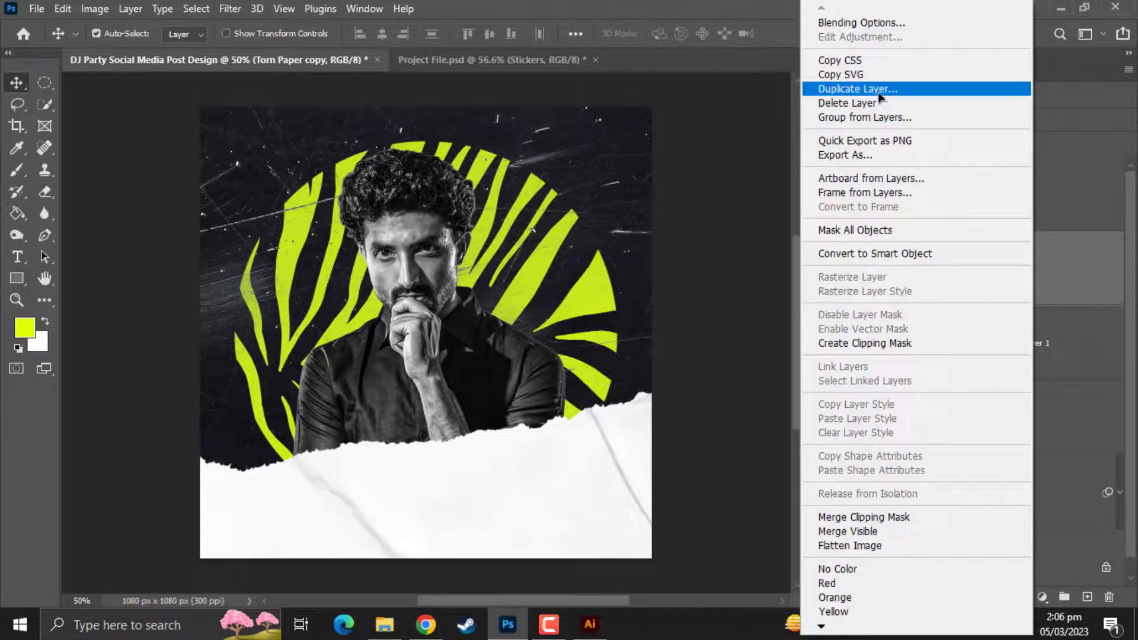
click(879, 89)
click(708, 160)
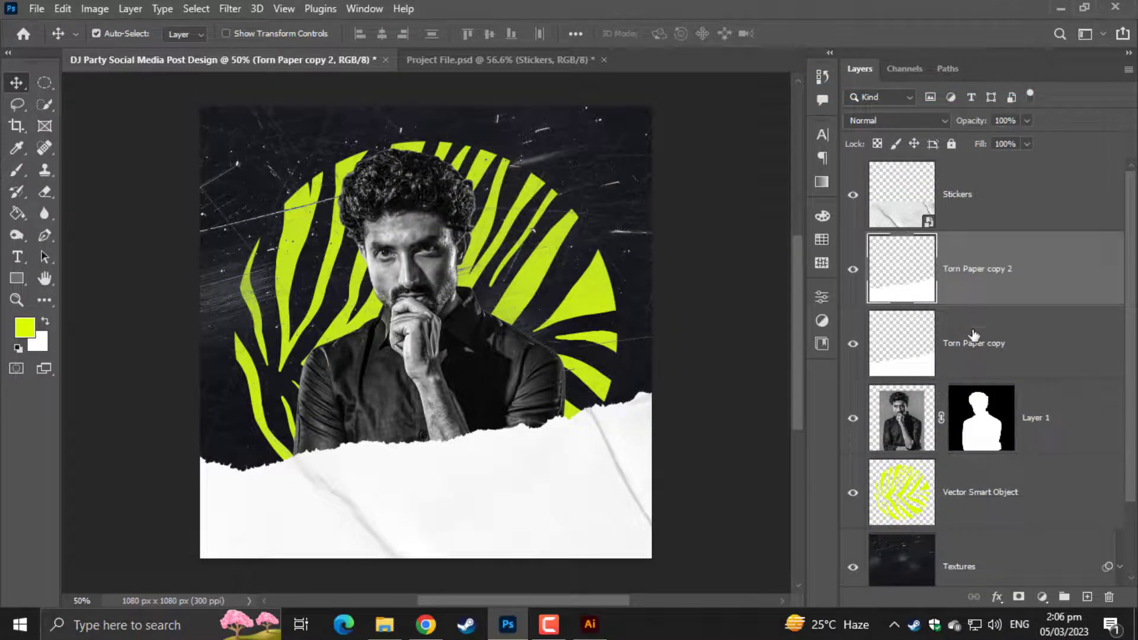
click(977, 218)
alt+click(965, 224)
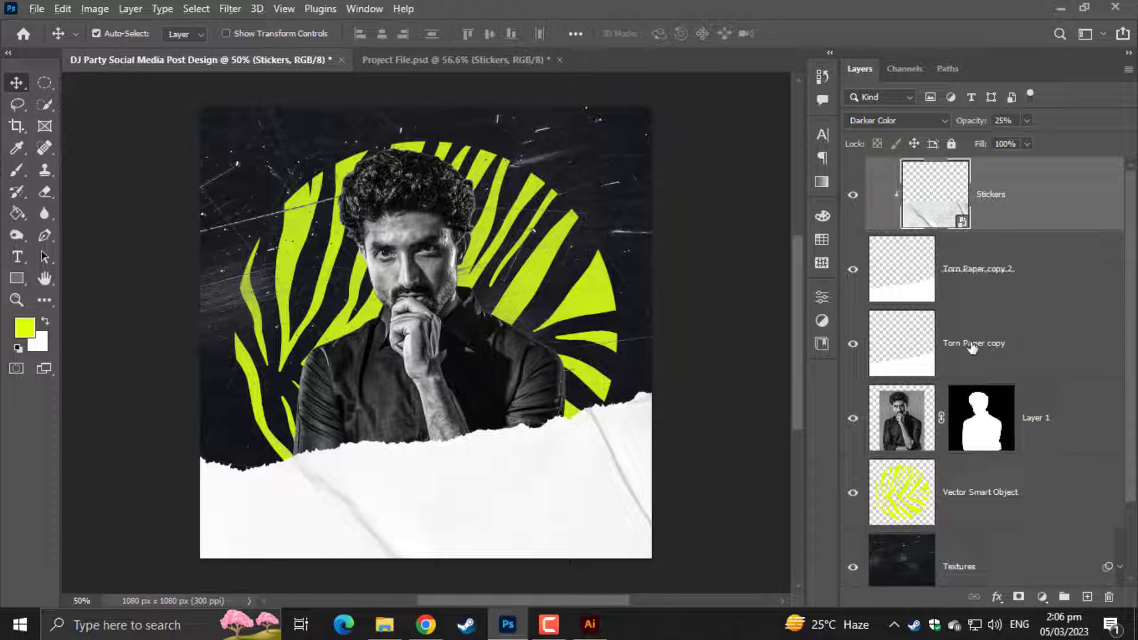
Apply a Color Overlay in lime #deff00 at 100% opacity to the lower torn paper layer, Torn Paper copy
click(974, 372)
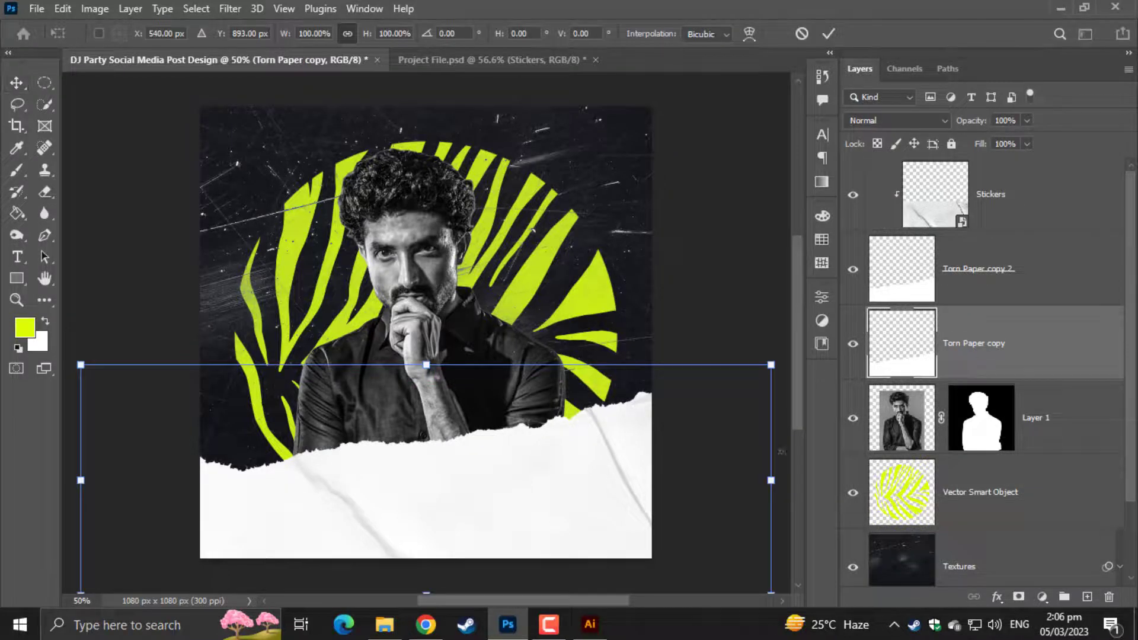
right_click(1026, 377)
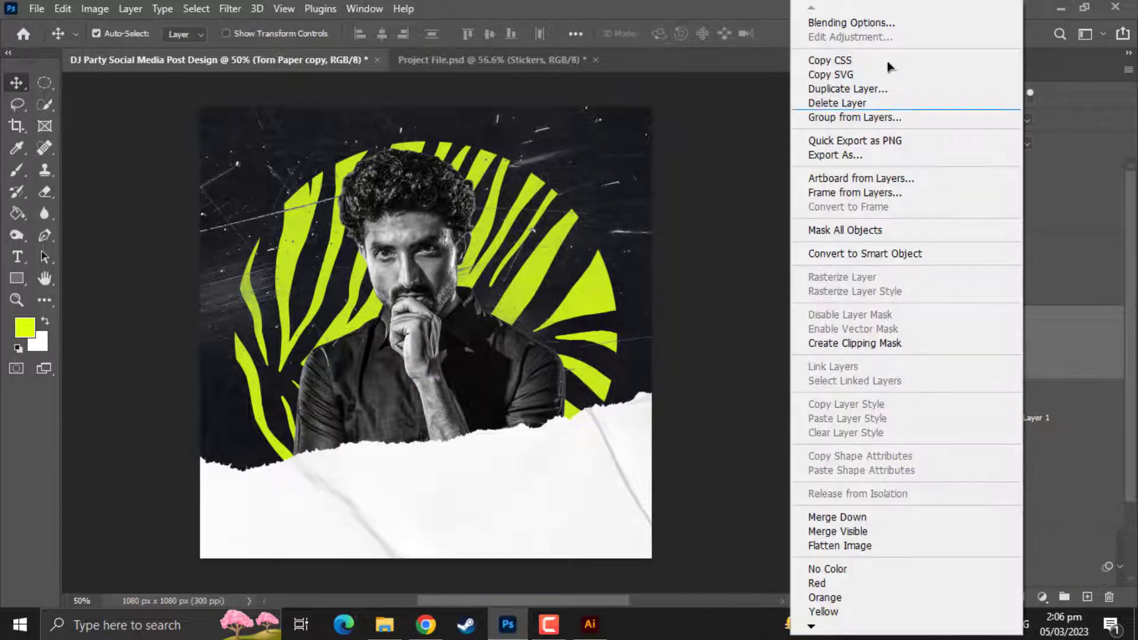
click(842, 20)
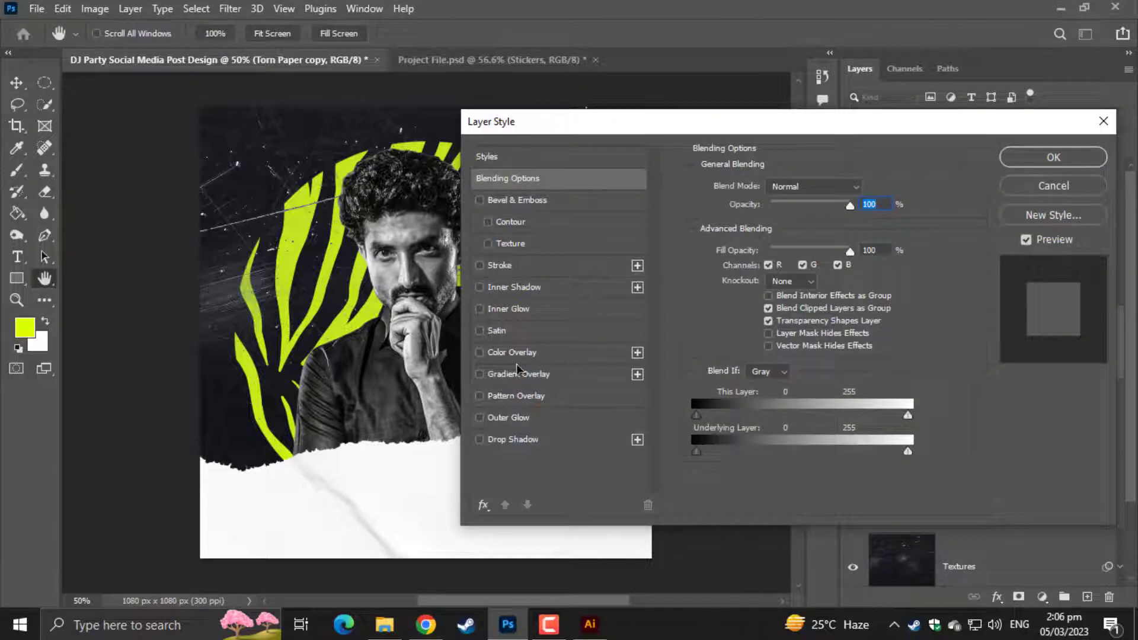
click(516, 354)
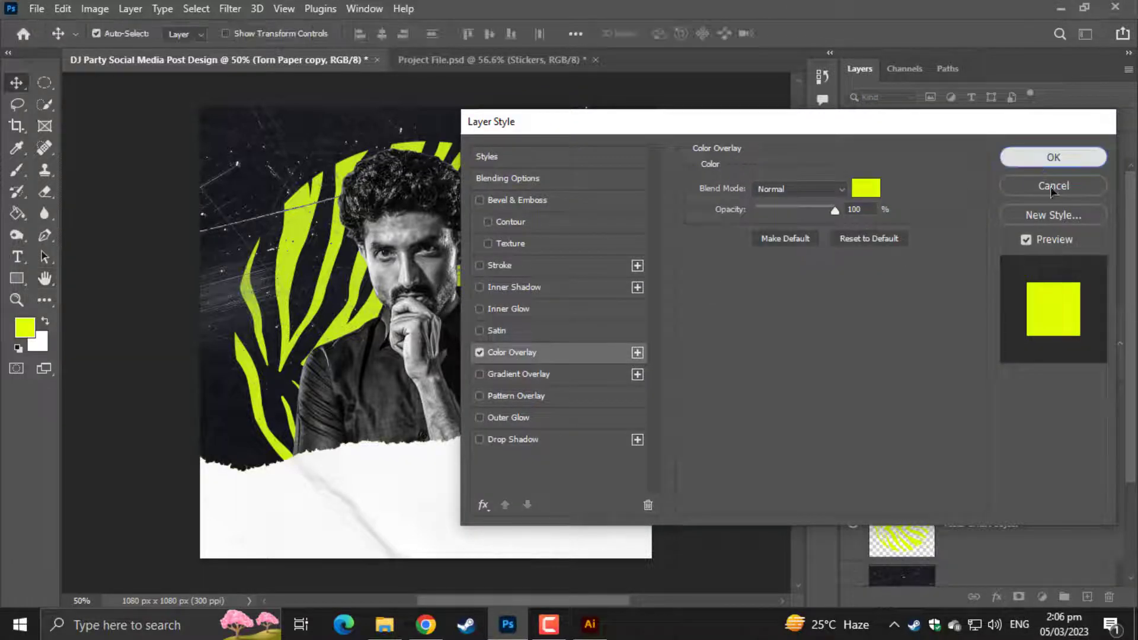
click(1048, 157)
Shift the lime torn paper layer straight up by about 20 px, creating a lime strip along the white paper's torn edge
key(ctrl+t)
key(Up)
key(Up)
key(Up)
key(Up)
key(Up)
key(Up)
key(Up)
key(Up)
key(Up)
key(Up)
key(Up)
key(Up)
key(Up)
key(Up)
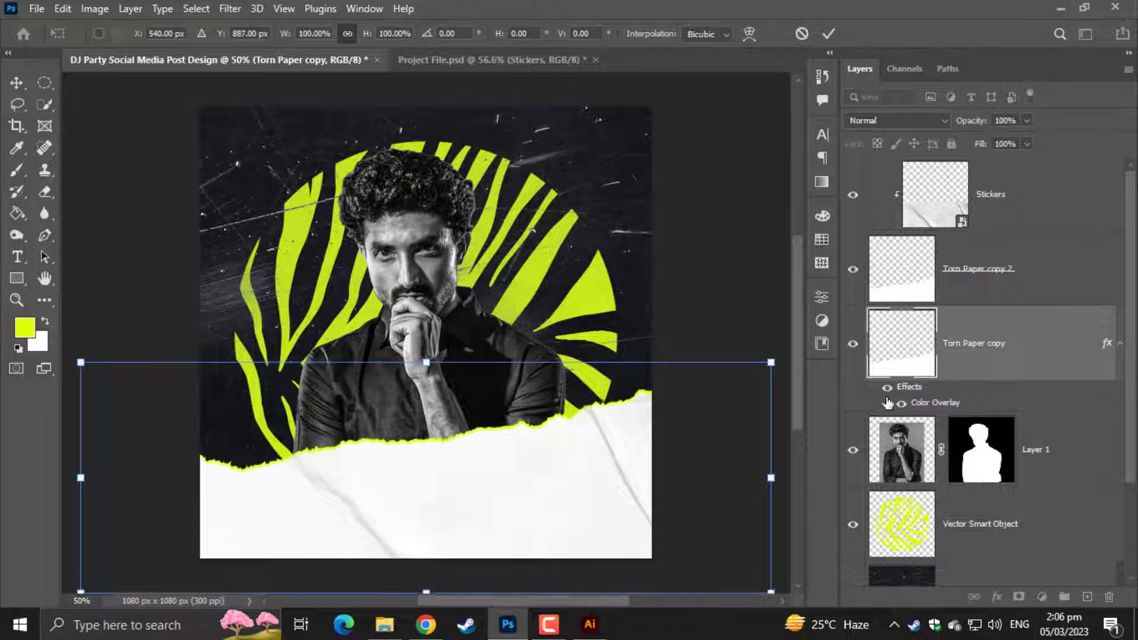
key(Up)
key(Up)
key(Up)
key(Up)
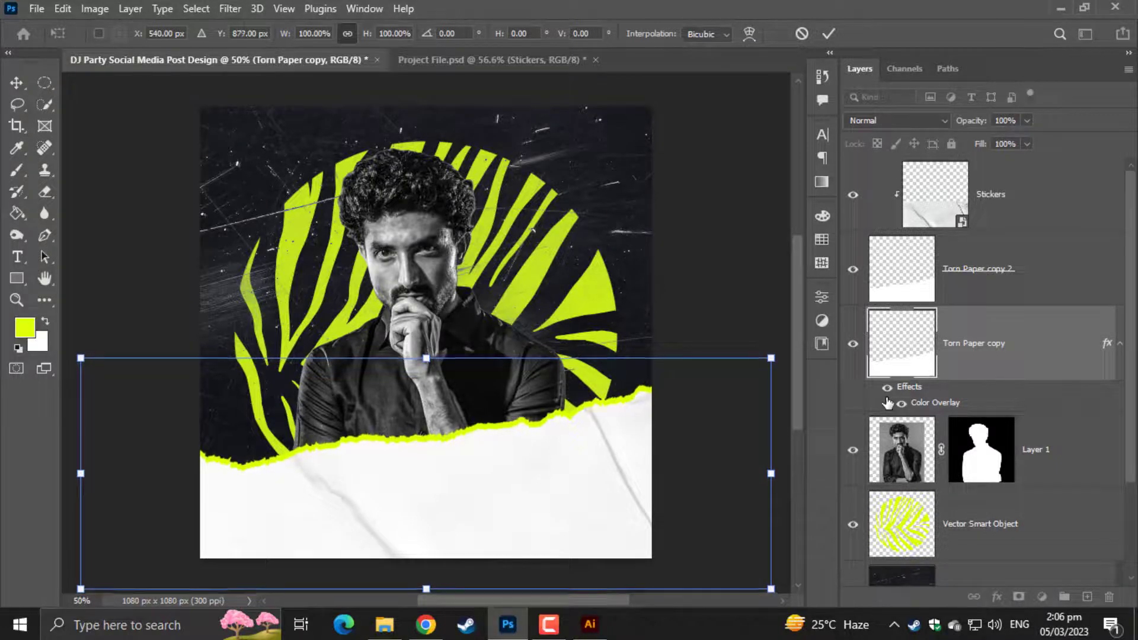
key(Return)
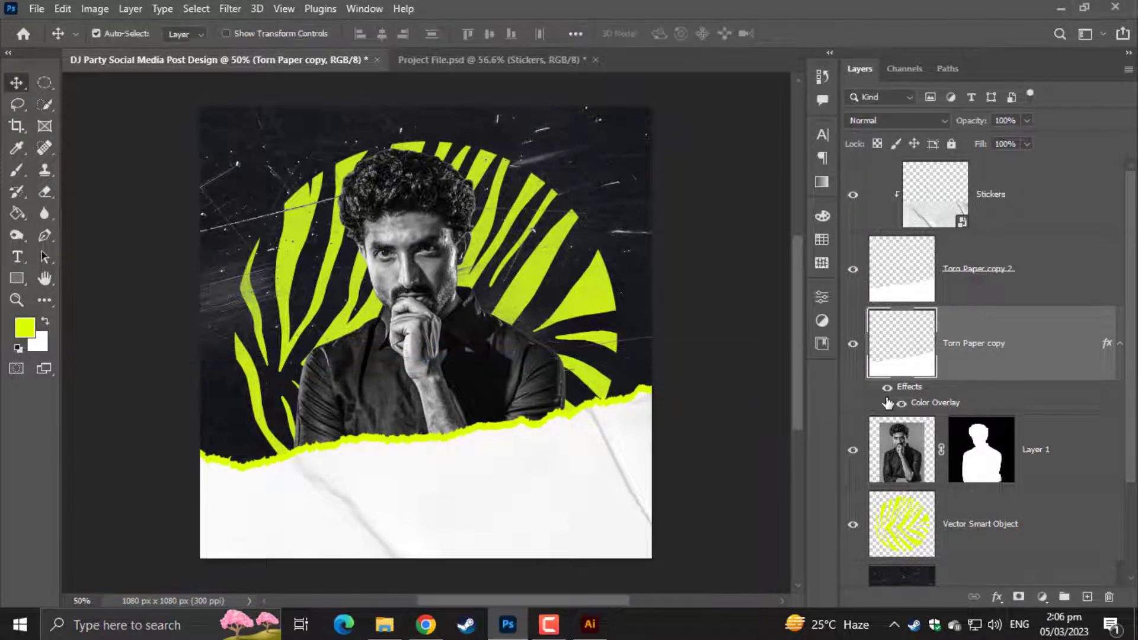
Change the lower torn paper's Color Overlay to the darker lime #bcd800
double_click(942, 409)
click(866, 187)
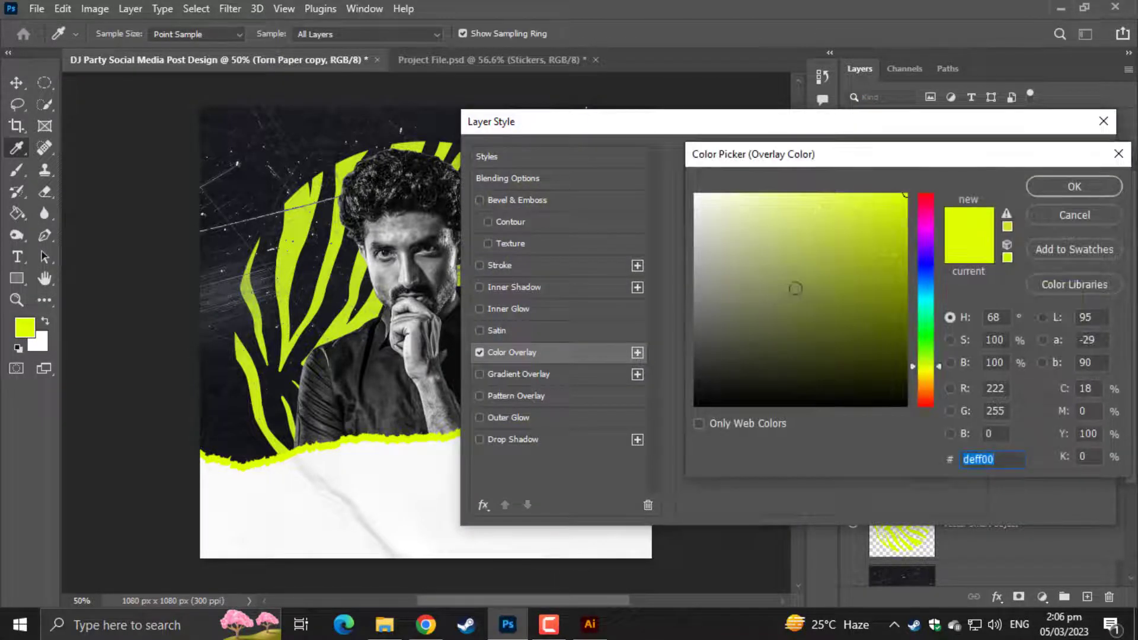
click(905, 271)
drag(904, 270, 905, 283)
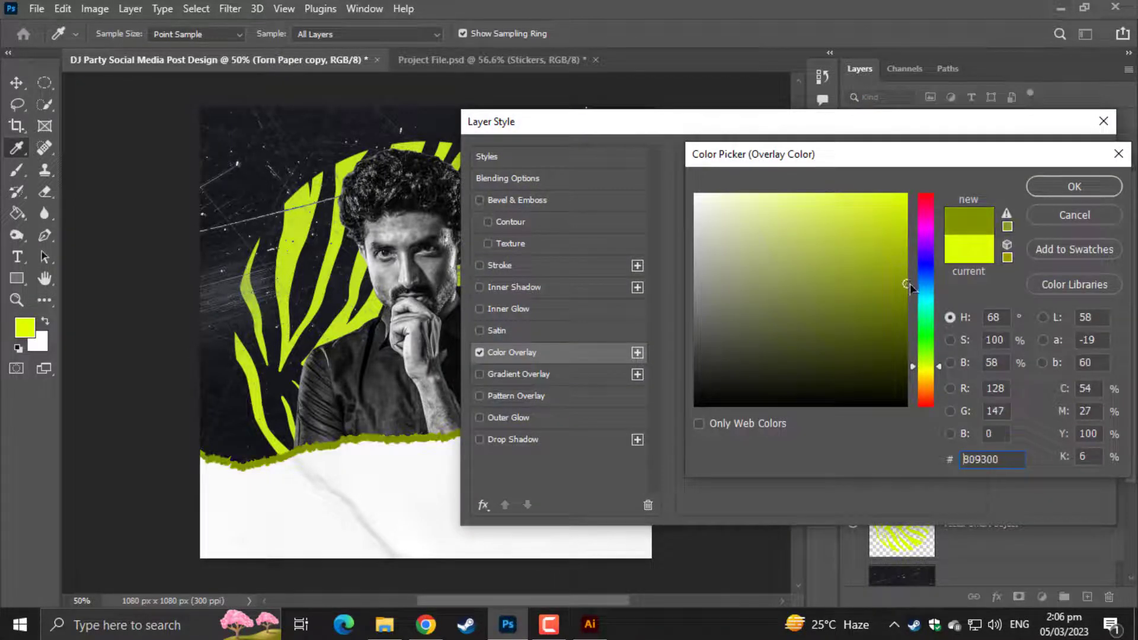
mouse_move(937, 367)
mouse_down()
mouse_move(938, 237)
mouse_move(899, 233)
mouse_move(924, 226)
mouse_up()
key(ctrl+z)
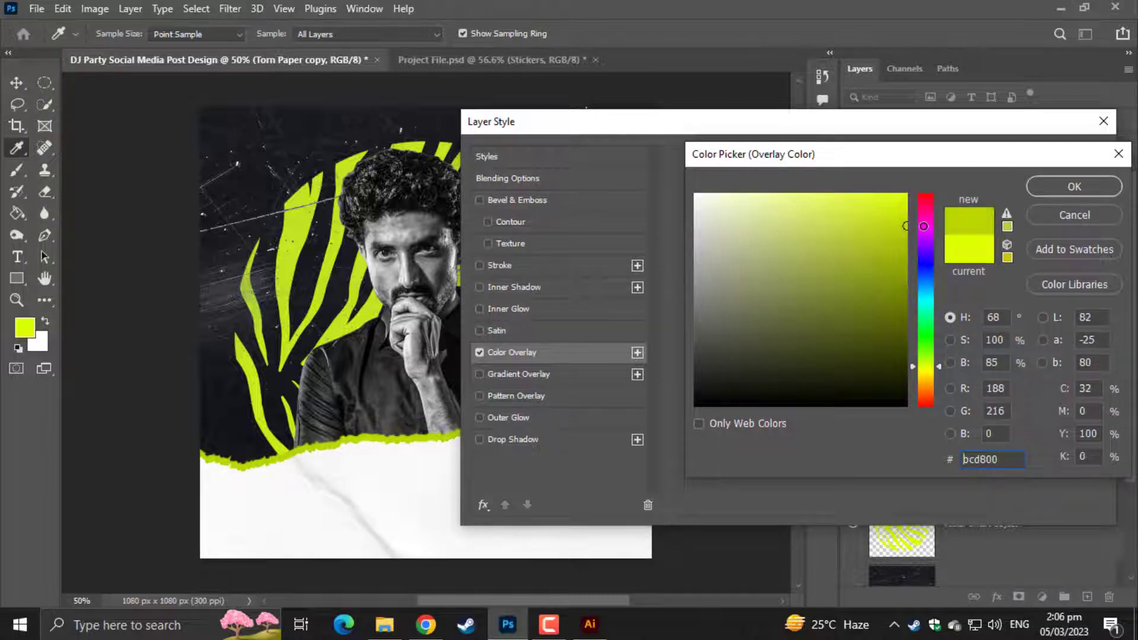
click(1074, 188)
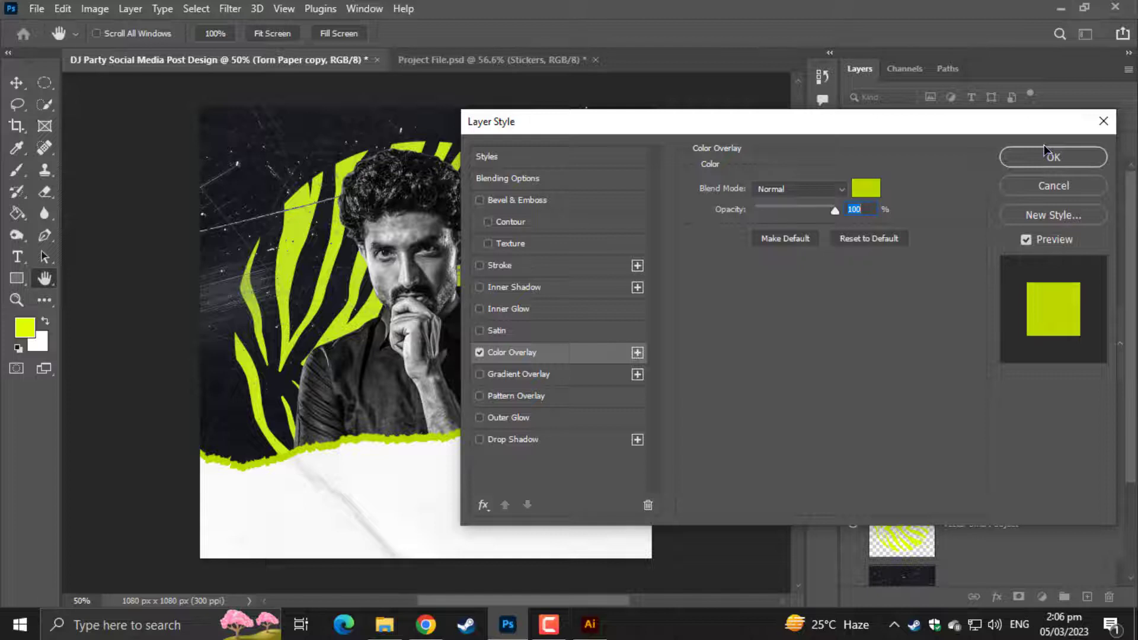
click(1045, 148)
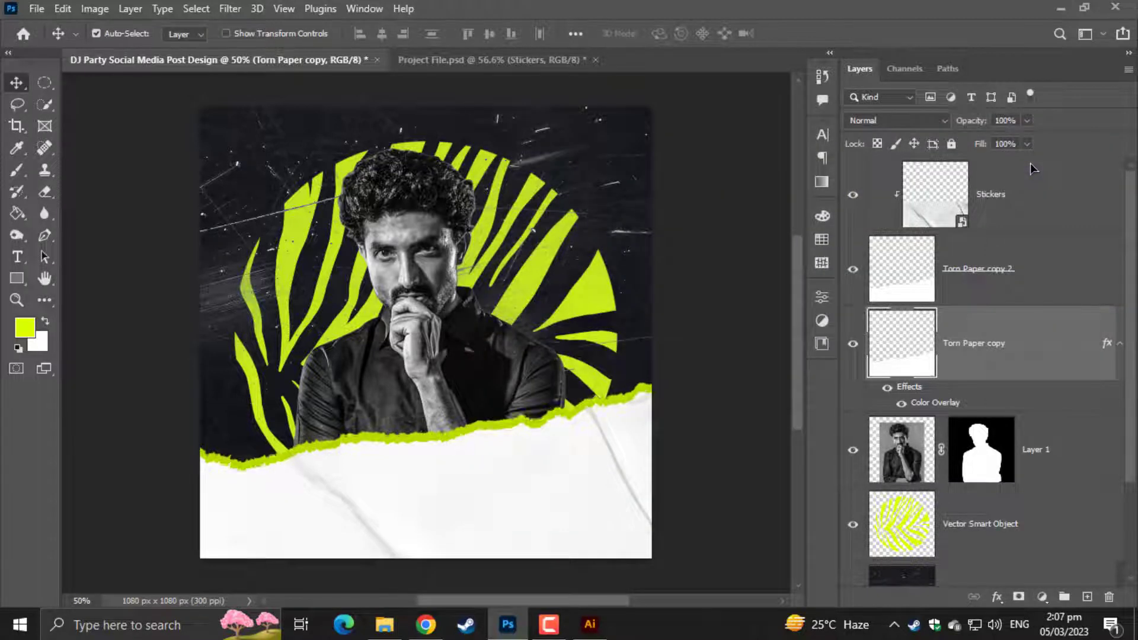
Skew the lime torn paper layer vertically by -0.67° by lowering its upper-left corner, thinning the lime strip
key(ctrl+0)
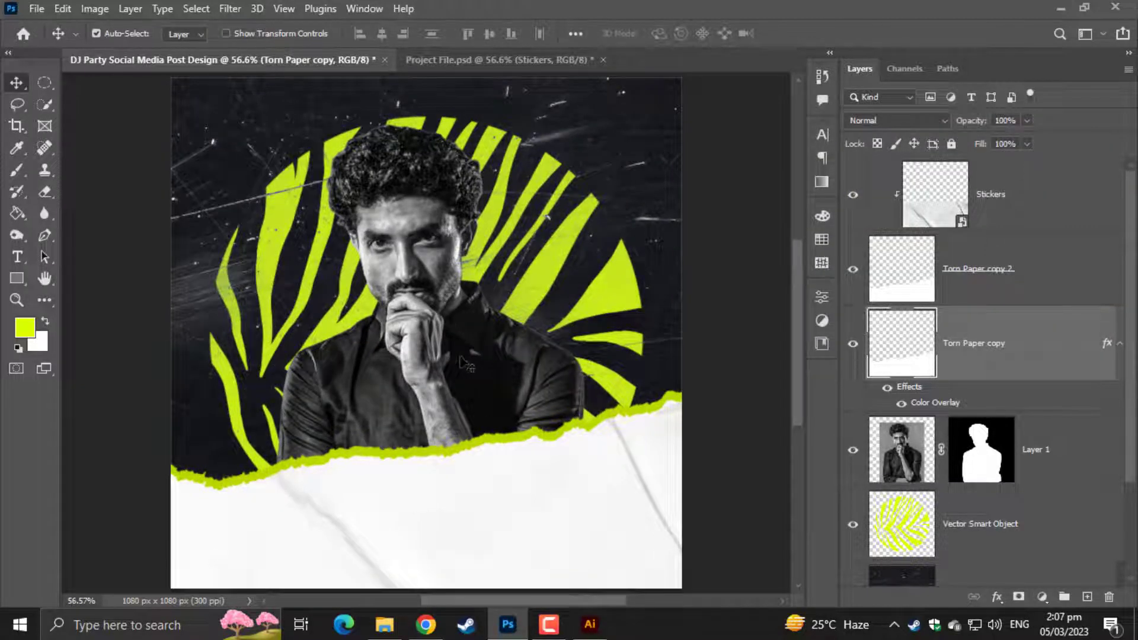
key(ctrl+t)
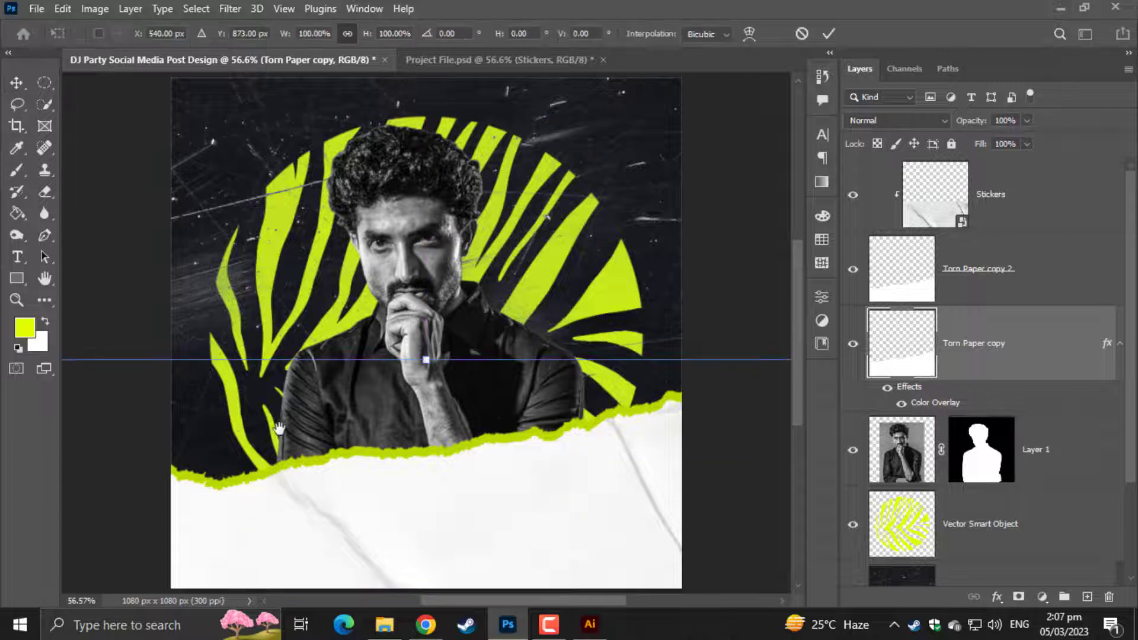
drag(279, 429, 509, 354)
drag(234, 280, 230, 290)
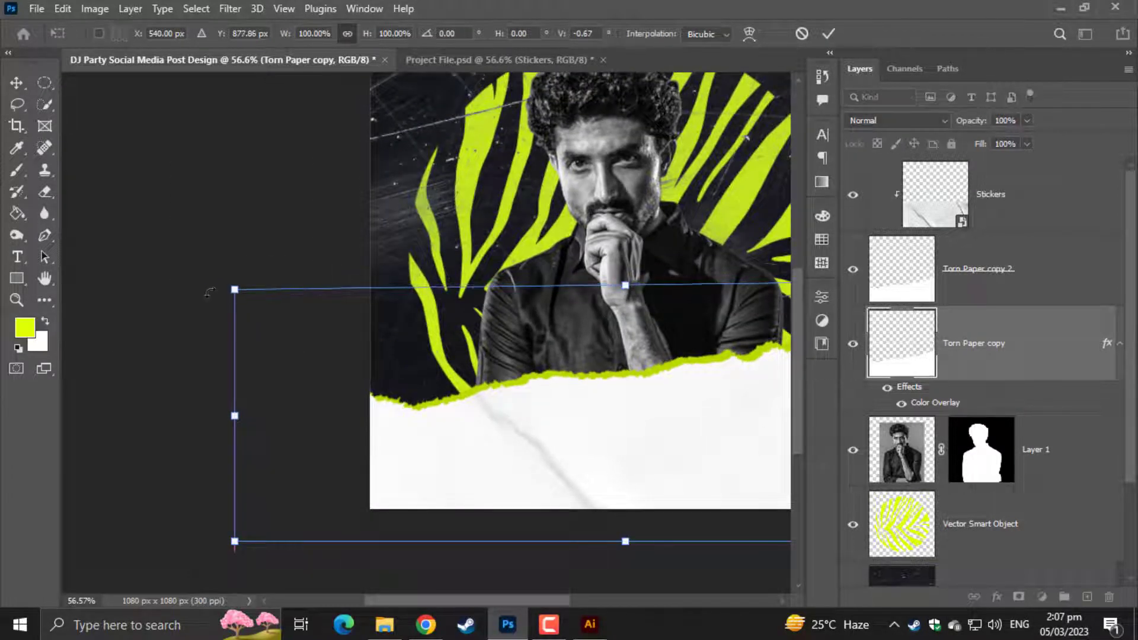
key(Return)
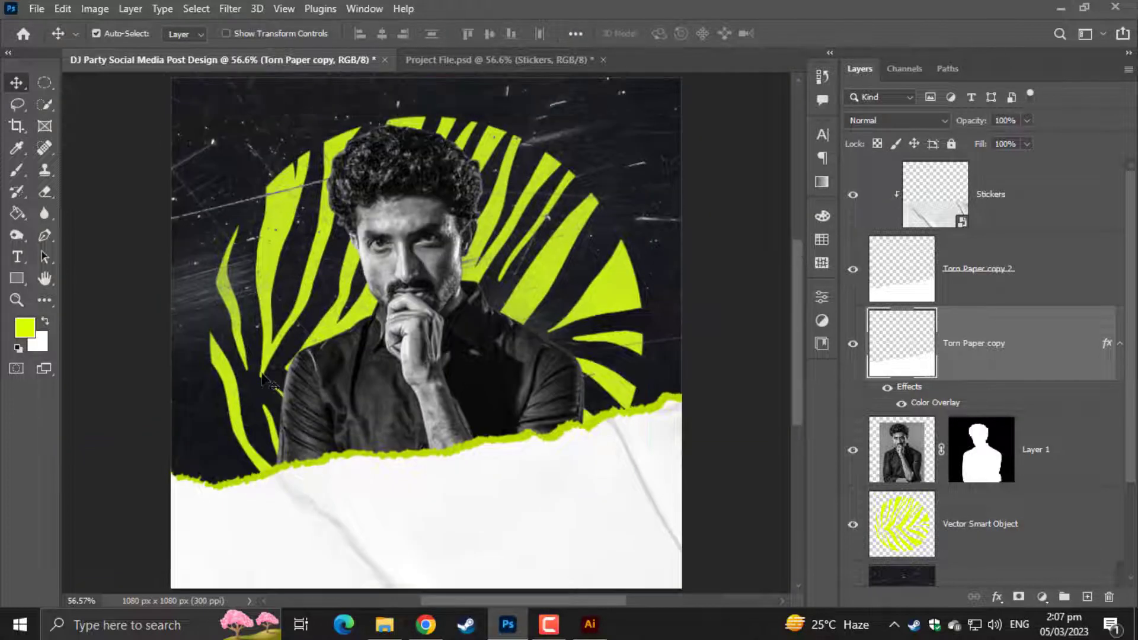
key(ctrl+minus)
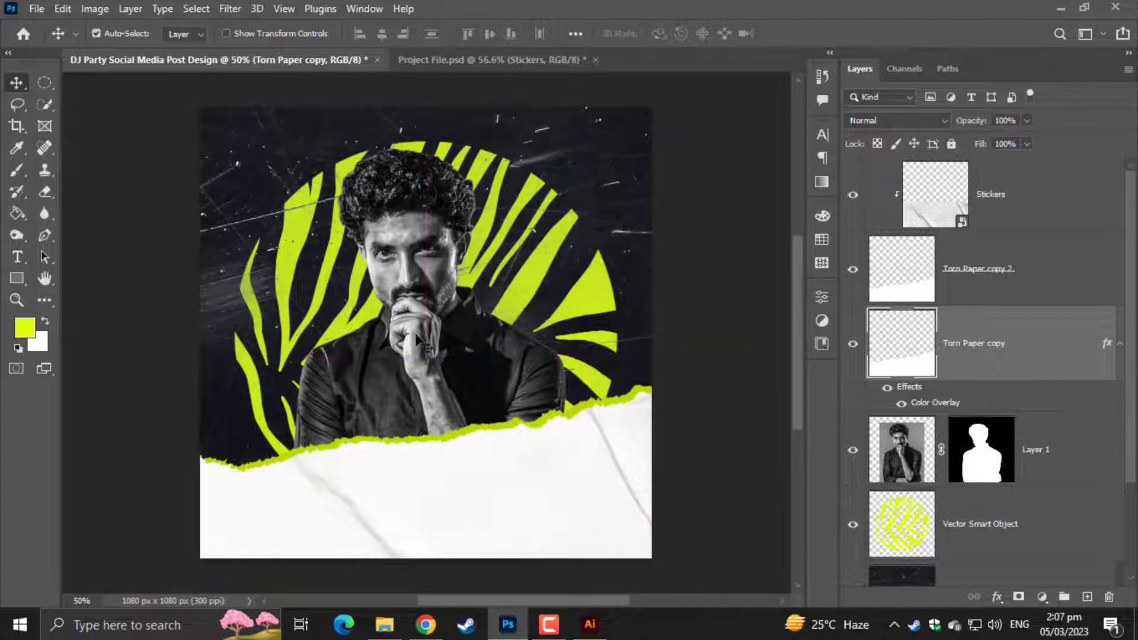
Add a text layer reading PARTY over the stripes beside the portrait
click(17, 257)
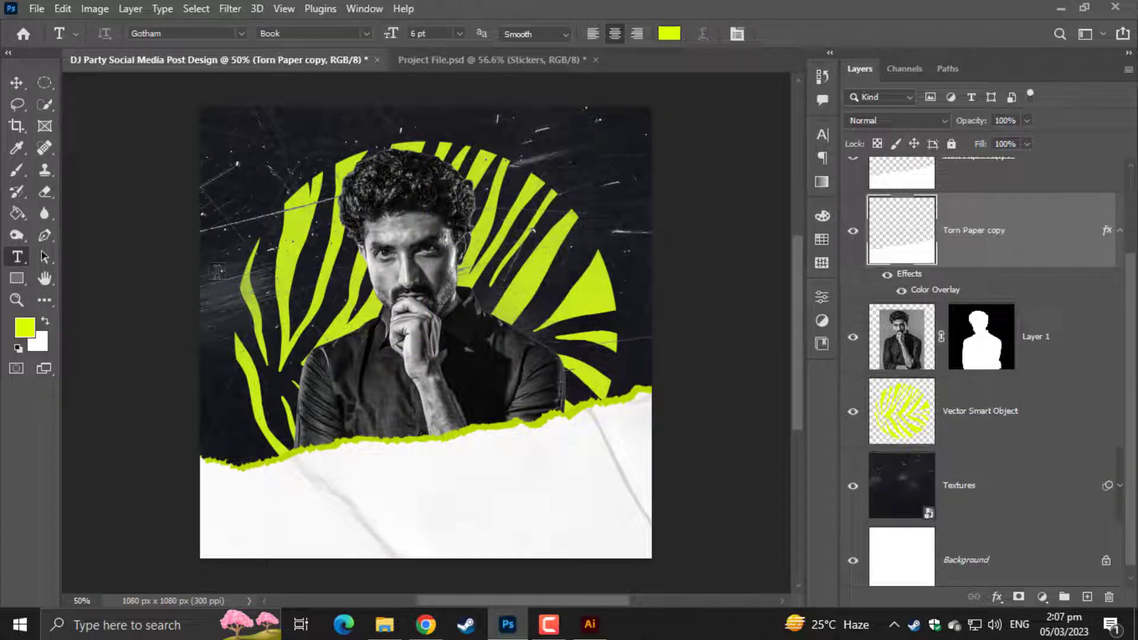
click(290, 311)
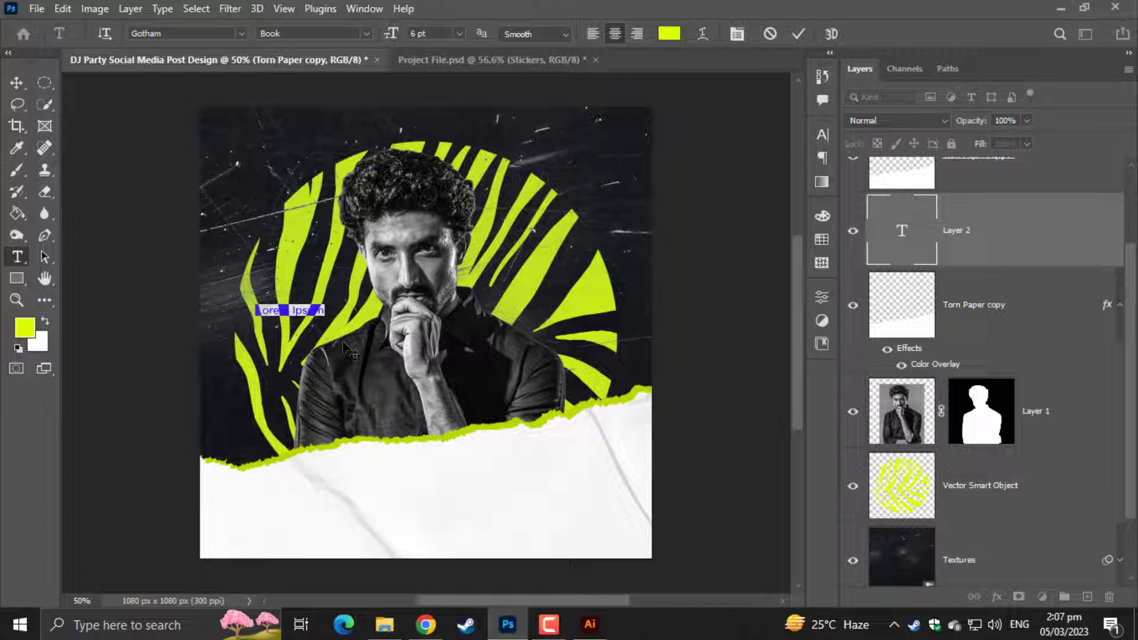
key(BackSpace)
text(PARTY)
Format the whole PARTY text in white #ffffff with the Gotham Black font
key(ctrl+a)
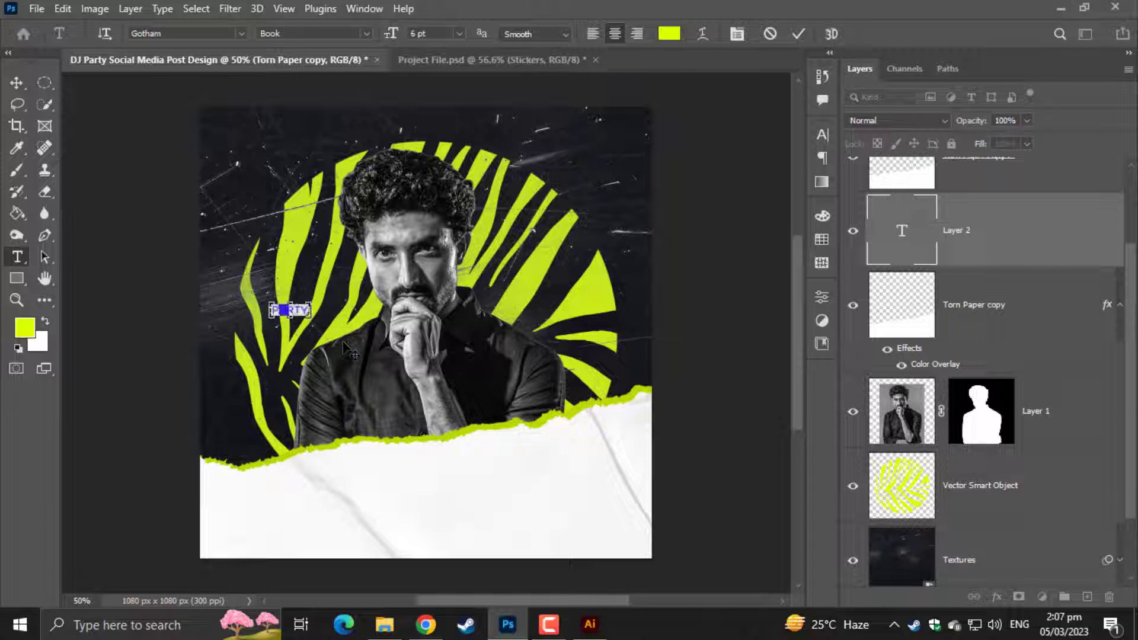
click(676, 38)
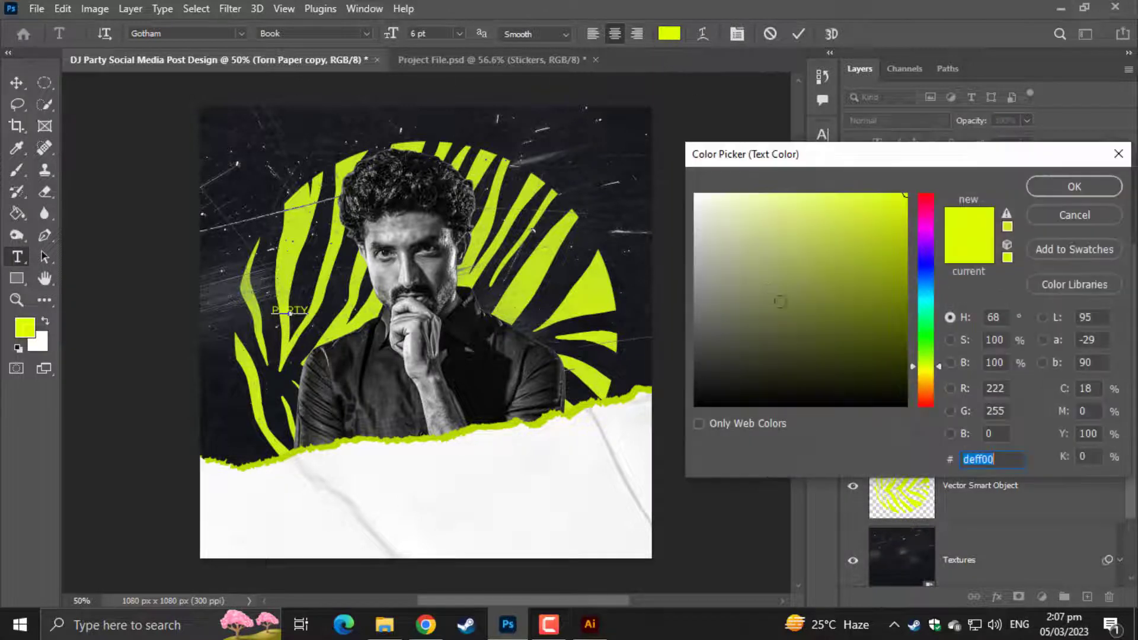
text(ffffff)
click(1070, 187)
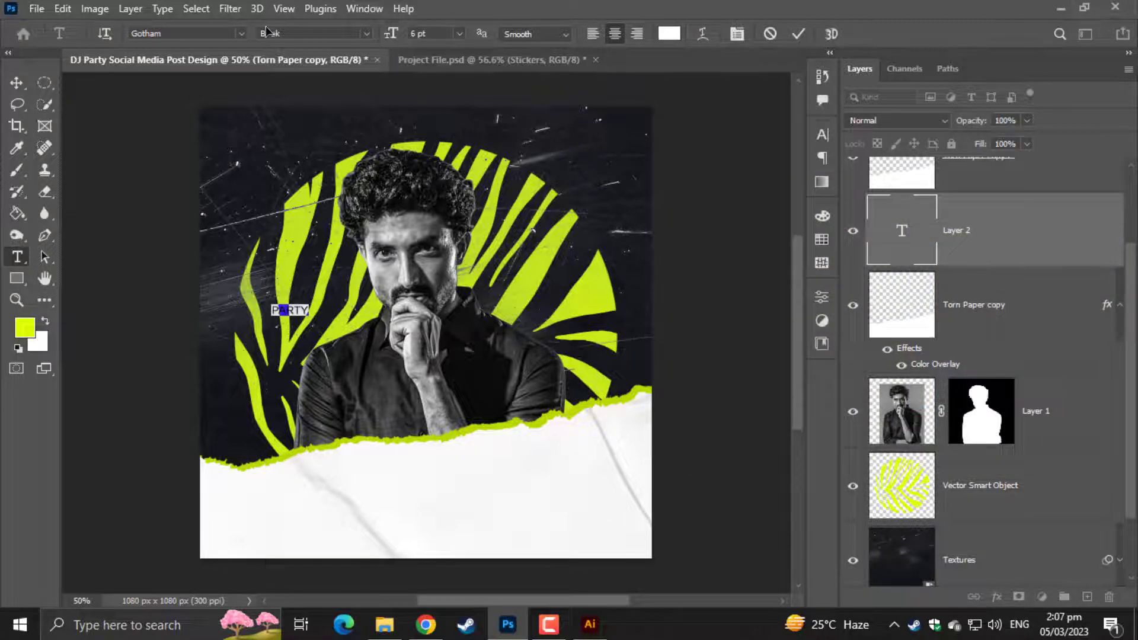
click(242, 34)
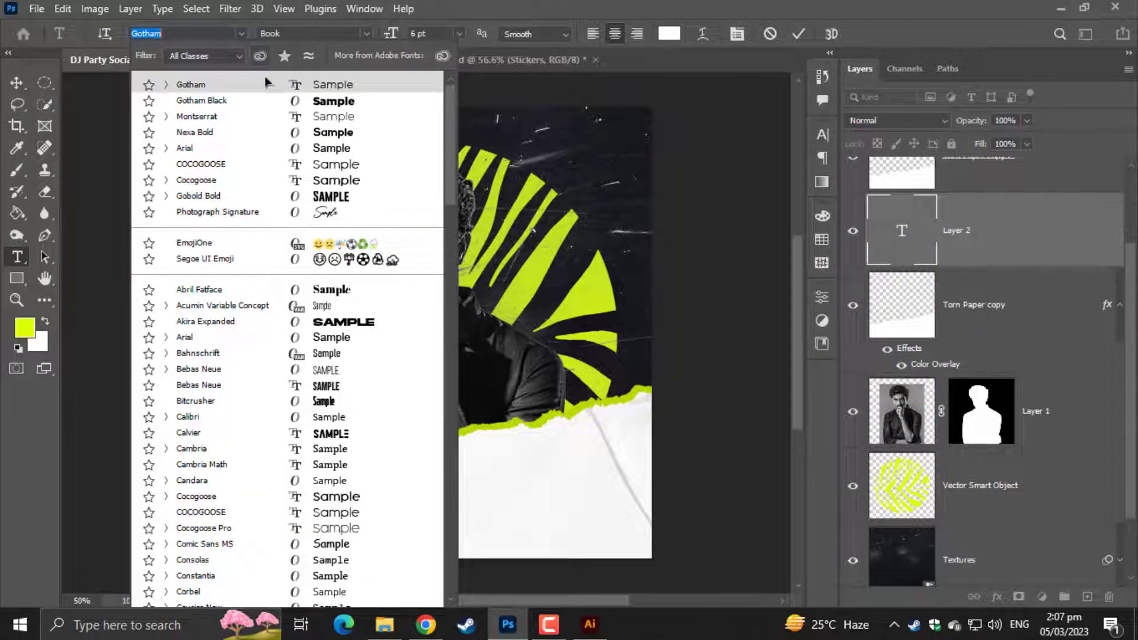
click(283, 102)
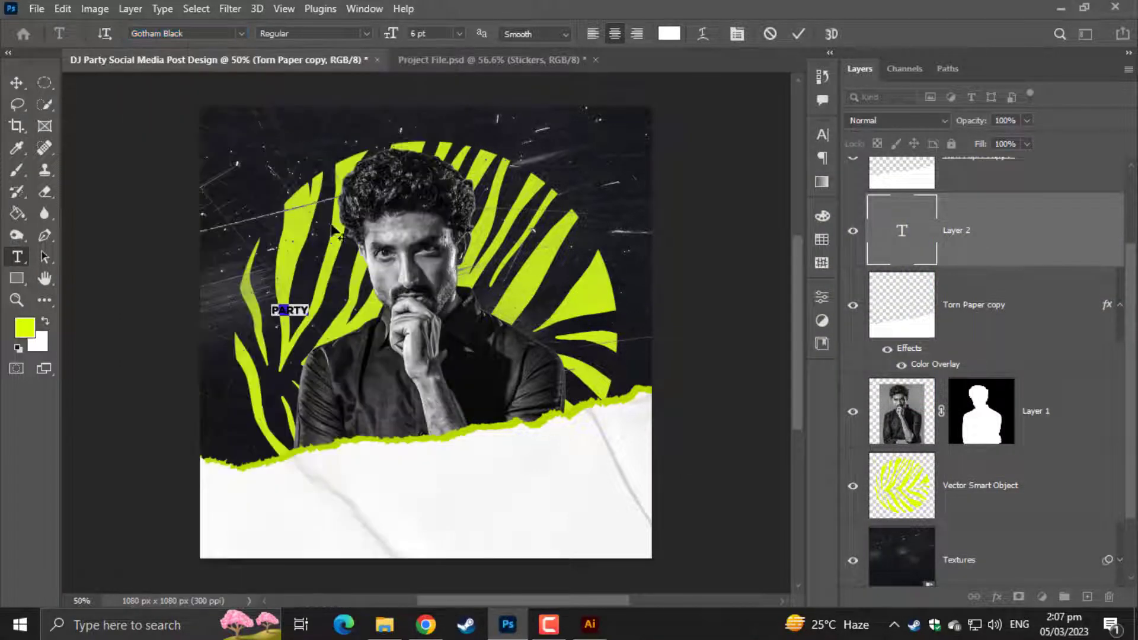
Scale the PARTY text up to about 48.35 pt so it spans across the man's chest
click(16, 82)
key(ctrl+t)
drag(312, 318, 568, 361)
key(Return)
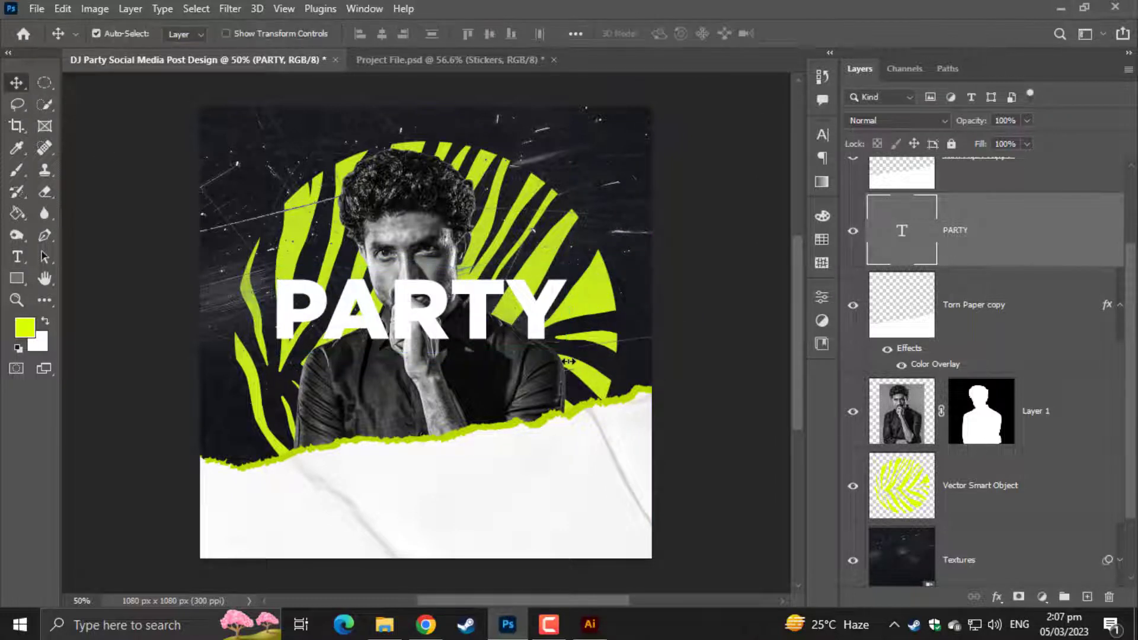
Tighten the tracking of the whole PARTY text to -20
click(17, 259)
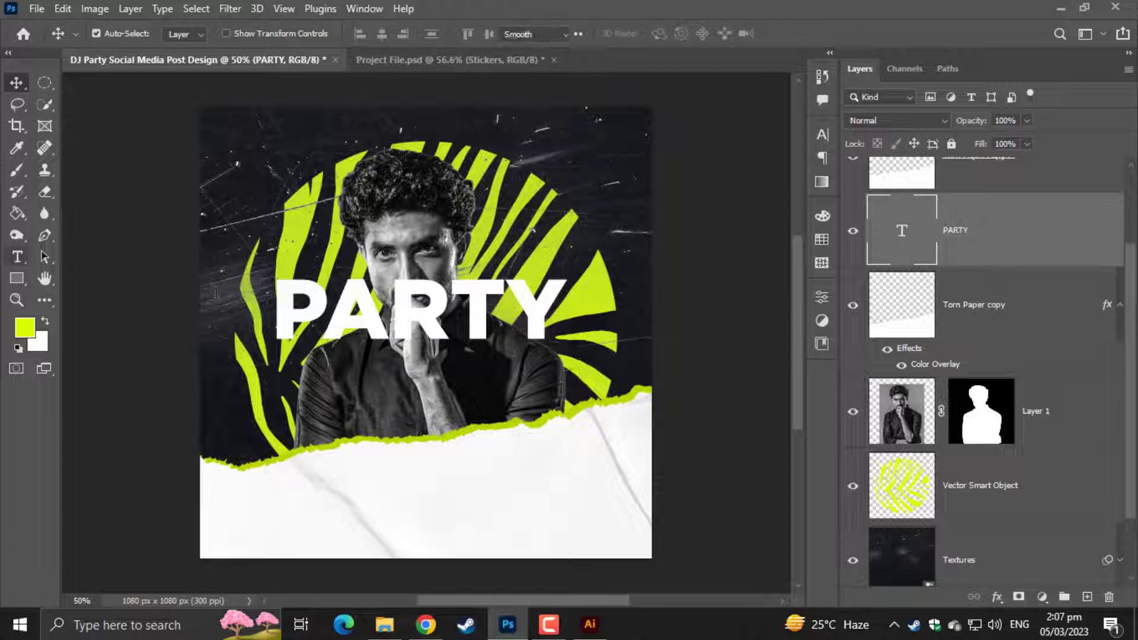
double_click(356, 311)
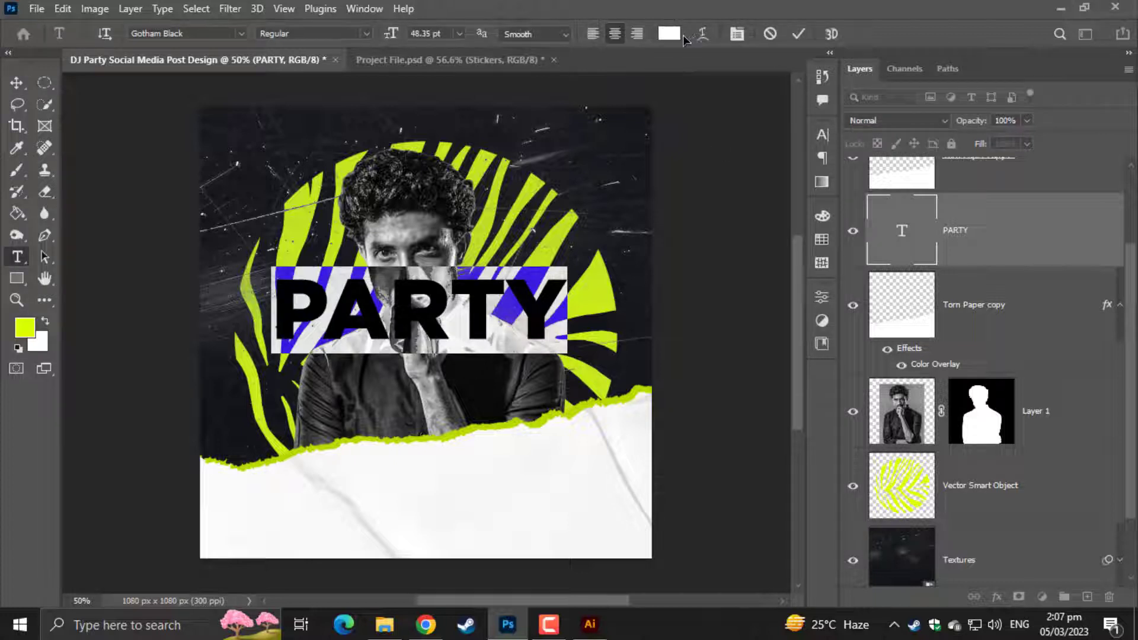
click(737, 34)
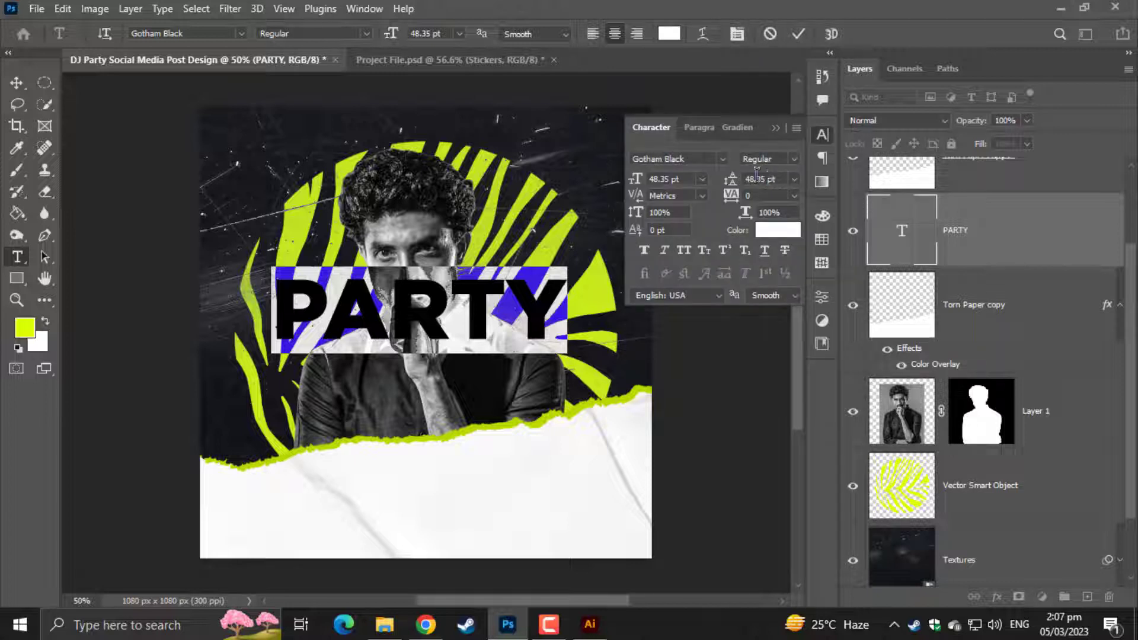
drag(734, 205, 729, 205)
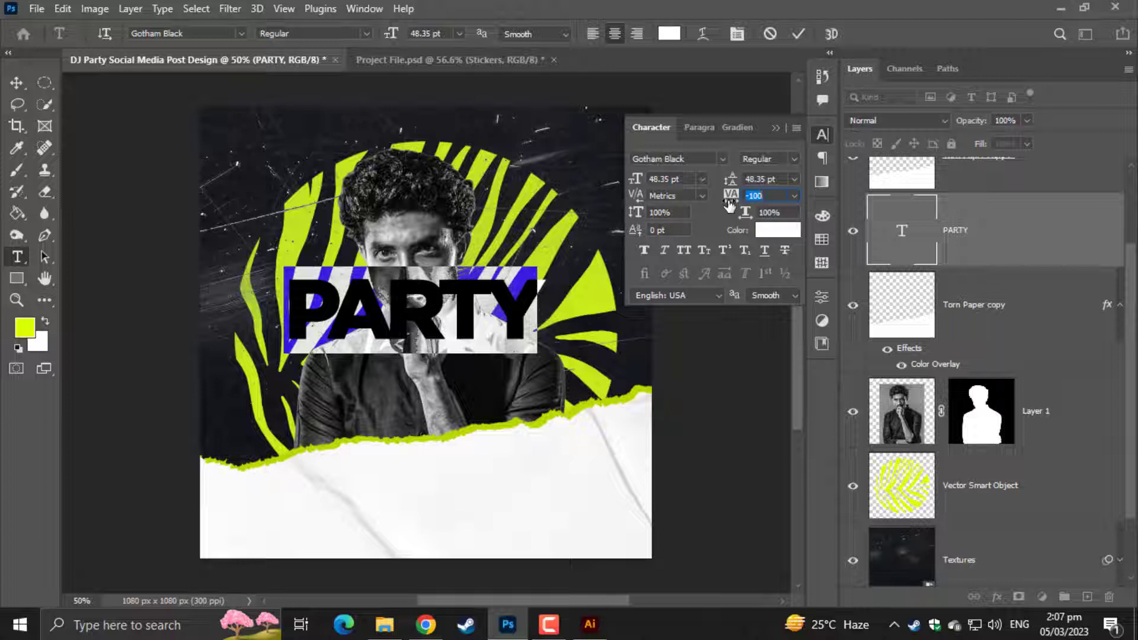
drag(730, 206, 733, 205)
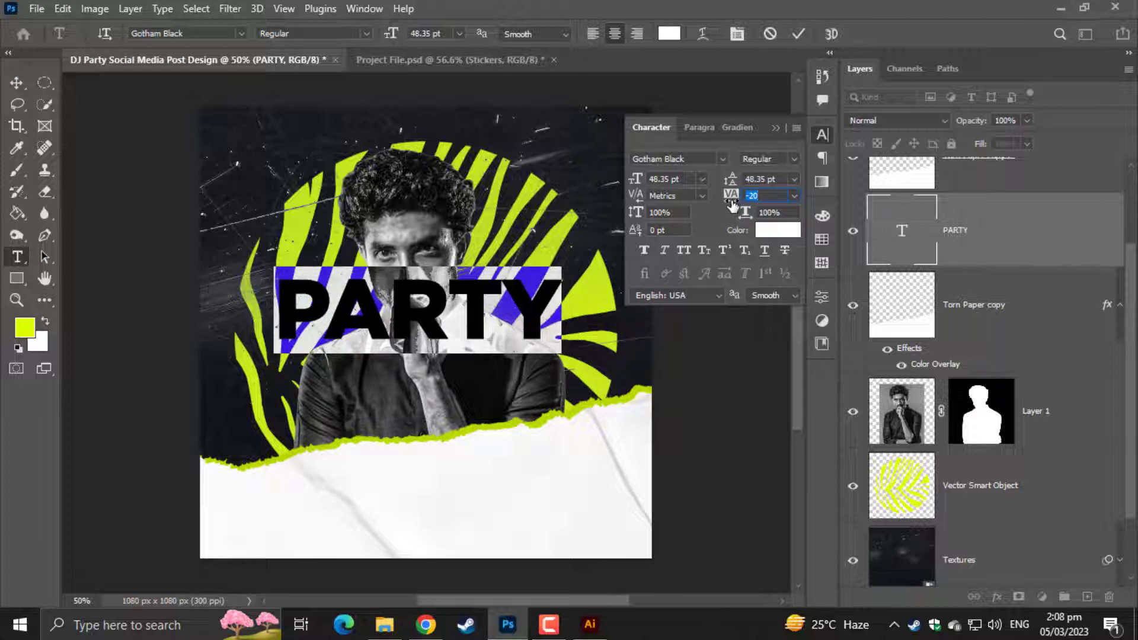
Set the tracking of the whole PARTY text to -60
click(327, 317)
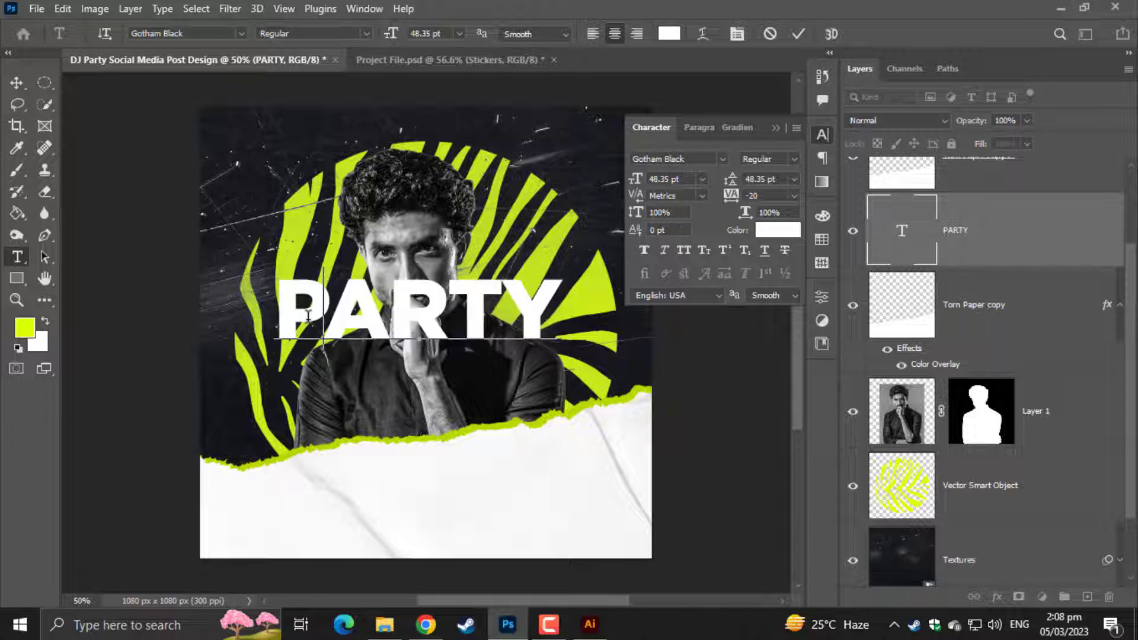
shift+click(287, 318)
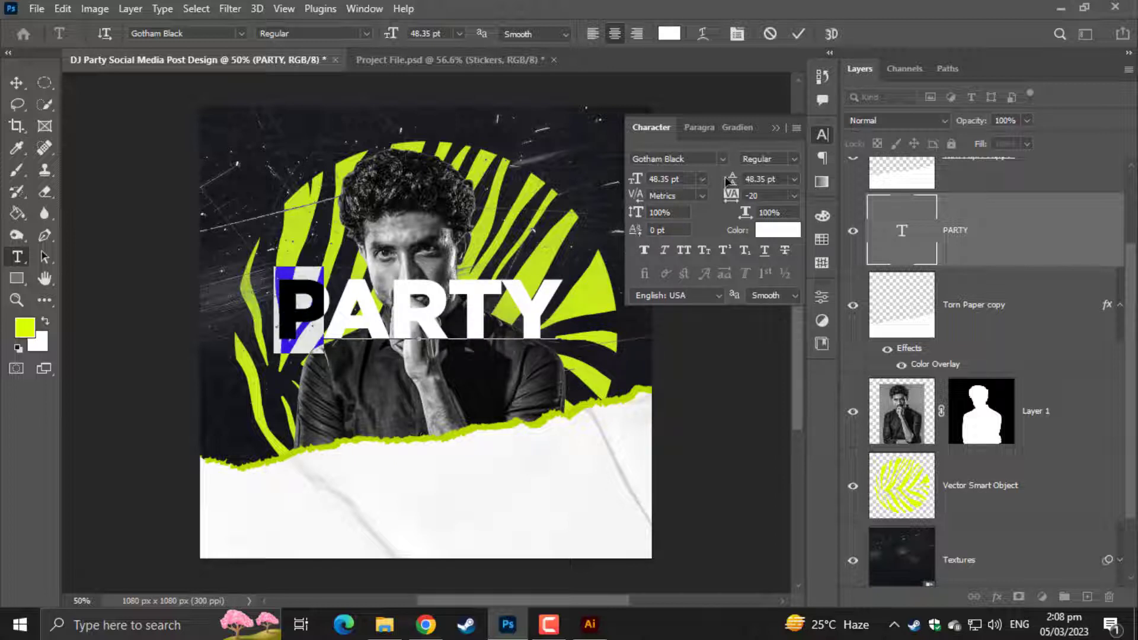
click(372, 309)
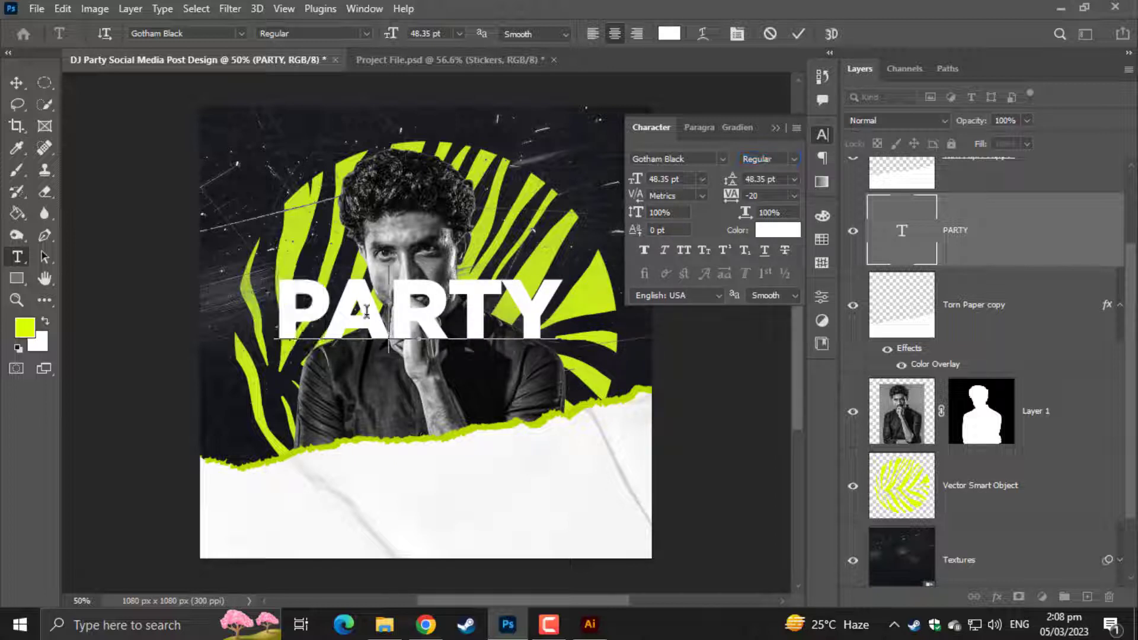
double_click(322, 325)
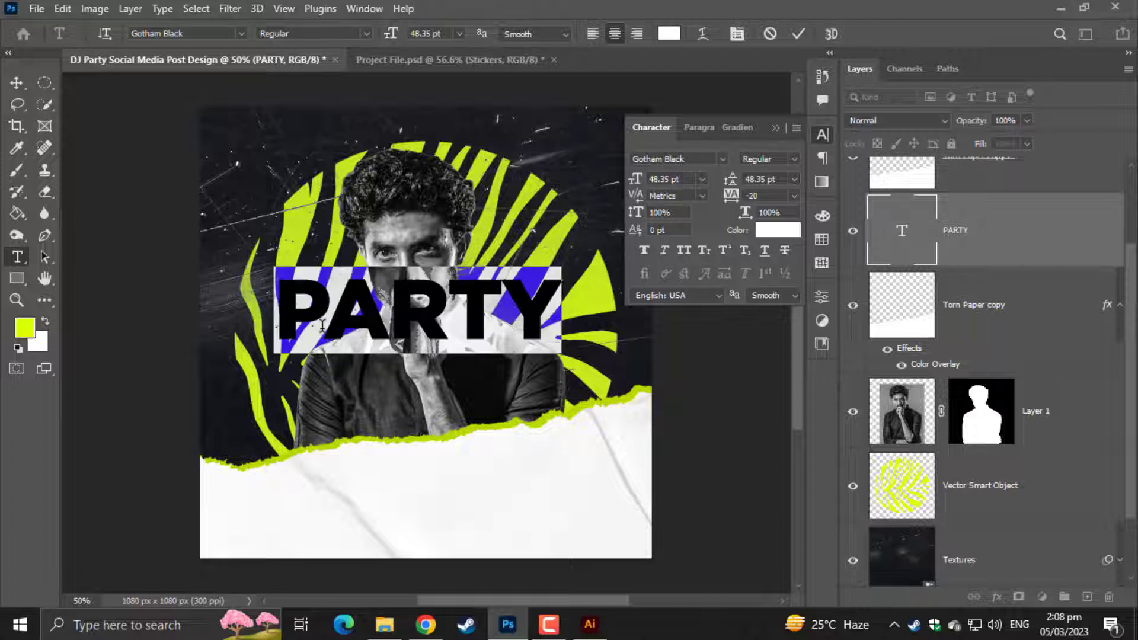
click(780, 179)
drag(733, 201, 731, 200)
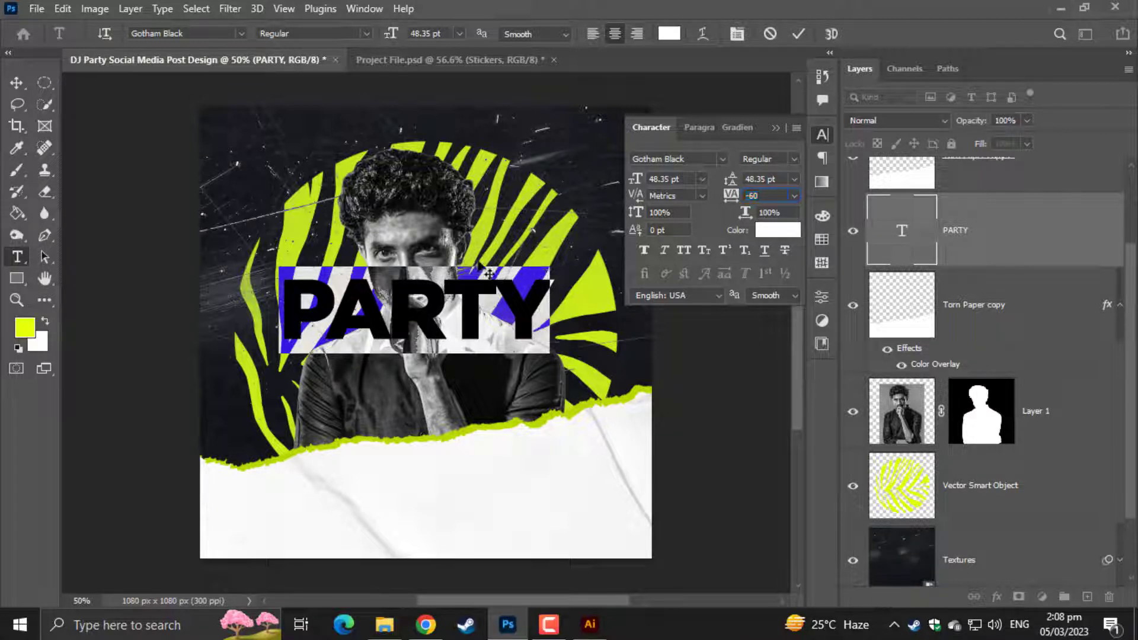
drag(733, 194, 733, 194)
click(774, 128)
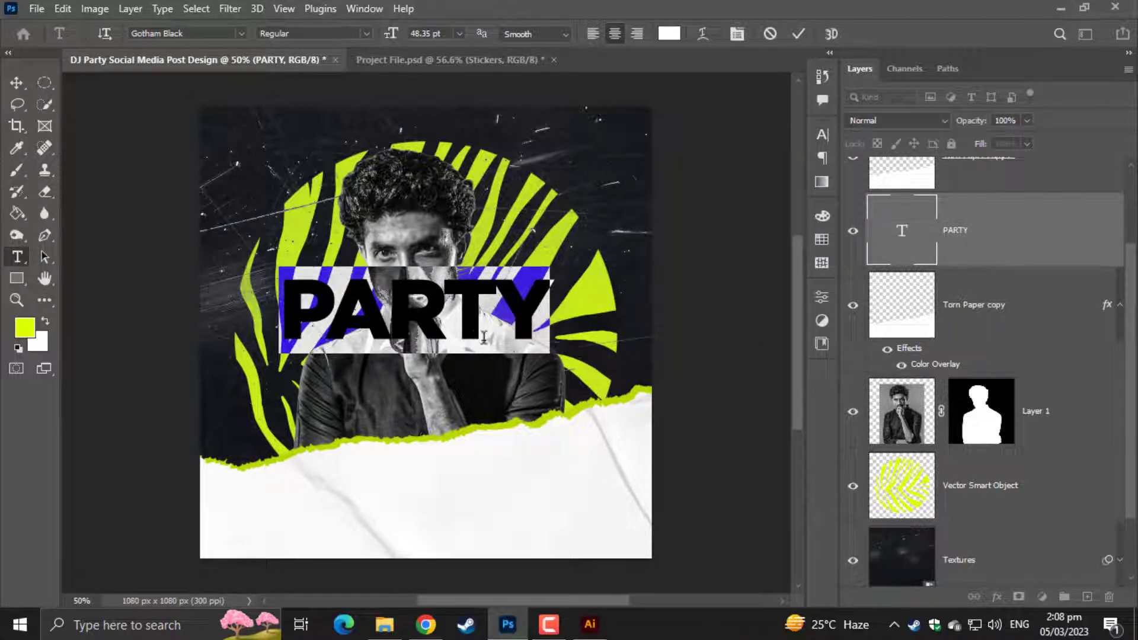
Move the PARTY text layer to the top of the layer stack, above the Stickers texture
click(17, 82)
right_click(1006, 231)
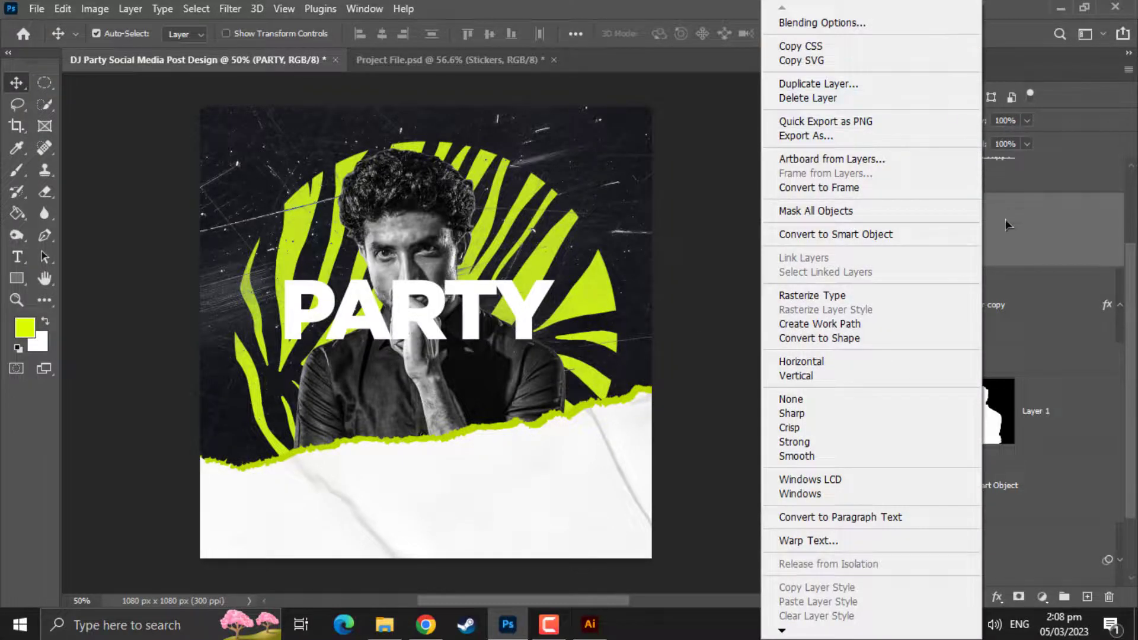
click(1012, 239)
scroll(1012, 239, up, 3)
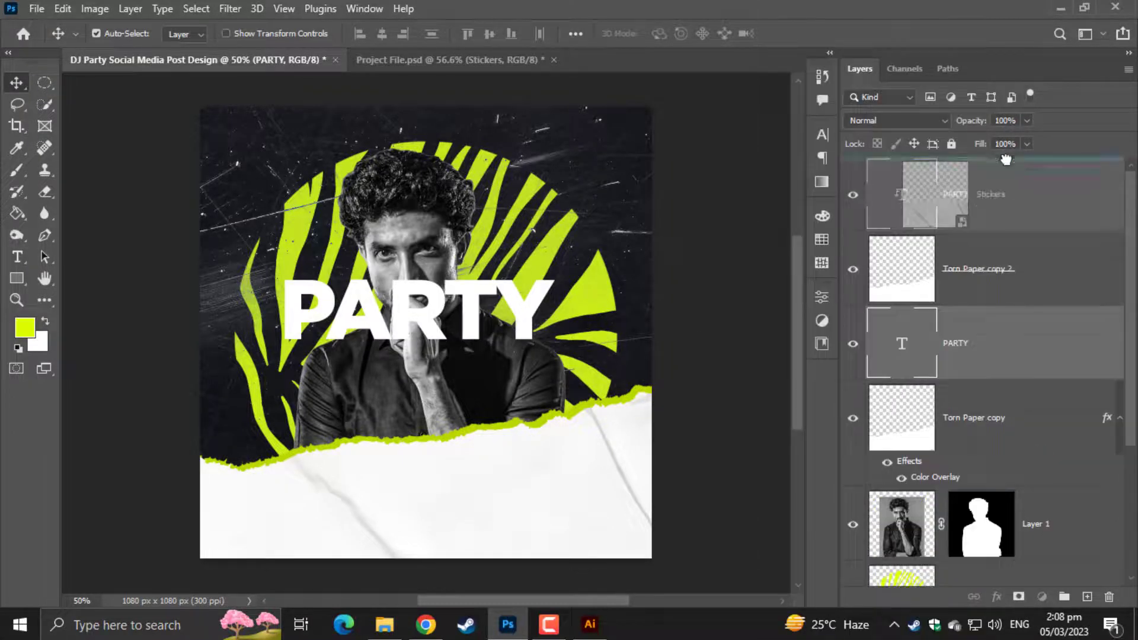
drag(986, 179, 987, 178)
Add a Stroke to the PARTY text with a 1 px size, Inside position and solid white Color fill
right_click(996, 215)
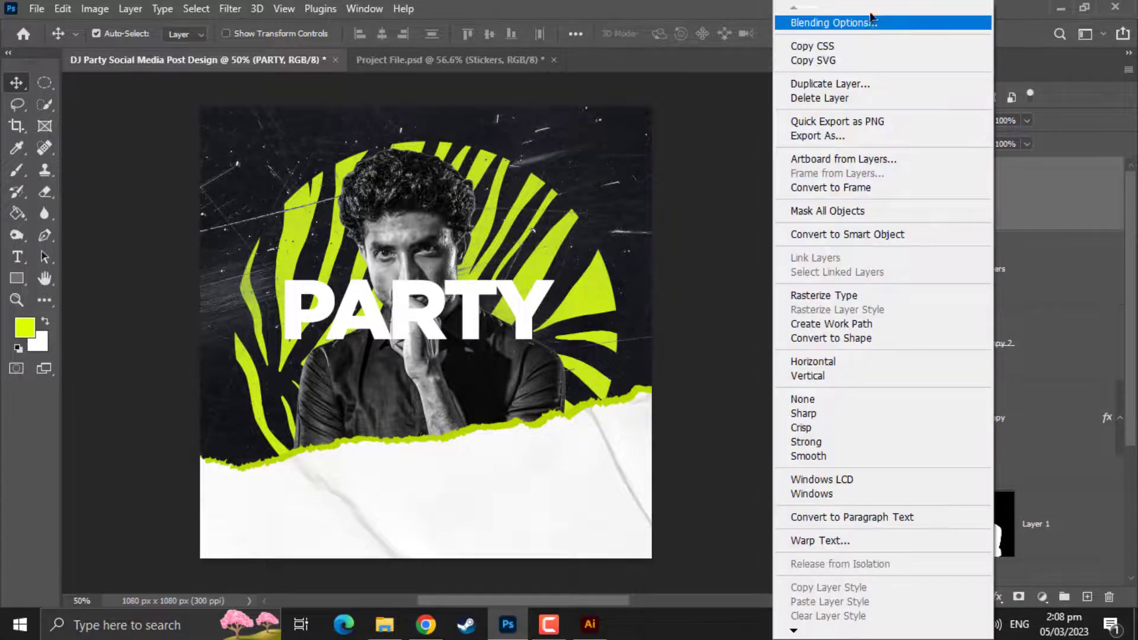
click(870, 23)
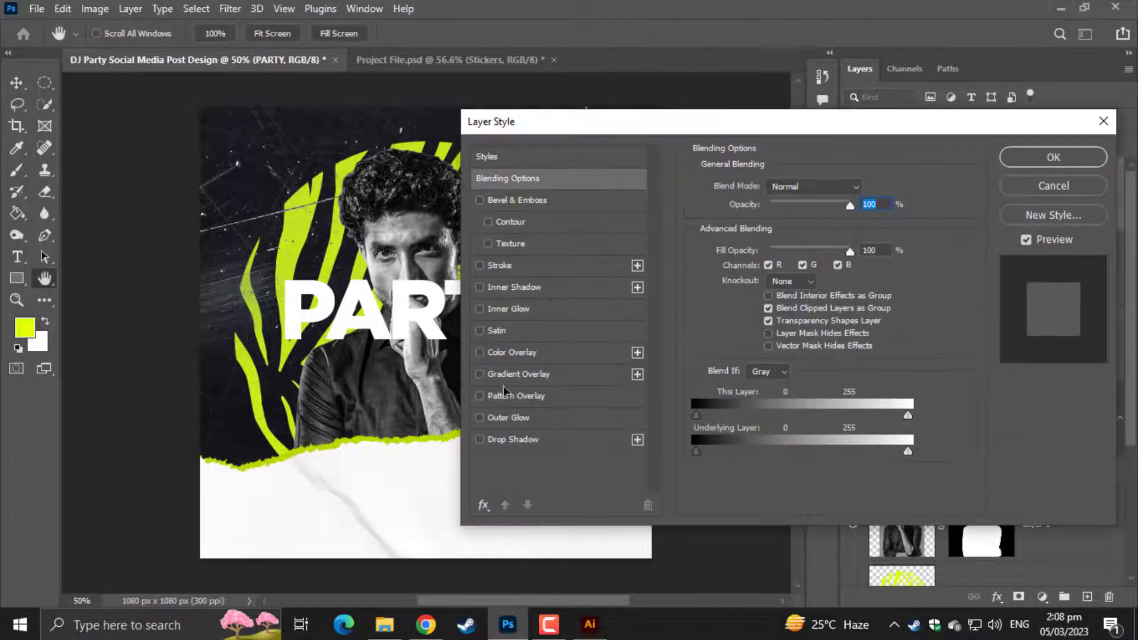
click(500, 266)
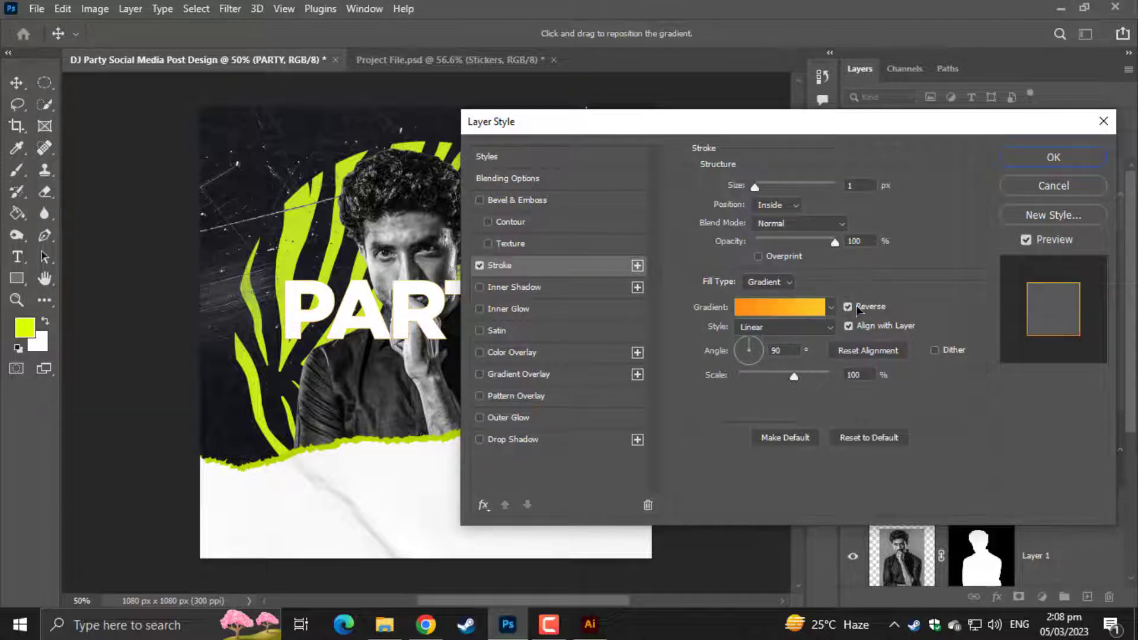
click(770, 282)
click(771, 282)
click(771, 282)
click(773, 297)
click(743, 309)
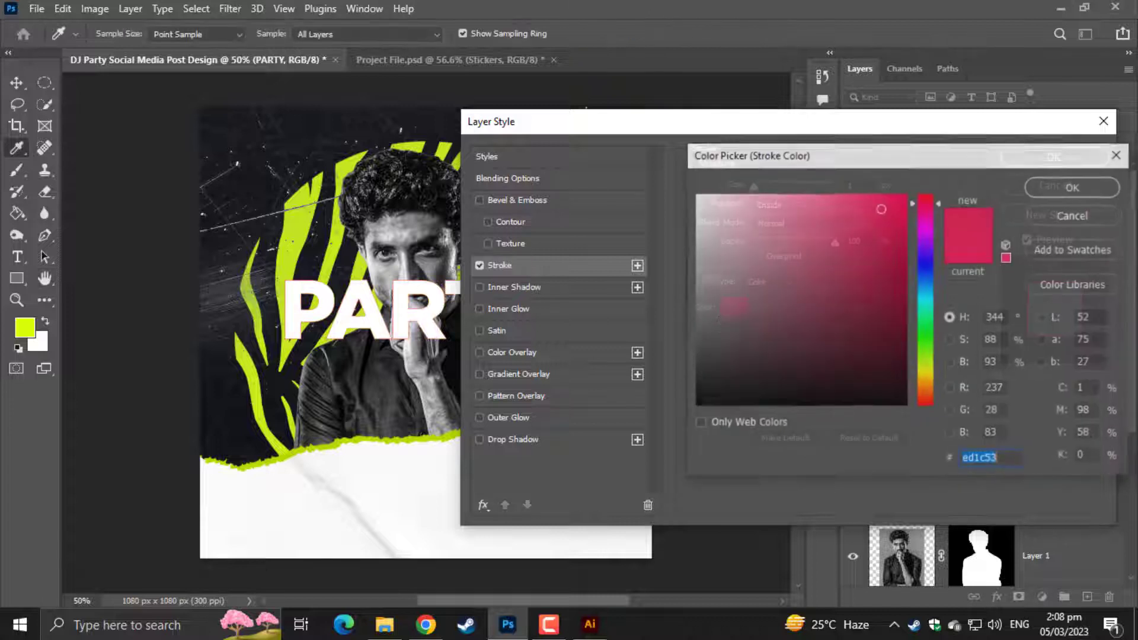
click(696, 195)
click(1075, 187)
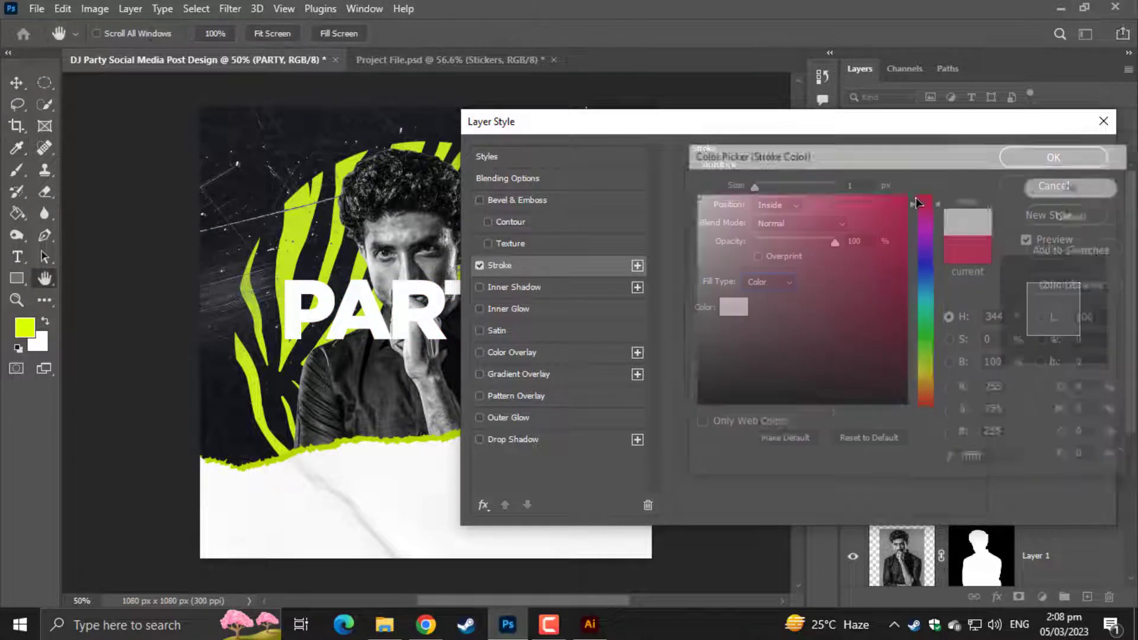
Try a smooth Inner Bevel on the PARTY text and switch the Bevel & Emboss effect off again
click(517, 201)
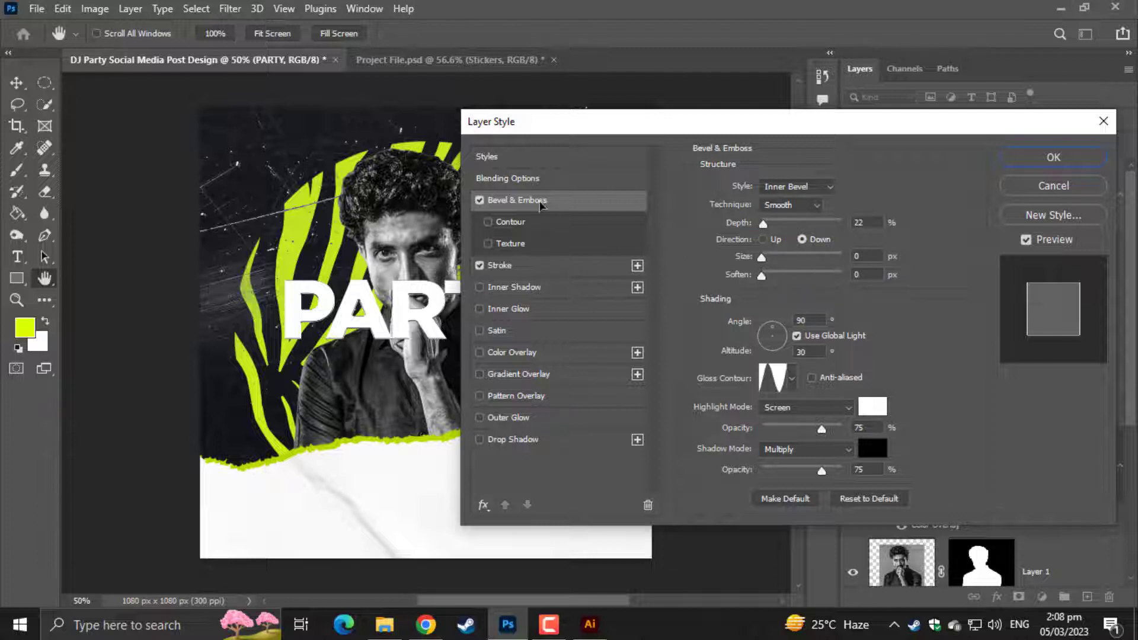
click(515, 265)
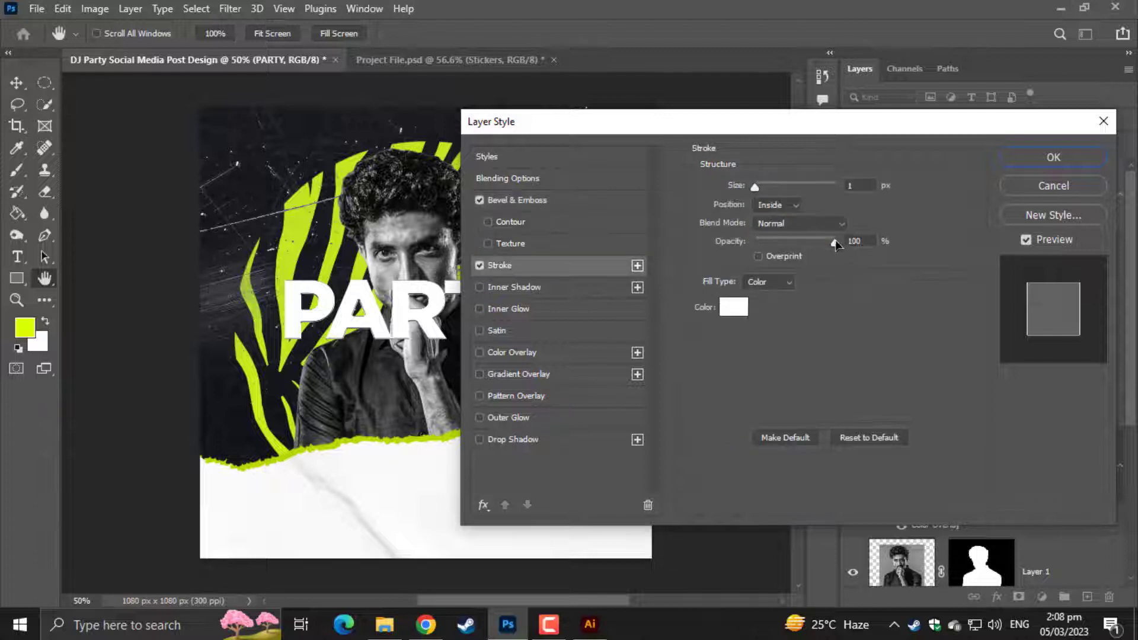
drag(836, 244, 913, 254)
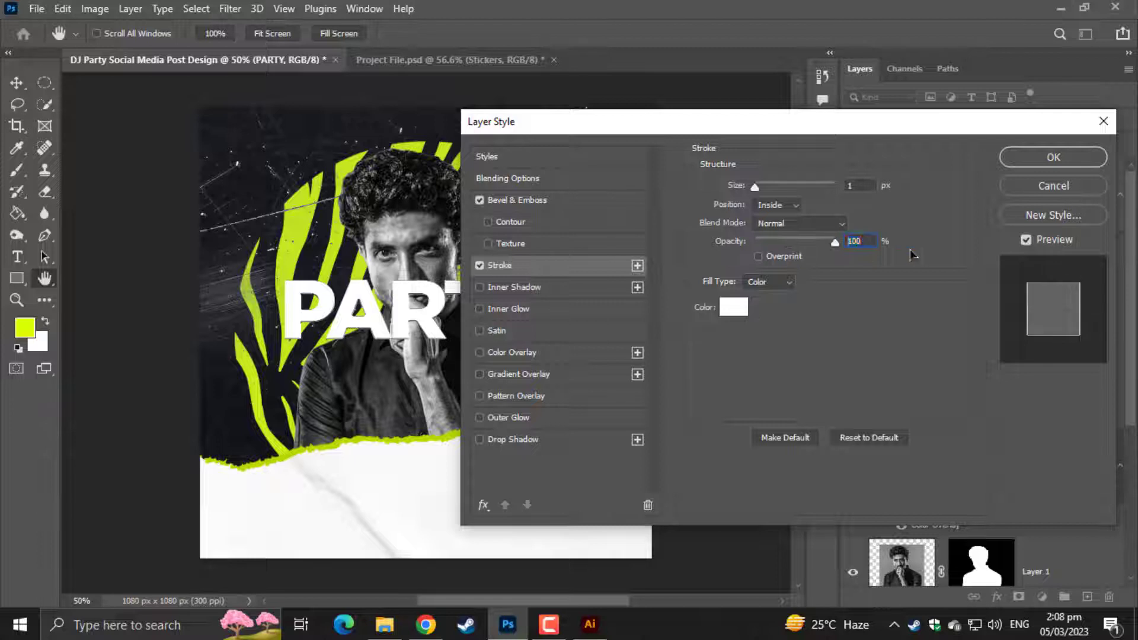
click(522, 201)
click(480, 200)
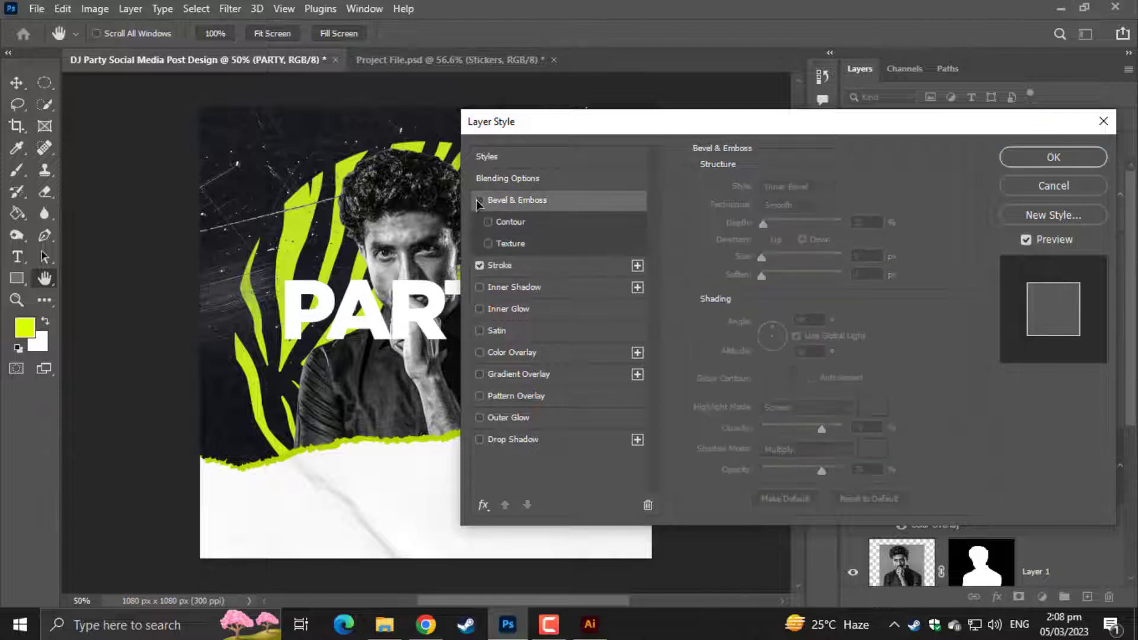
Set the PARTY text's layer opacity to 100% and its fill opacity to 0% in the Blending Options
click(541, 202)
click(479, 200)
click(509, 178)
drag(809, 207, 854, 206)
drag(804, 254, 768, 252)
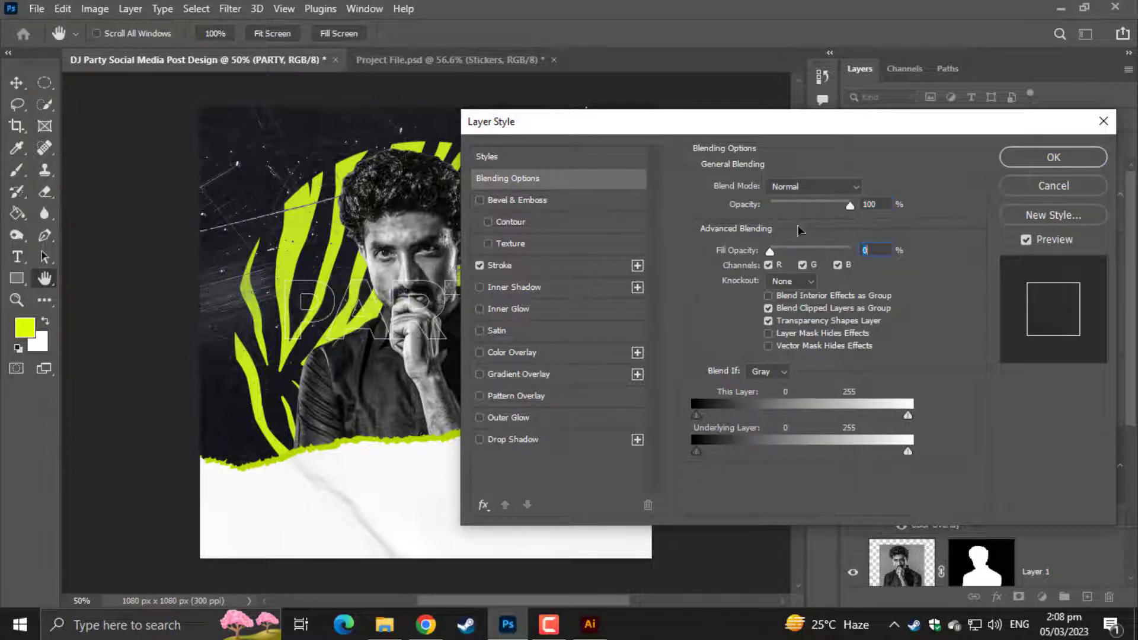
Set the PARTY text's stroke to 6 px with Outside position and apply the layer style
click(516, 267)
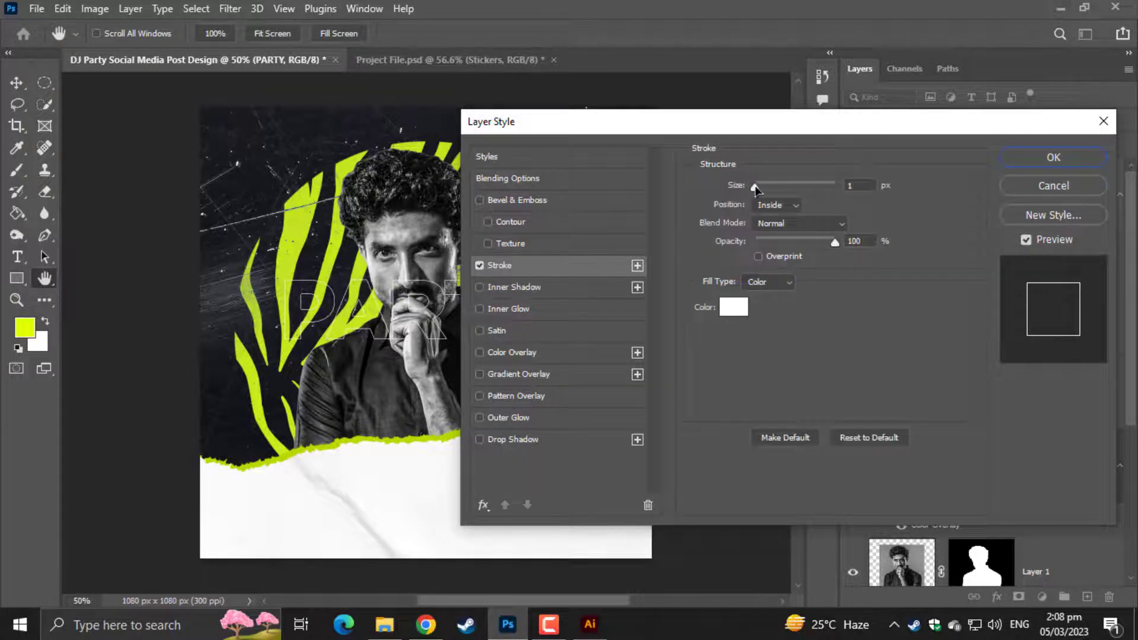
drag(756, 189, 763, 191)
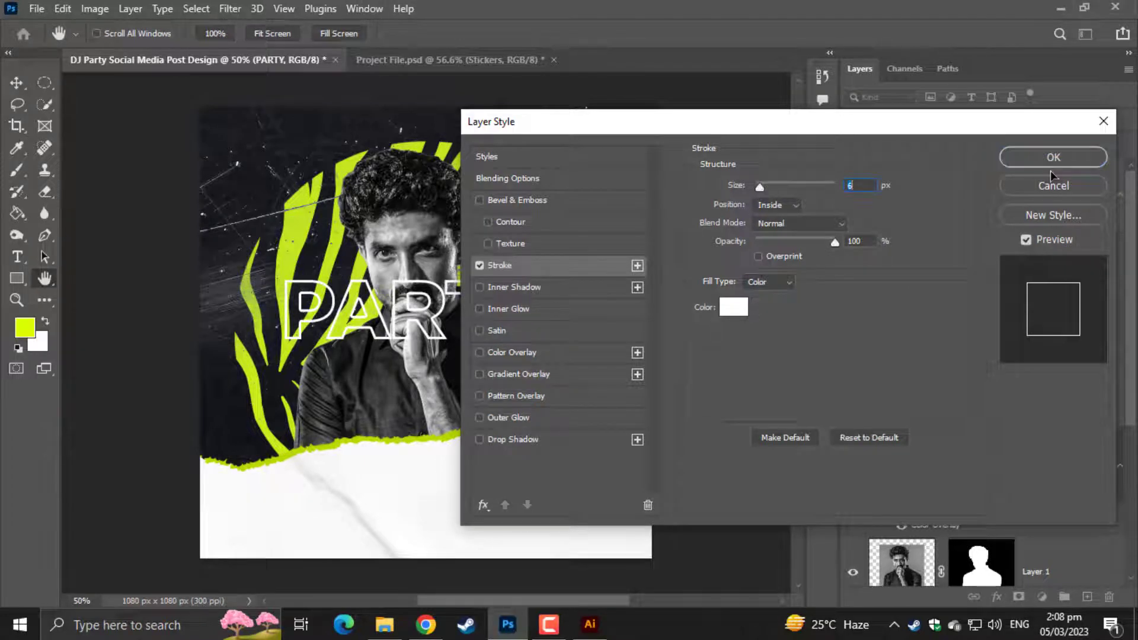
click(777, 205)
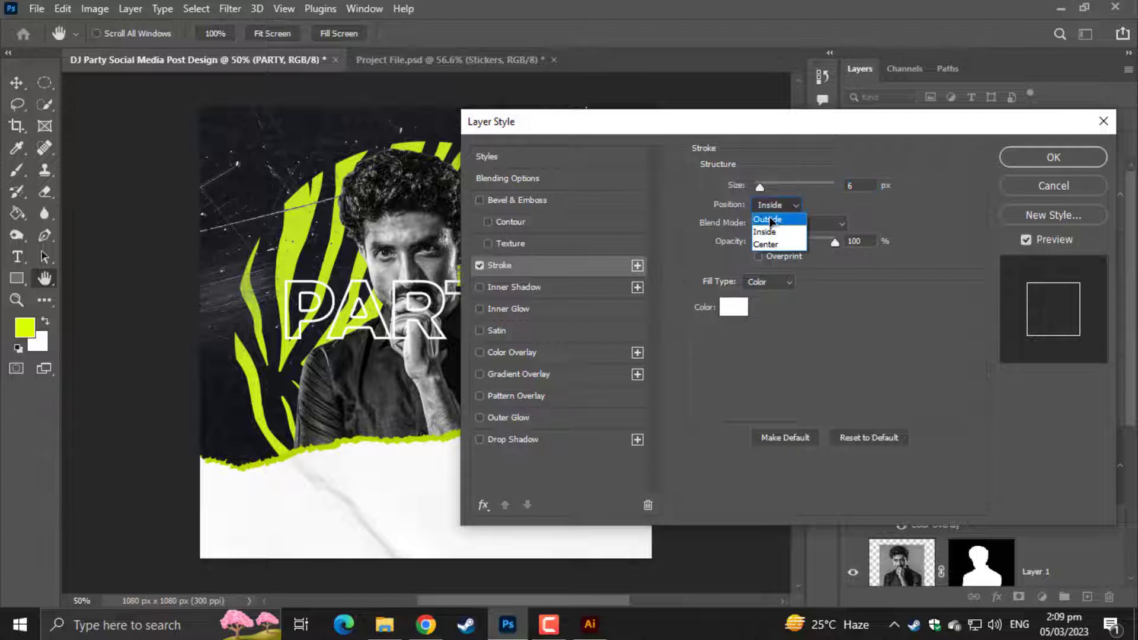
click(771, 221)
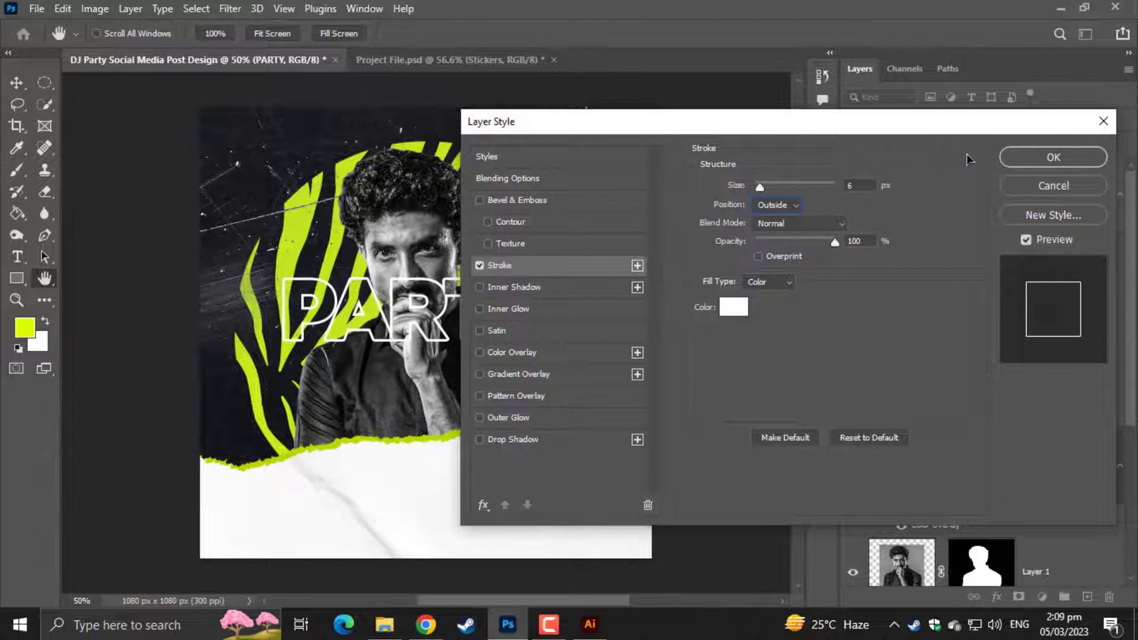
click(1038, 159)
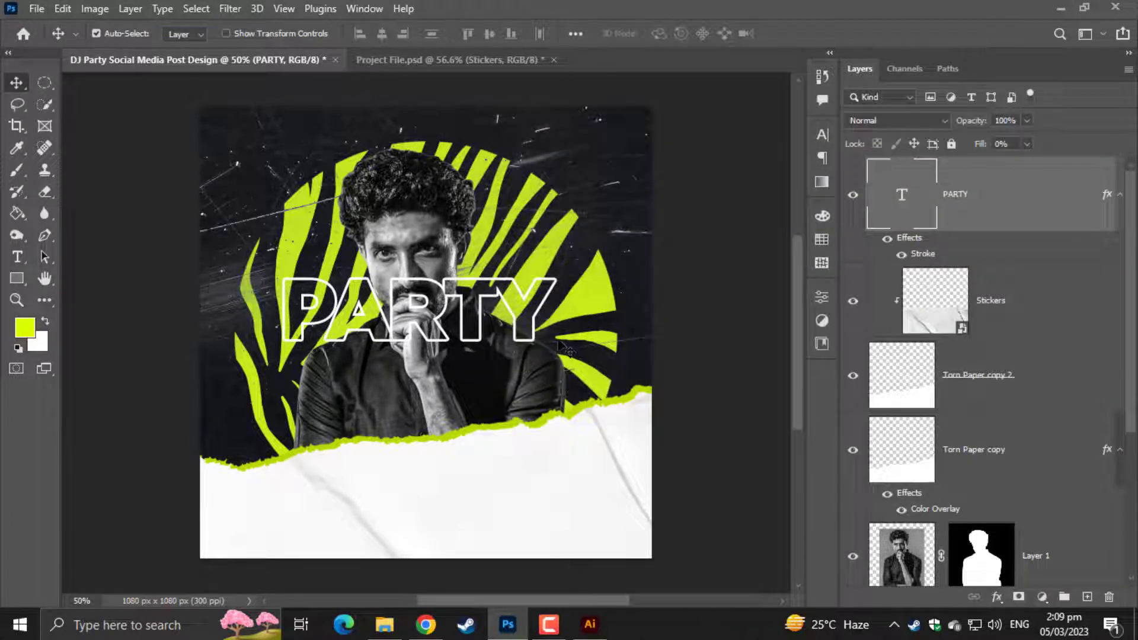
Transform the PARTY text to be larger, slanted upward to the right and placed lower over the man's chest
key(ctrl+t)
drag(553, 314, 574, 373)
key(Return)
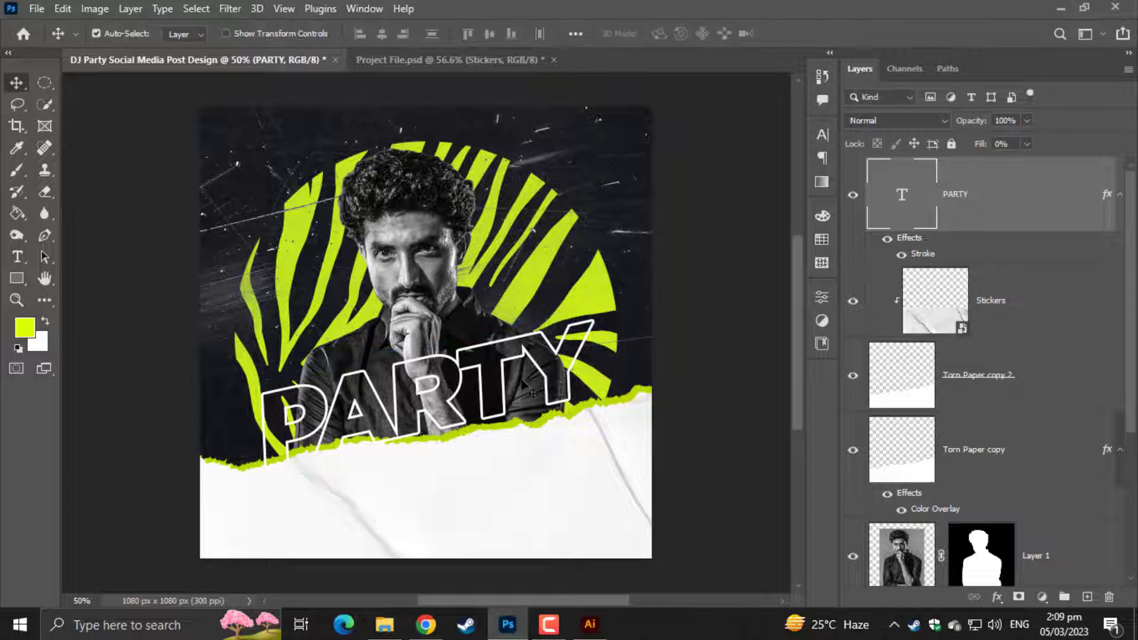
Move the Stickers, Torn Paper copy 2 and Torn Paper copy layers together slightly lower on the canvas
click(993, 380)
click(992, 314)
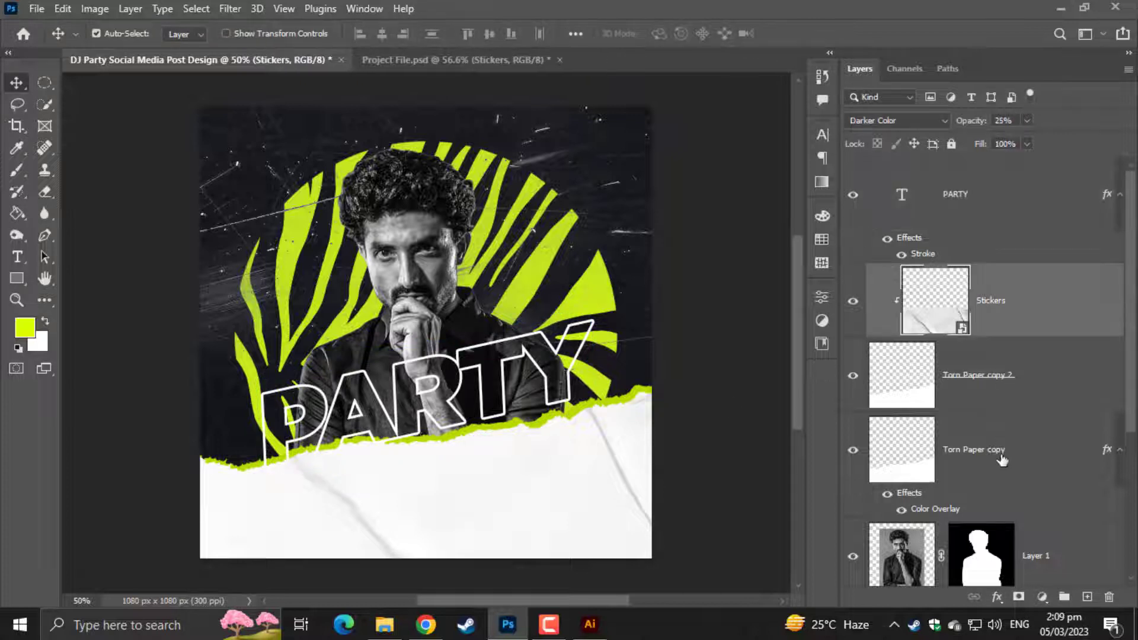
shift+click(999, 463)
key(ctrl+t)
mouse_move(481, 478)
mouse_down()
mouse_move(482, 507)
mouse_move(492, 497)
mouse_up()
key(Return)
key(ctrl+0)
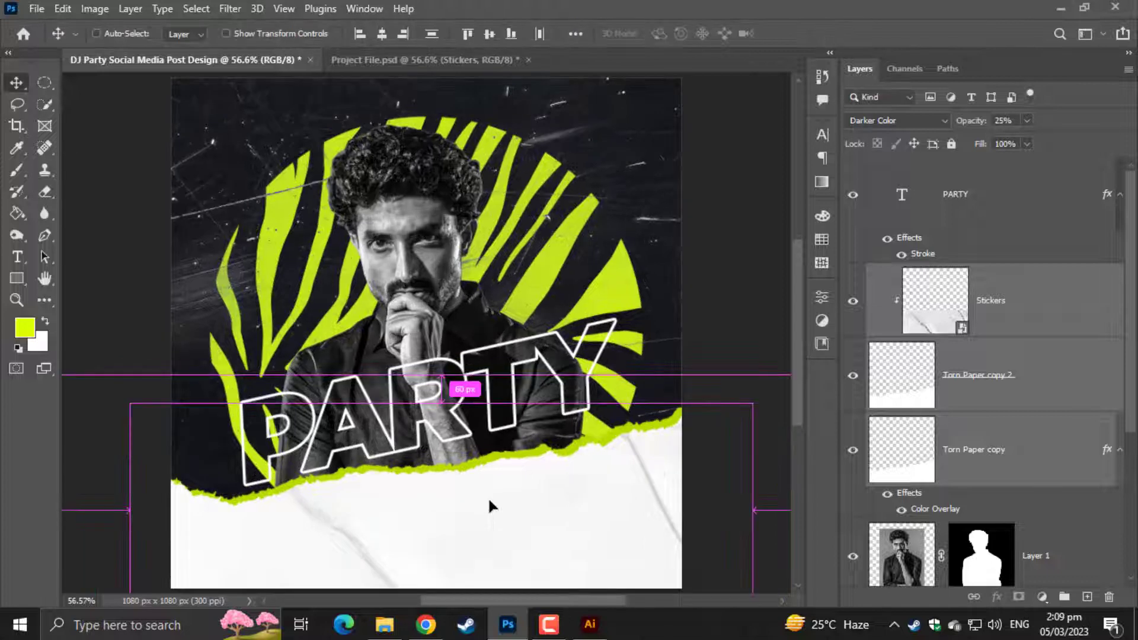
Skew the PARTY text vertically by about 4° to match the torn paper's slope and move it slightly up
click(968, 207)
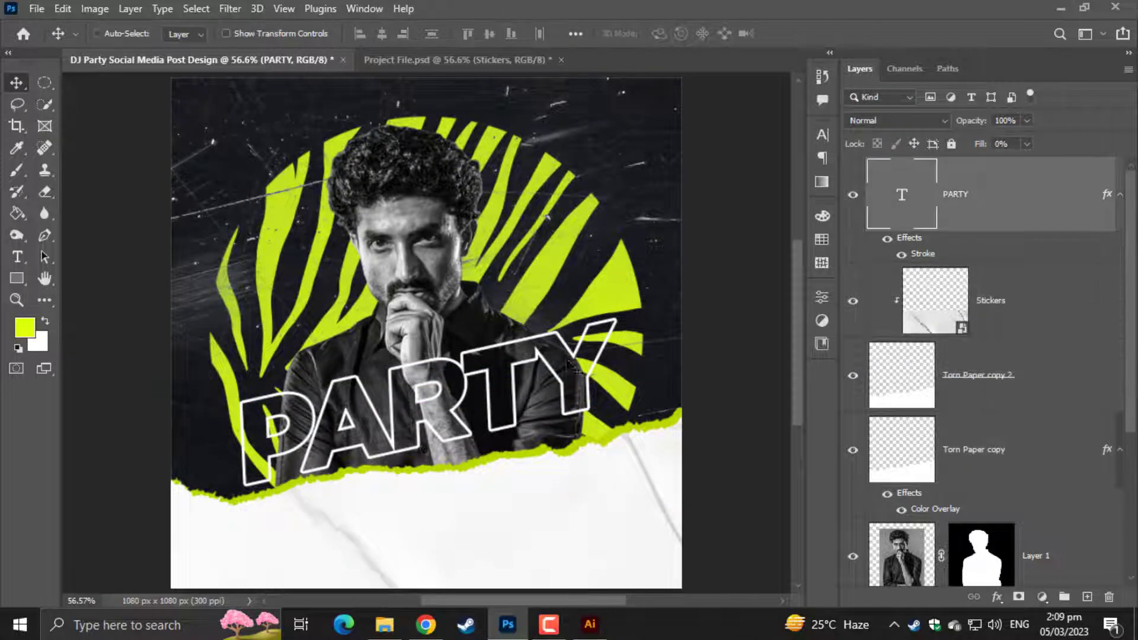
key(ctrl+t)
drag(629, 405, 641, 433)
drag(486, 433, 486, 419)
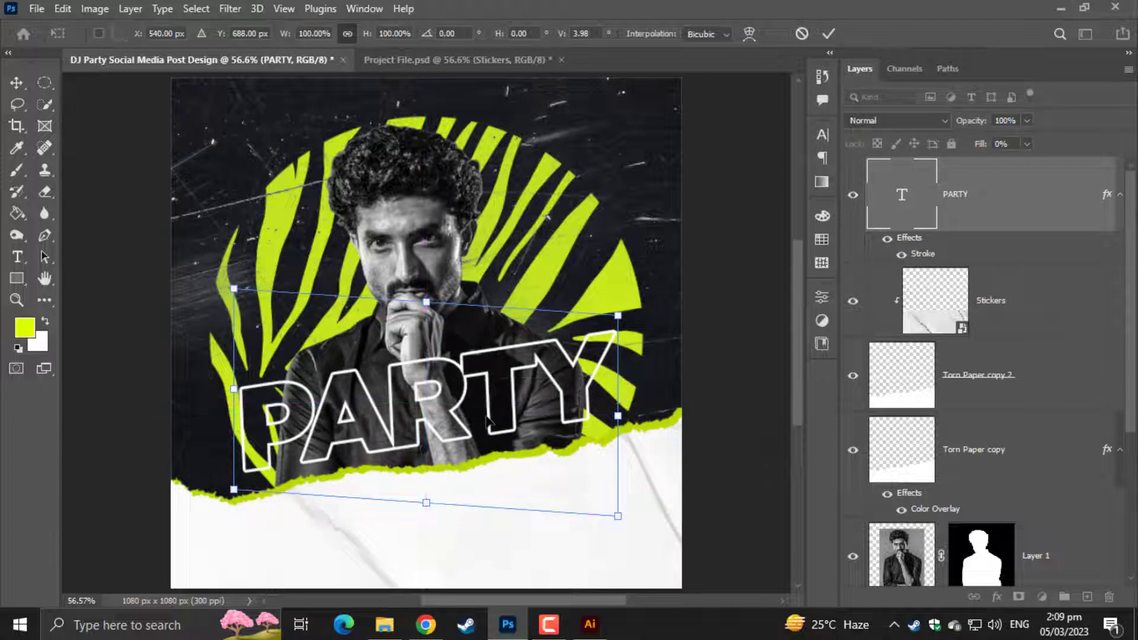
key(Return)
key(ctrl+plus)
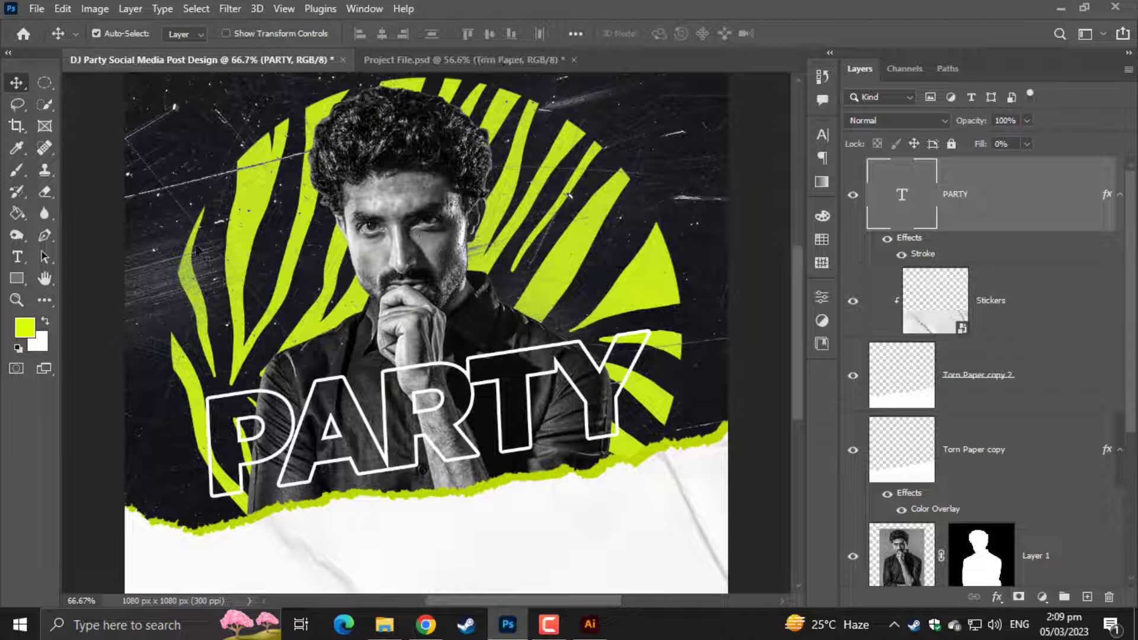
click(17, 256)
click(317, 361)
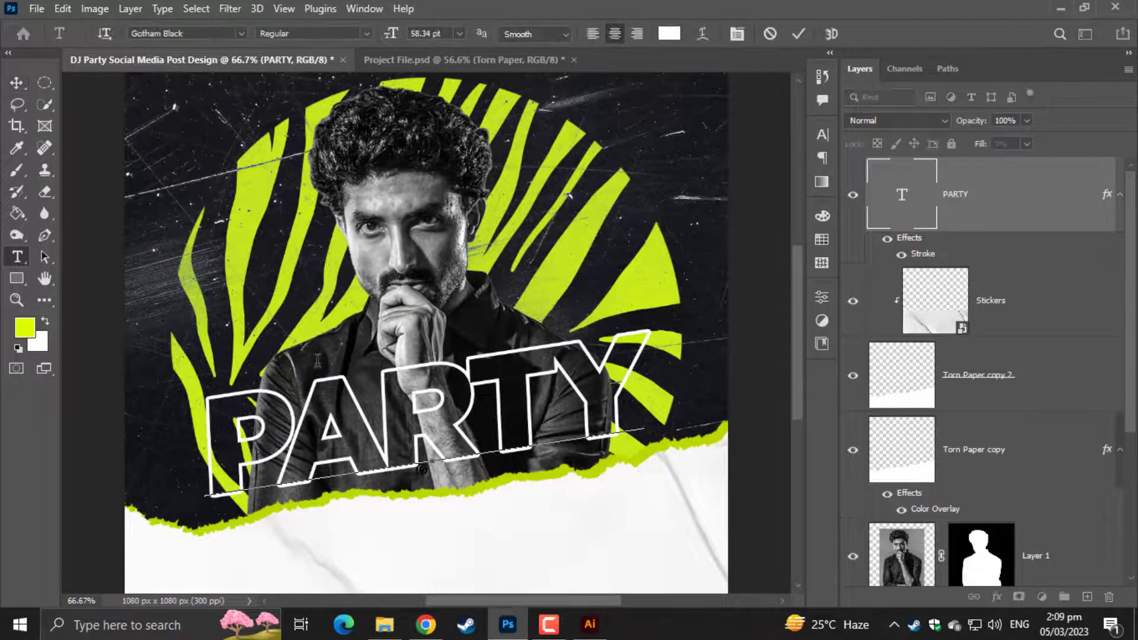
click(16, 82)
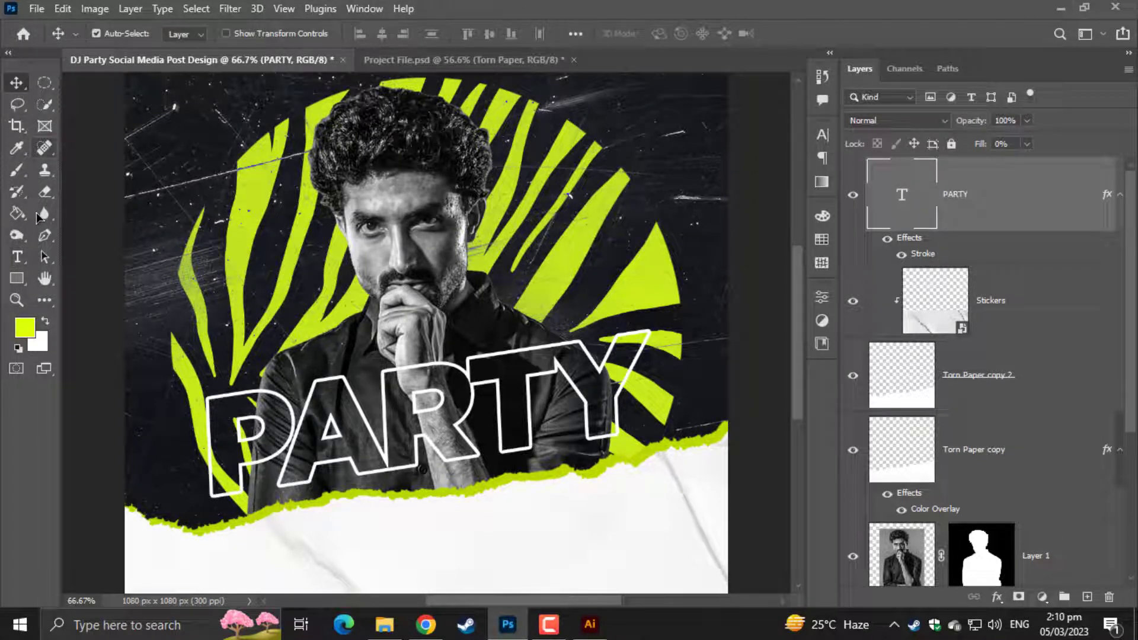
Add a new text layer reading "Under Ground" above PARTY on the artwork
click(17, 256)
click(264, 214)
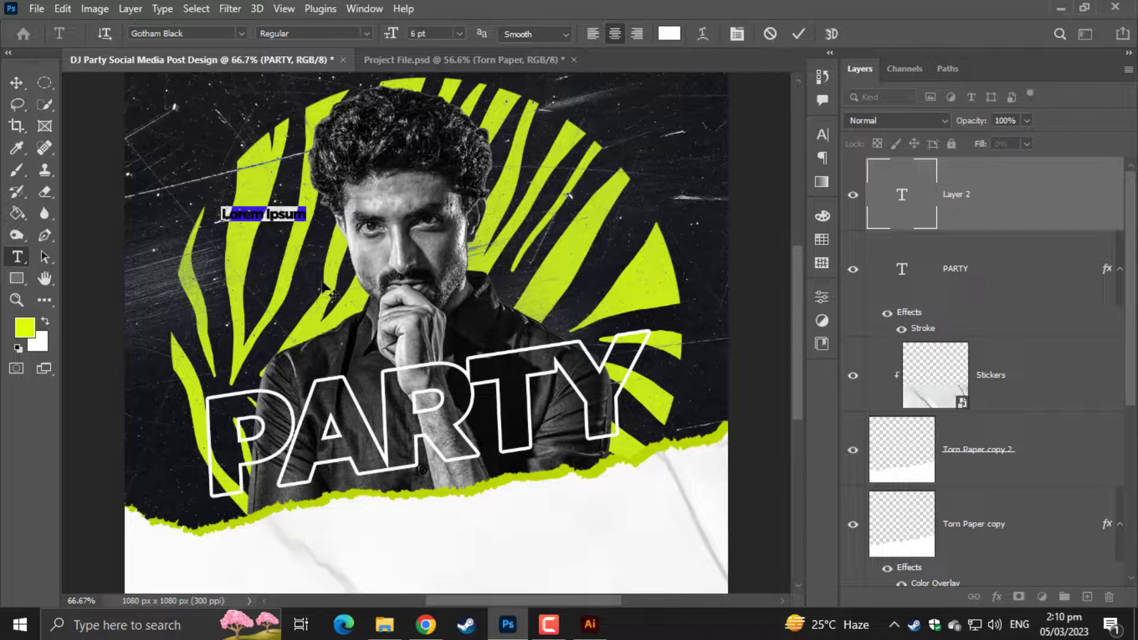
text(Under)
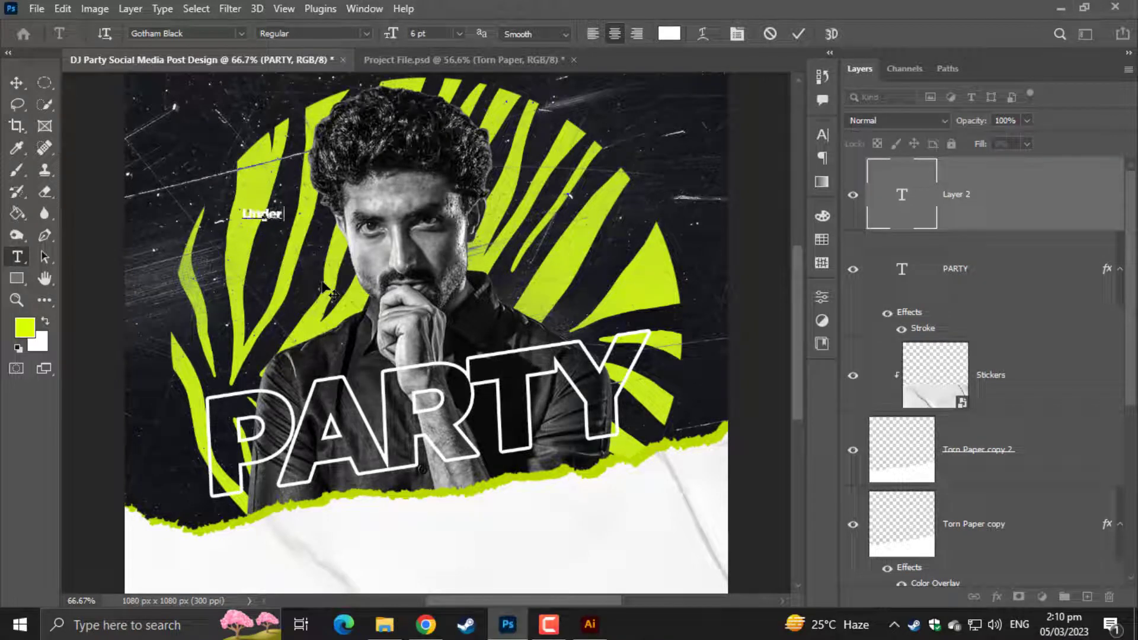
text( Gr)
text(ound)
Format the whole Under Ground text in the Photograph Signature font with the lime color #deff00
key(ctrl+a)
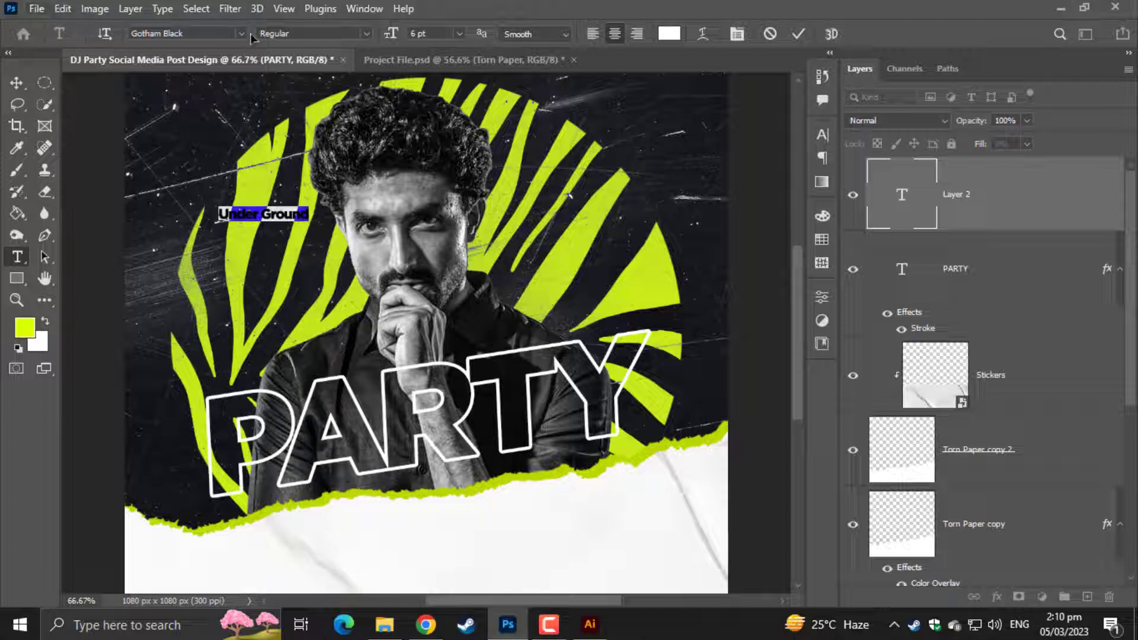
click(243, 33)
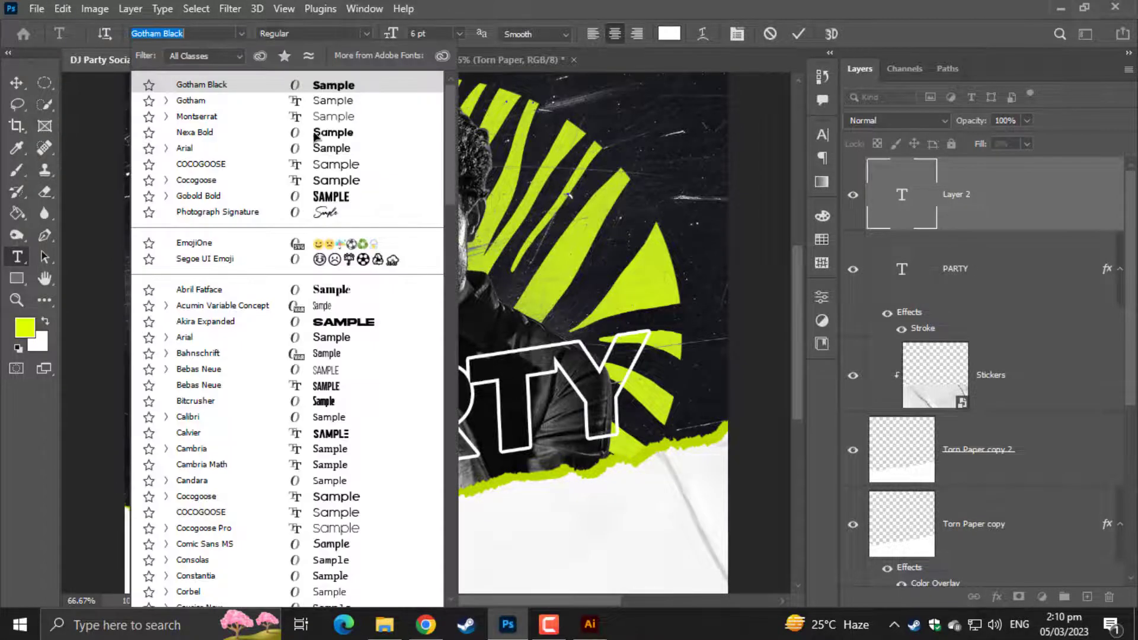
click(335, 212)
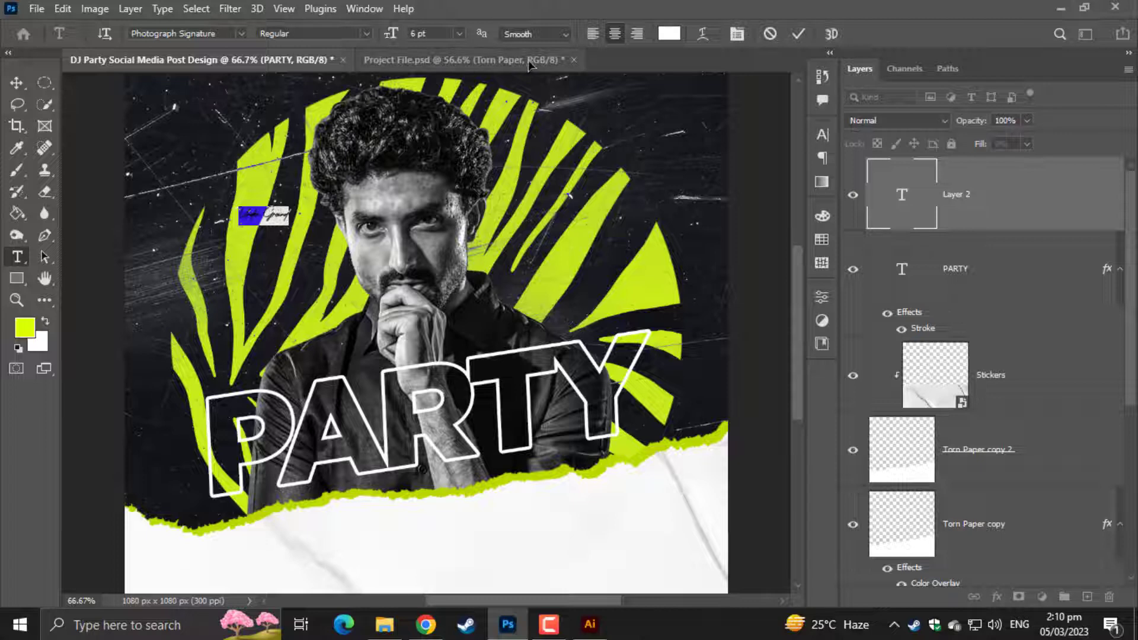
click(670, 34)
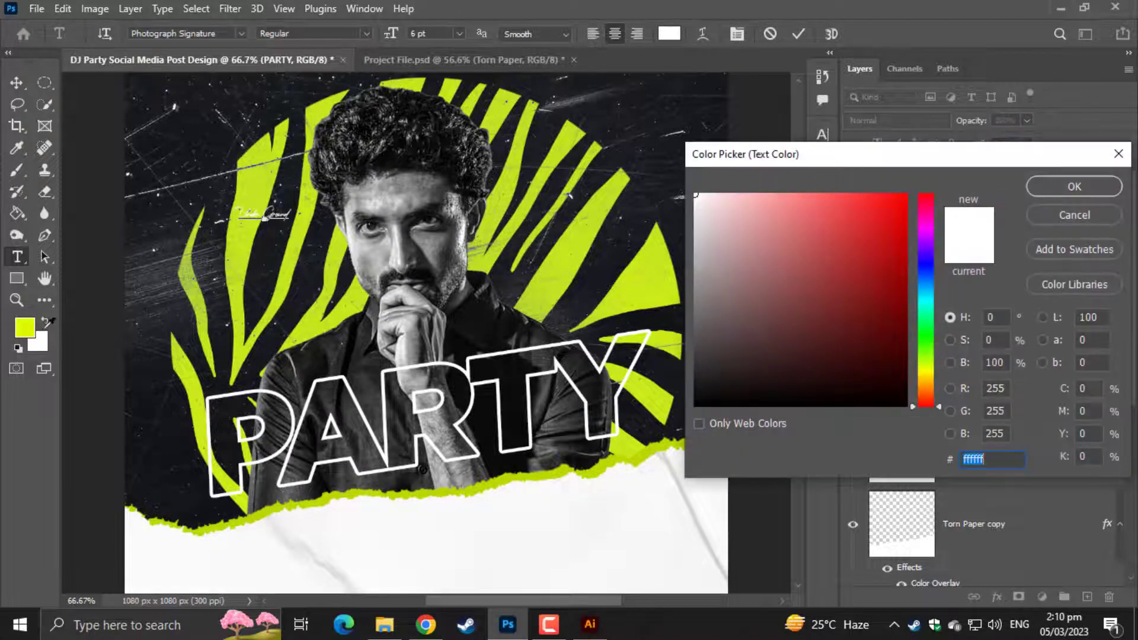
click(30, 330)
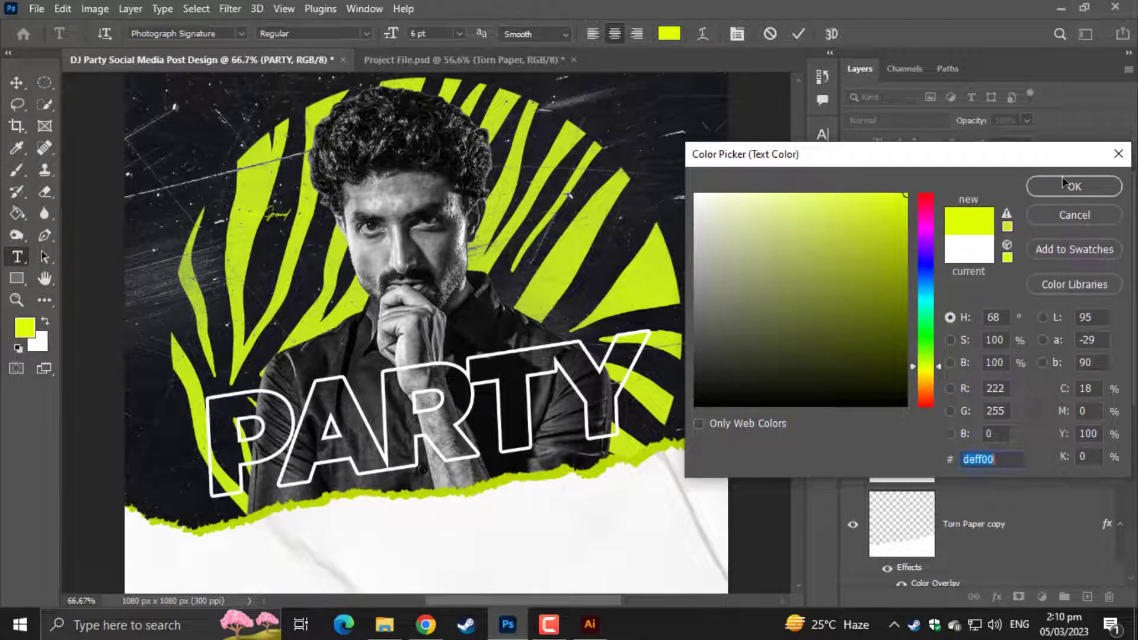
click(1065, 185)
click(17, 85)
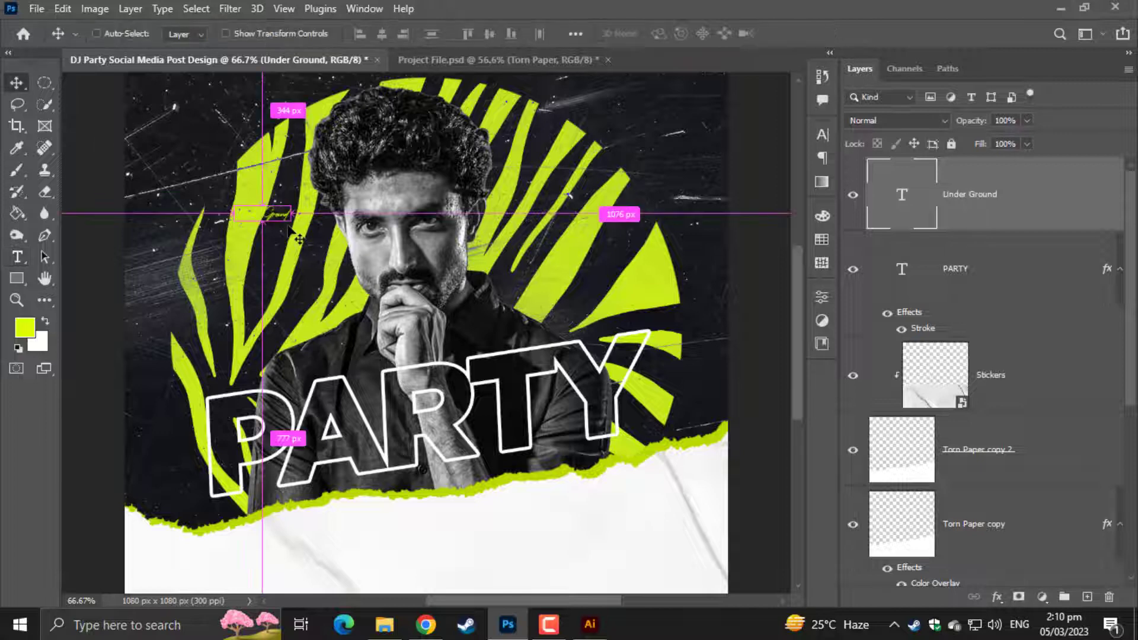
Enlarge the Under Ground text to about 420% and place it tilted upward along the top edge of PARTY
key(ctrl+t)
drag(290, 206, 499, 388)
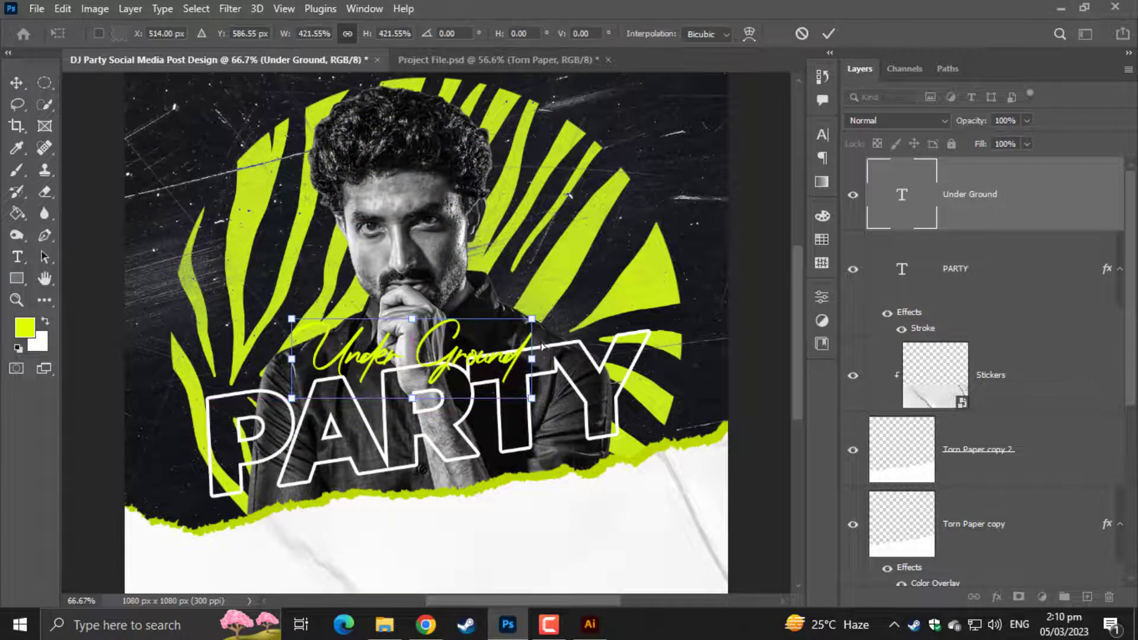
mouse_move(542, 346)
mouse_down()
mouse_move(596, 313)
mouse_move(533, 325)
mouse_move(546, 354)
mouse_move(496, 369)
mouse_move(559, 355)
mouse_move(497, 359)
mouse_move(512, 360)
mouse_move(537, 321)
mouse_move(521, 346)
mouse_up()
key(Return)
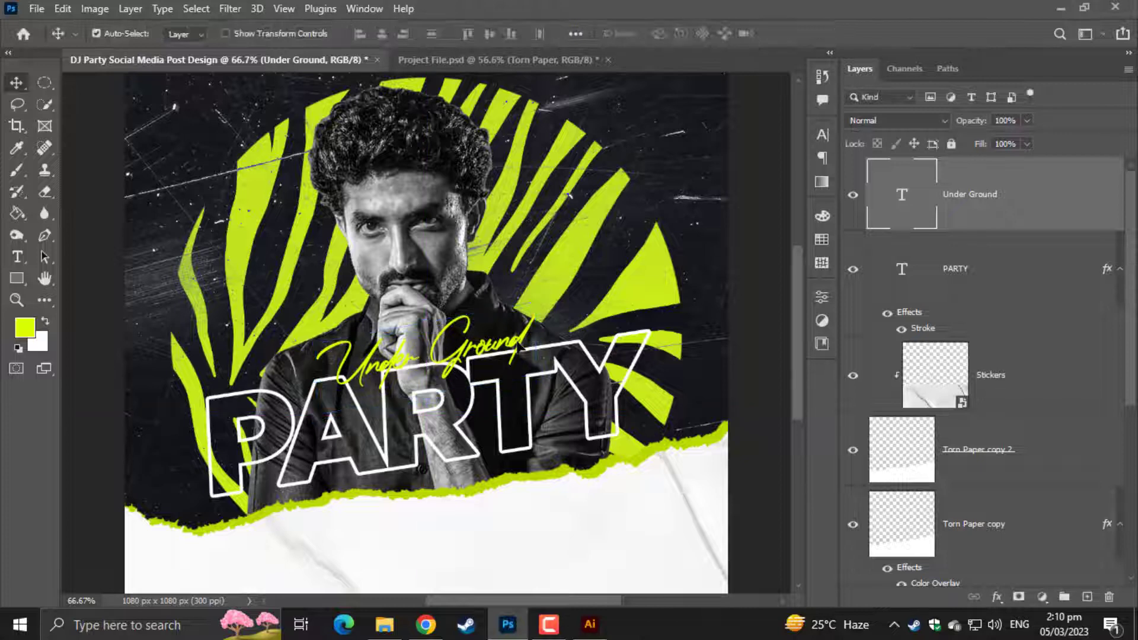
Scale the Under Ground and PARTY text layers together to about 90% and move them slightly down toward the torn paper
scroll(519, 348, down, 1)
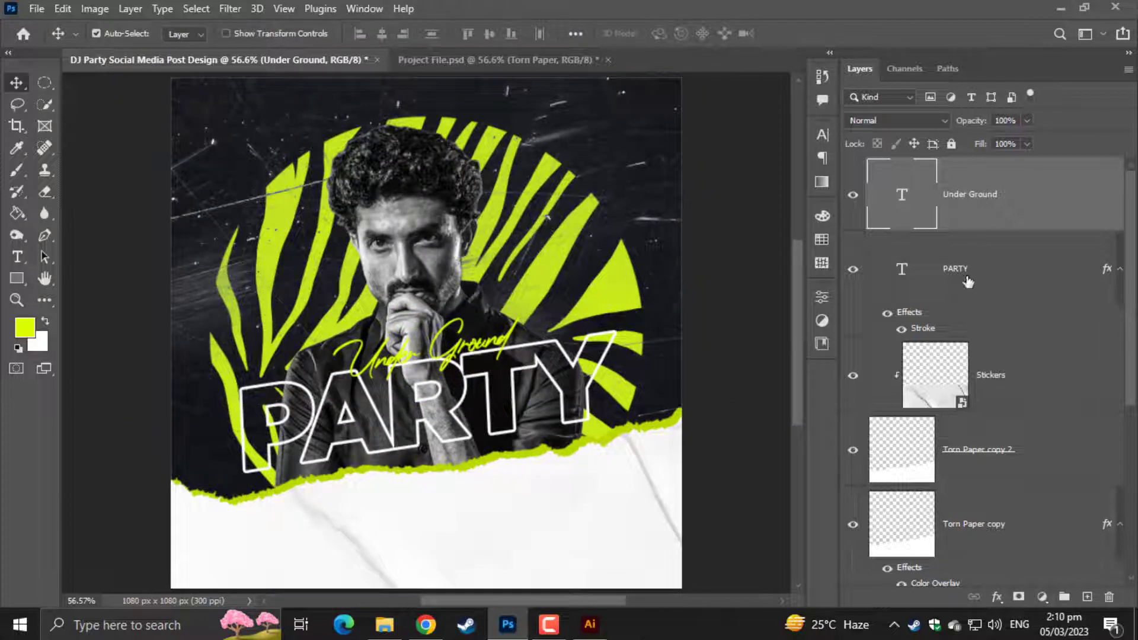
key(ctrl+t)
drag(624, 310, 605, 318)
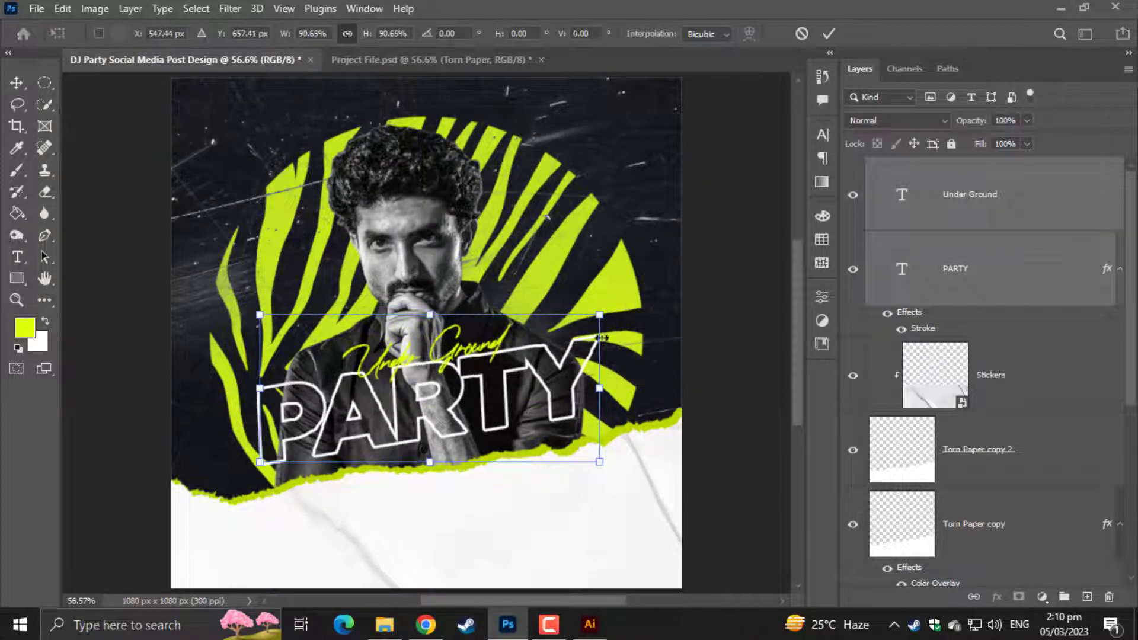
drag(548, 379, 548, 386)
key(Return)
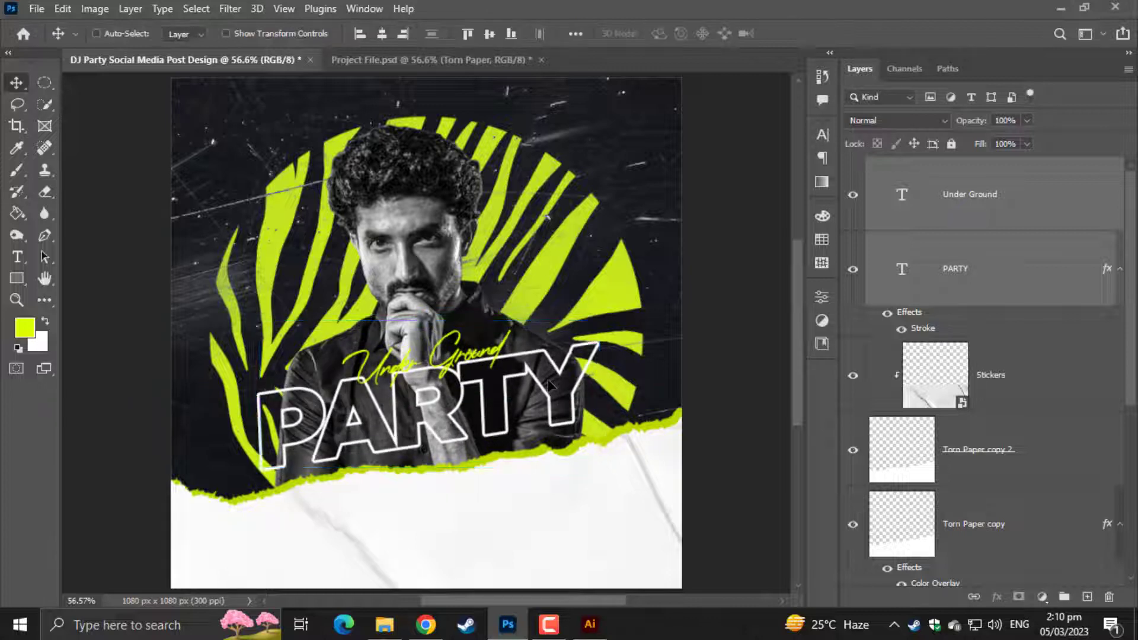
key(ctrl+minus)
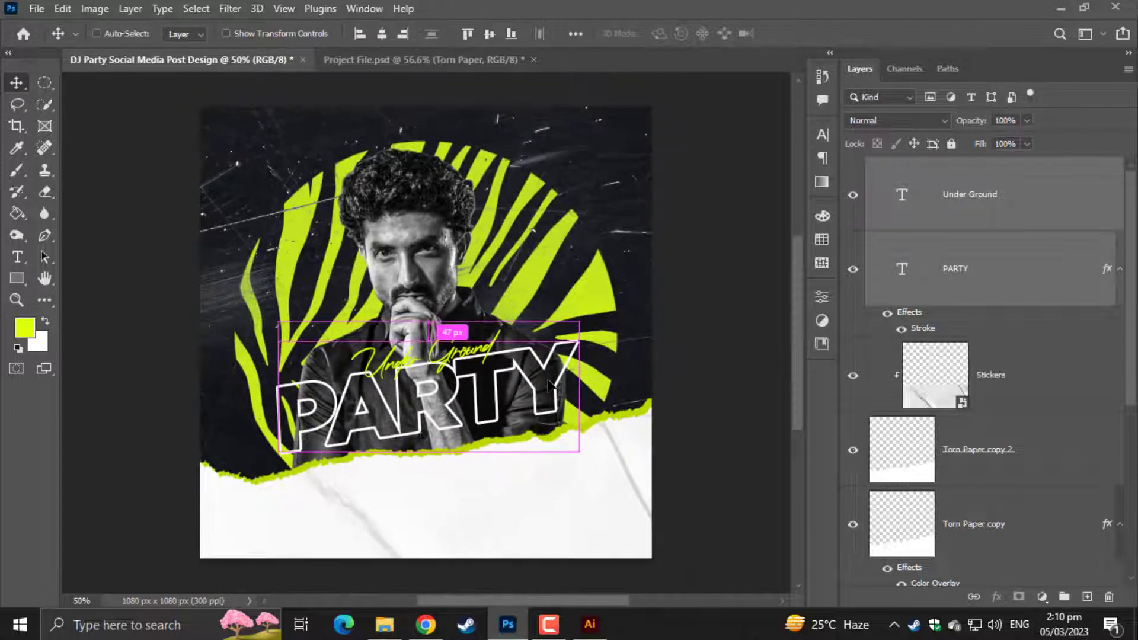
Paint soft 600 px lime glows at both lower sides on a new layer above Textures and set its blend mode to Overlay
scroll(1034, 415, down, 5)
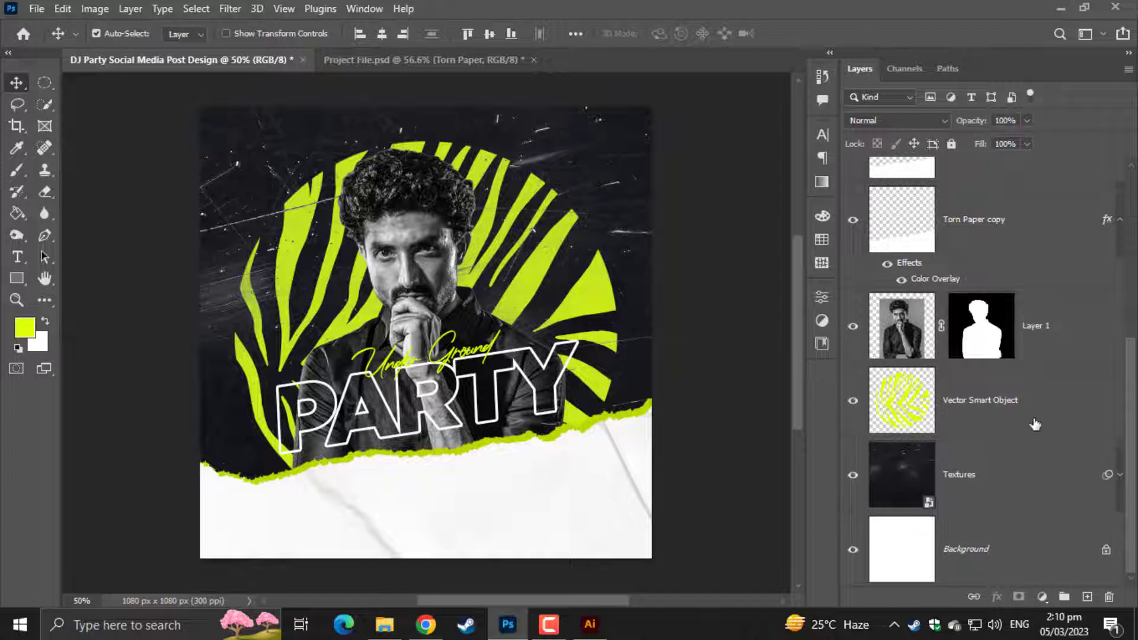
click(1000, 455)
click(1087, 597)
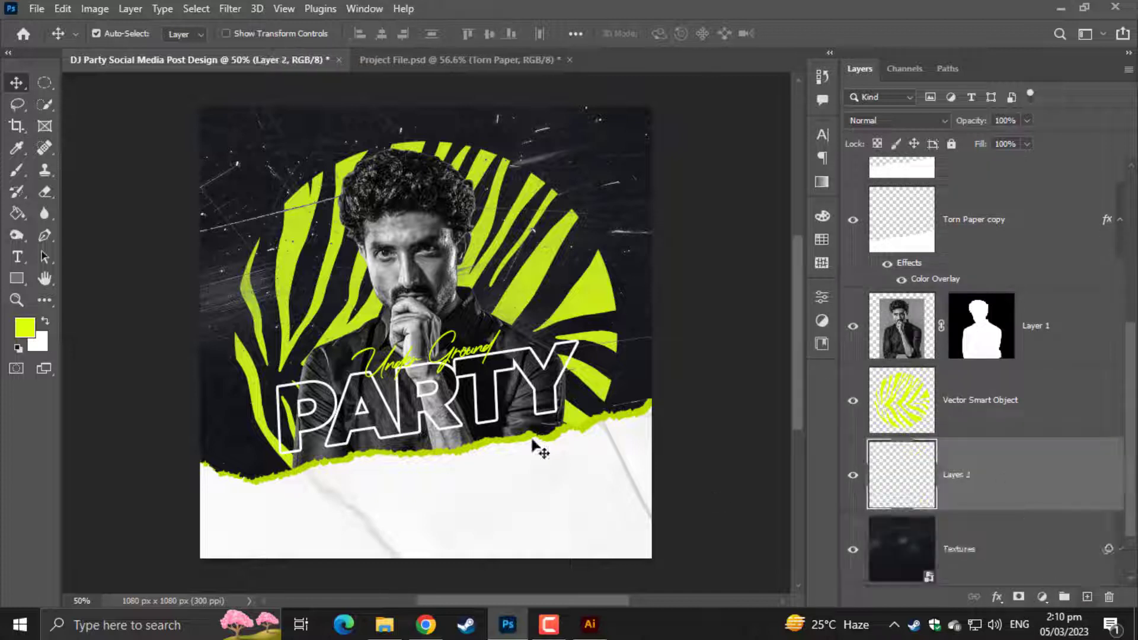
click(17, 170)
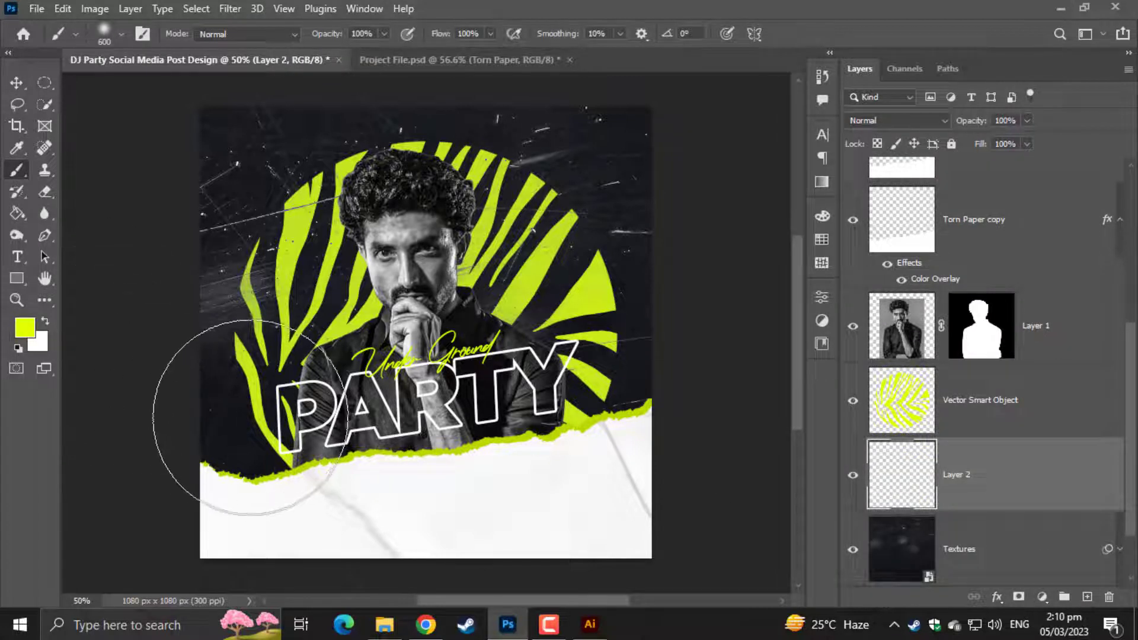
click(243, 424)
click(664, 355)
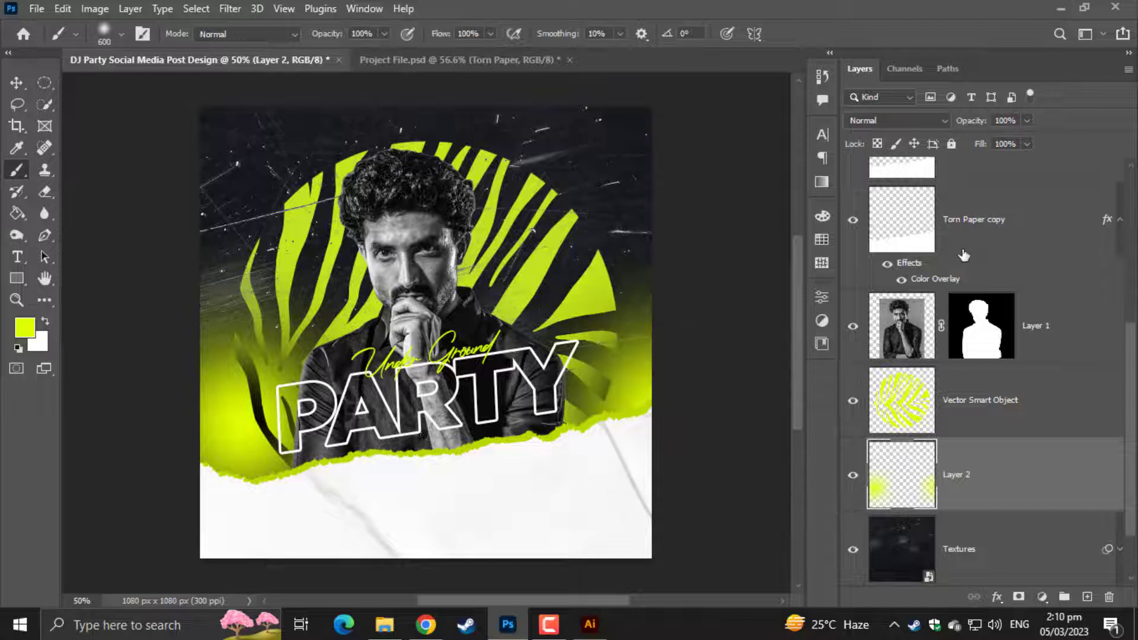
click(904, 123)
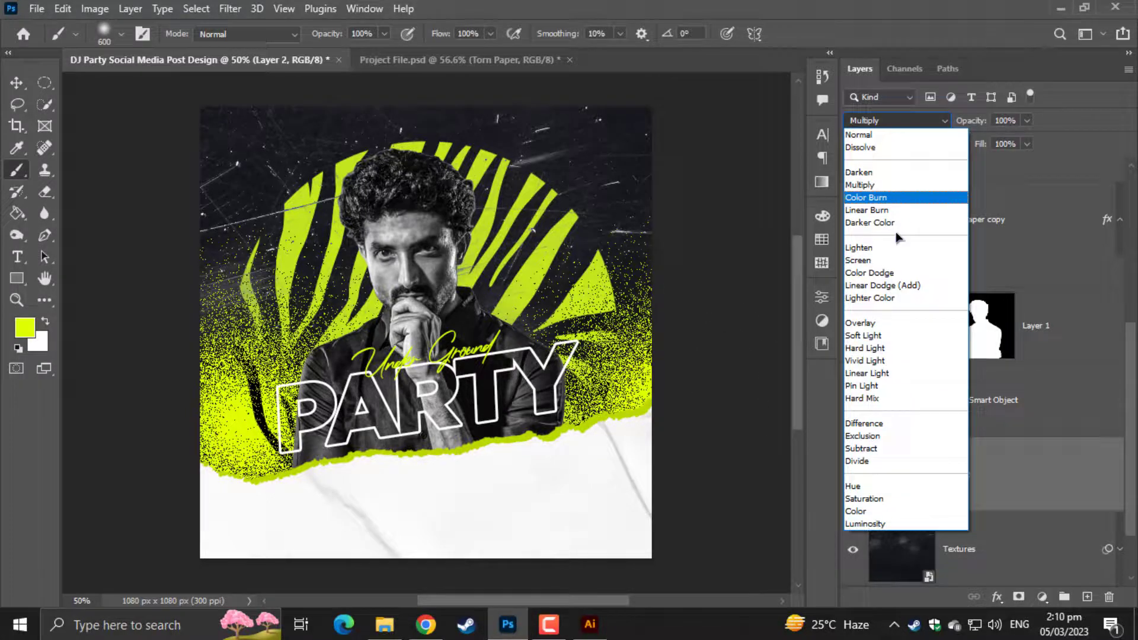
click(865, 325)
Paste the copied event details into the post: performer lines, lime RSVP strip, ellipse and venue address
click(17, 83)
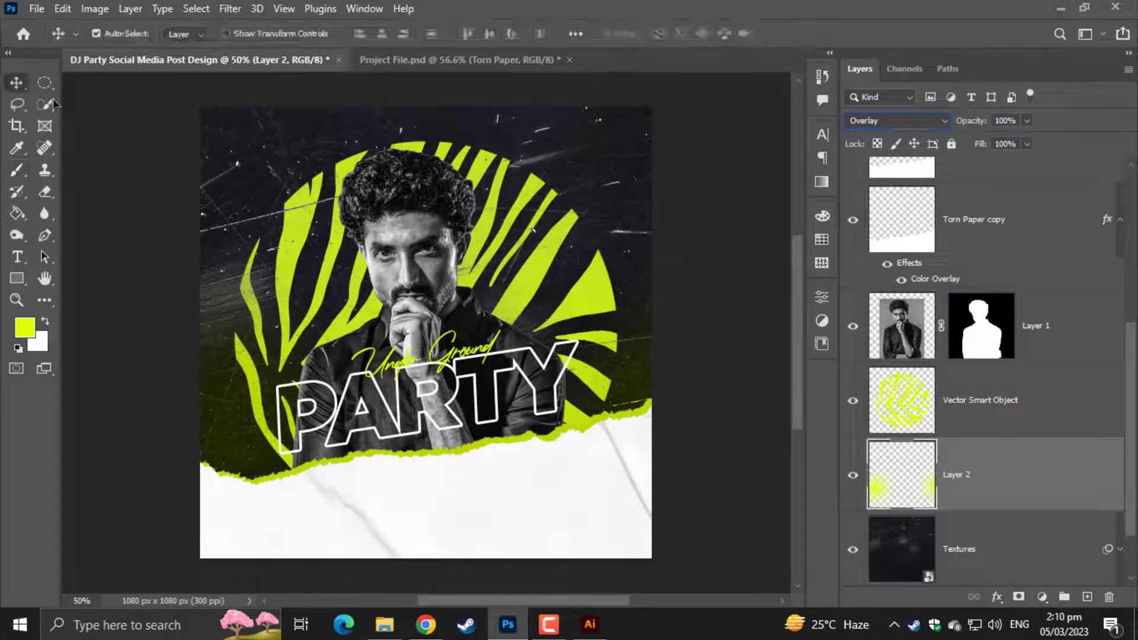
key(ctrl+v)
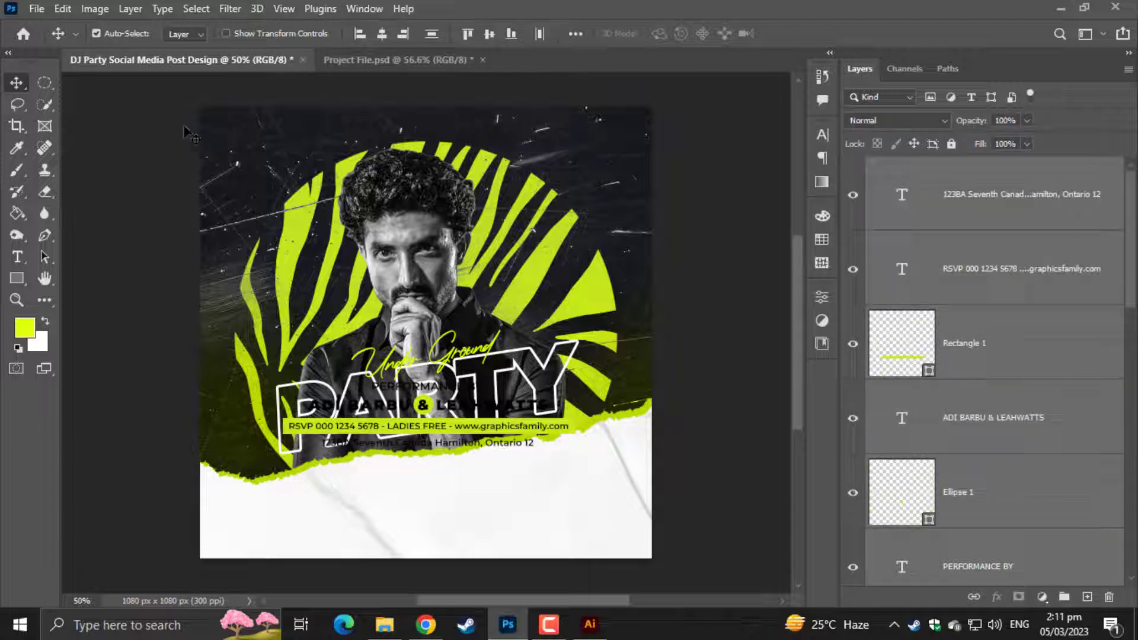
Move the pasted event details down onto the white torn paper below the PARTY title
key(ctrl+t)
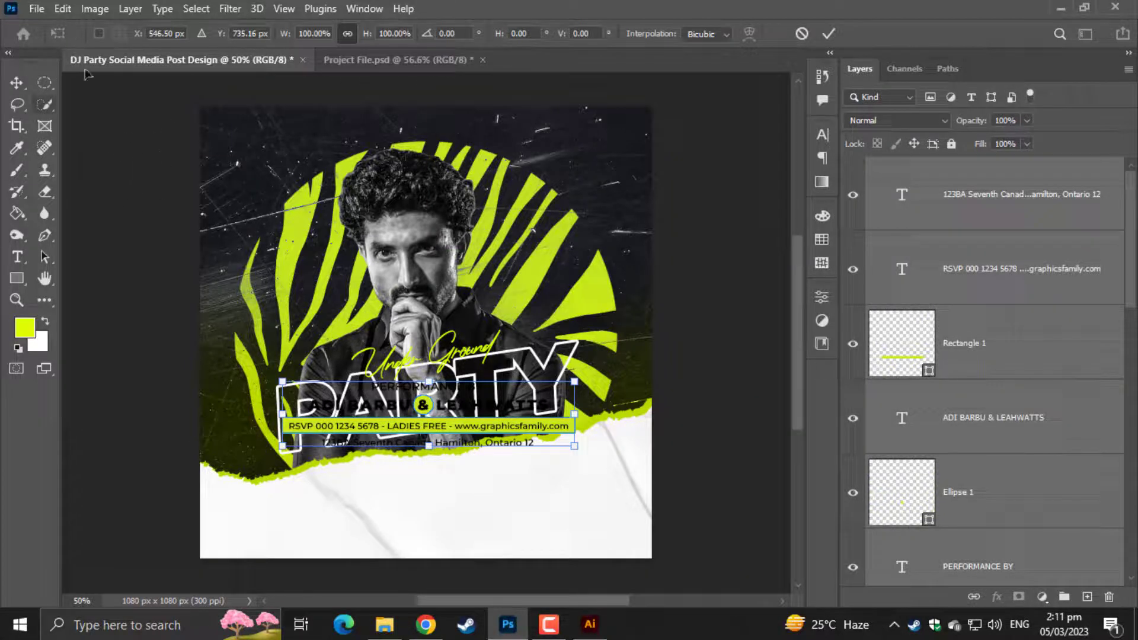
drag(487, 431, 506, 523)
key(Return)
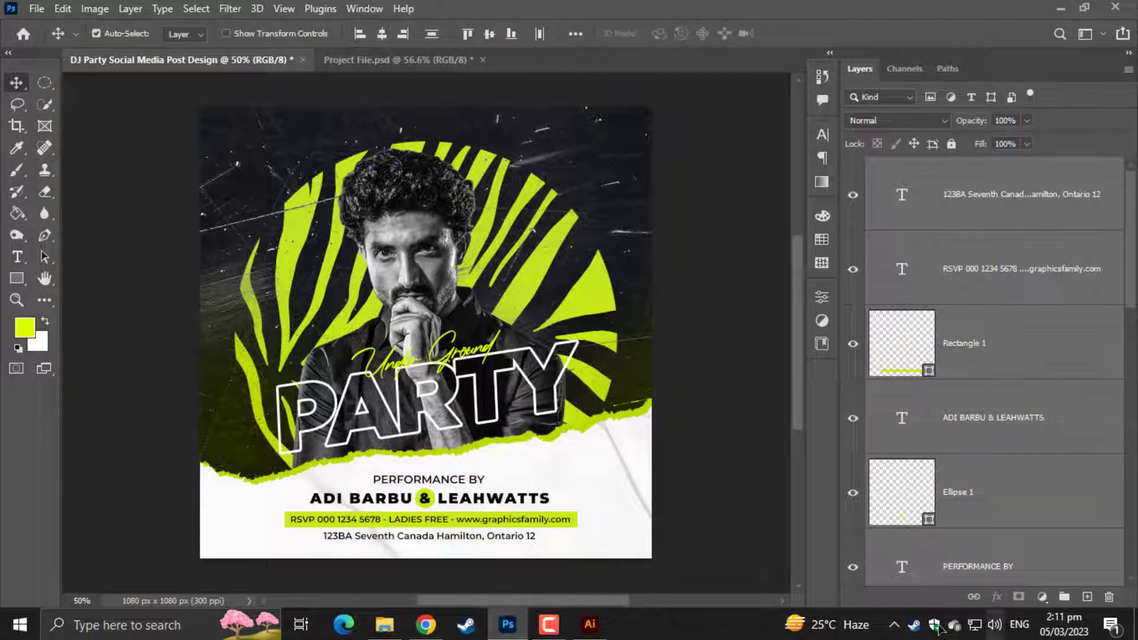
Group the event details layers, centre the group horizontally on the canvas and nudge it slightly upward
key(ctrl+g)
key(ctrl+a)
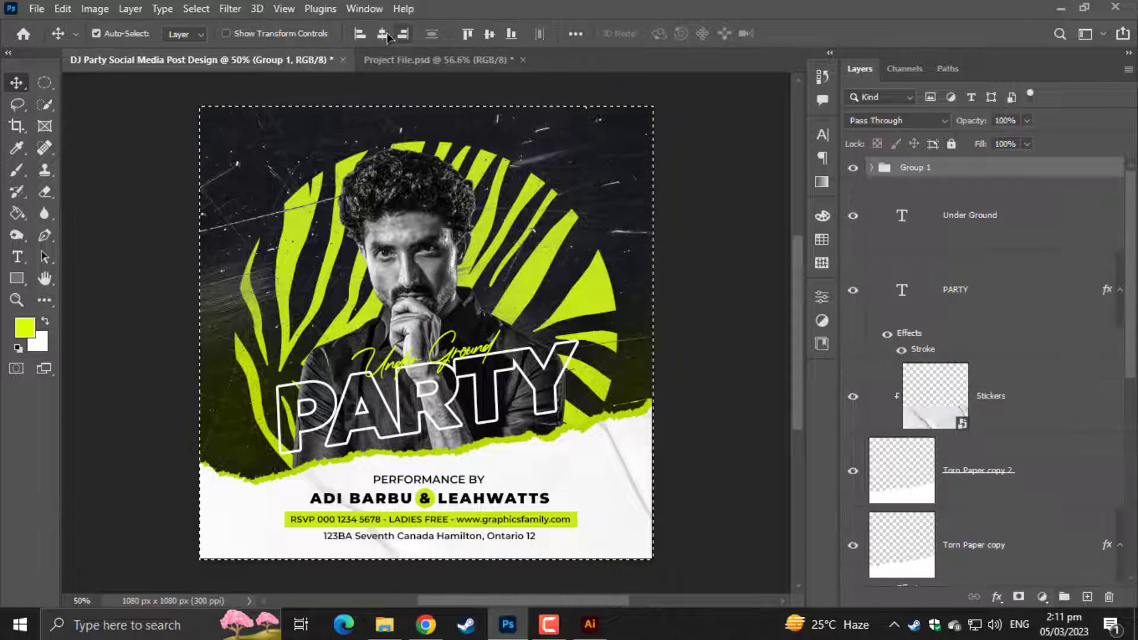
click(383, 34)
key(ctrl+d)
key(Up)
key(Up)
key(Up)
key(Up)
key(Up)
key(Up)
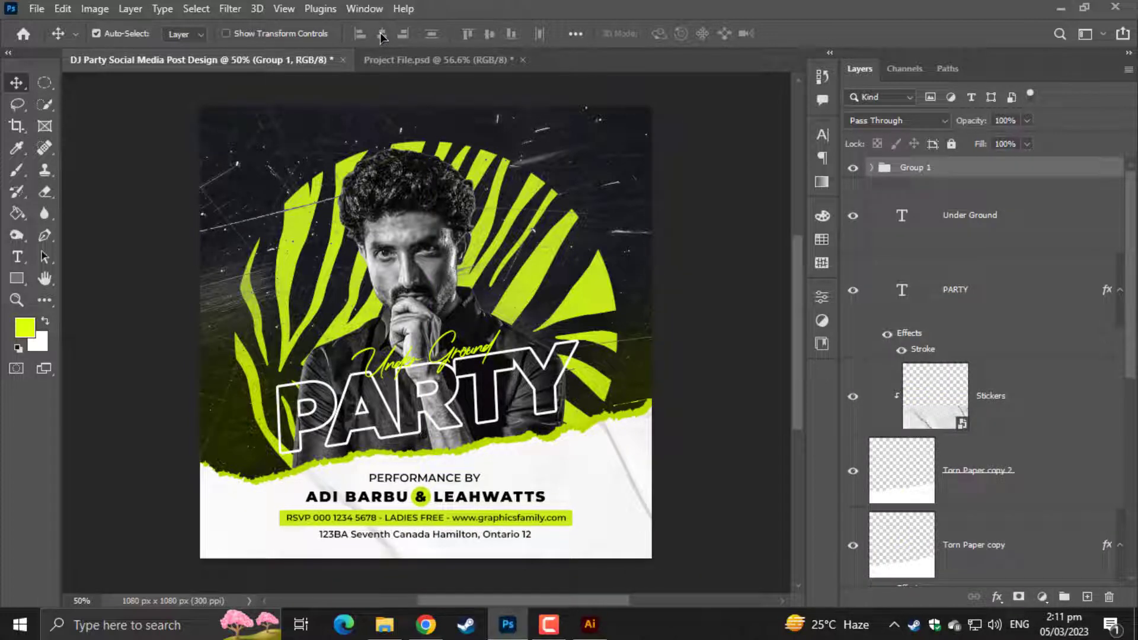
Paste the copied CLUB GRAPHICS FAMILY PRESENTS and SAT 11TH MAR texts and move them up to the poster's upper corners
key(ctrl+0)
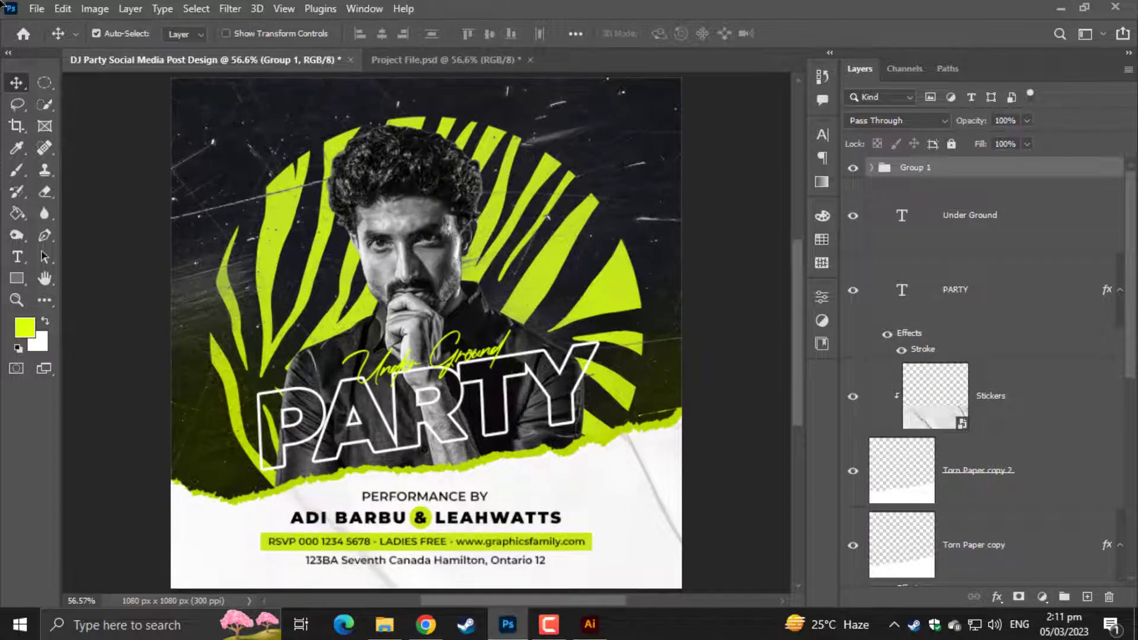
key(ctrl+v)
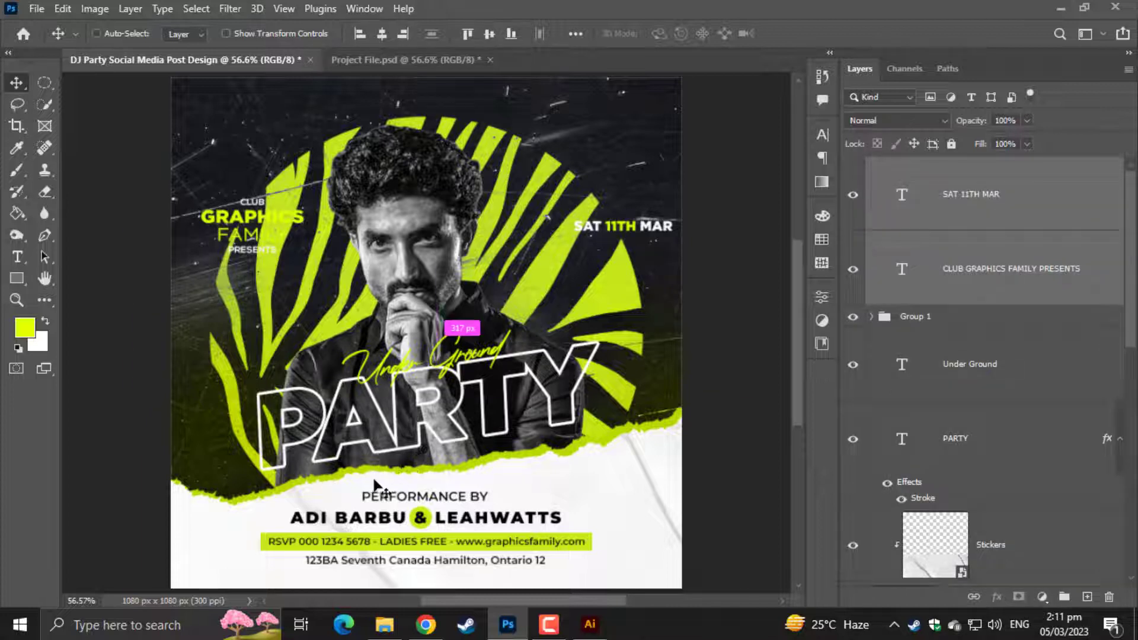
key(ctrl+t)
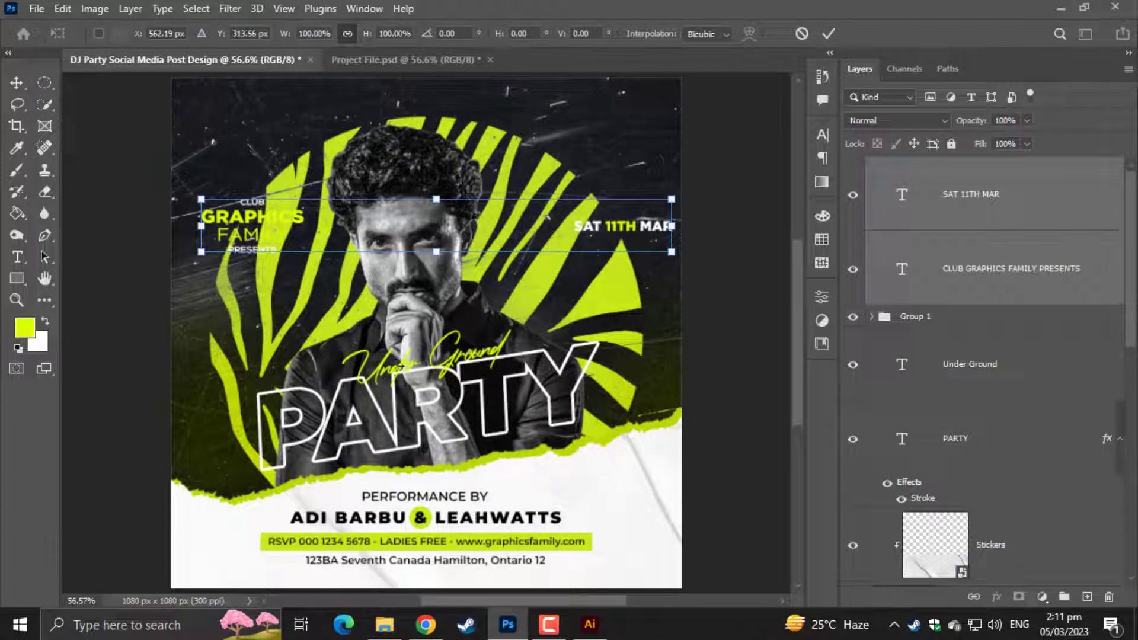
drag(626, 230, 614, 130)
key(Return)
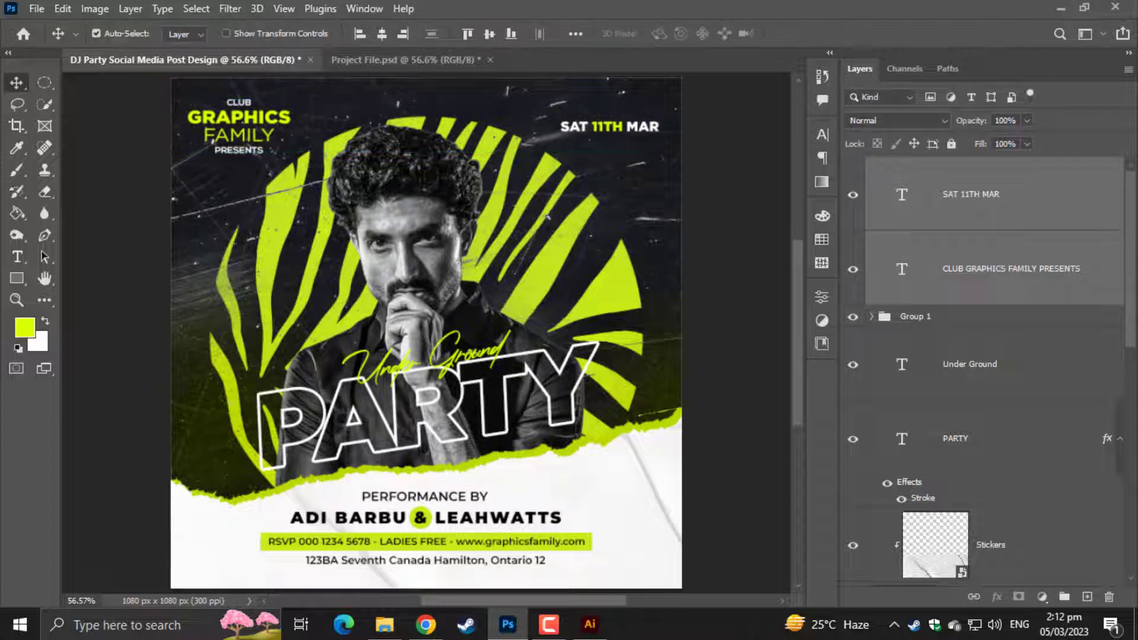
Shift the club and date texts together about 6 px right and 2 px up to centre them horizontally on the canvas
key(ctrl+t)
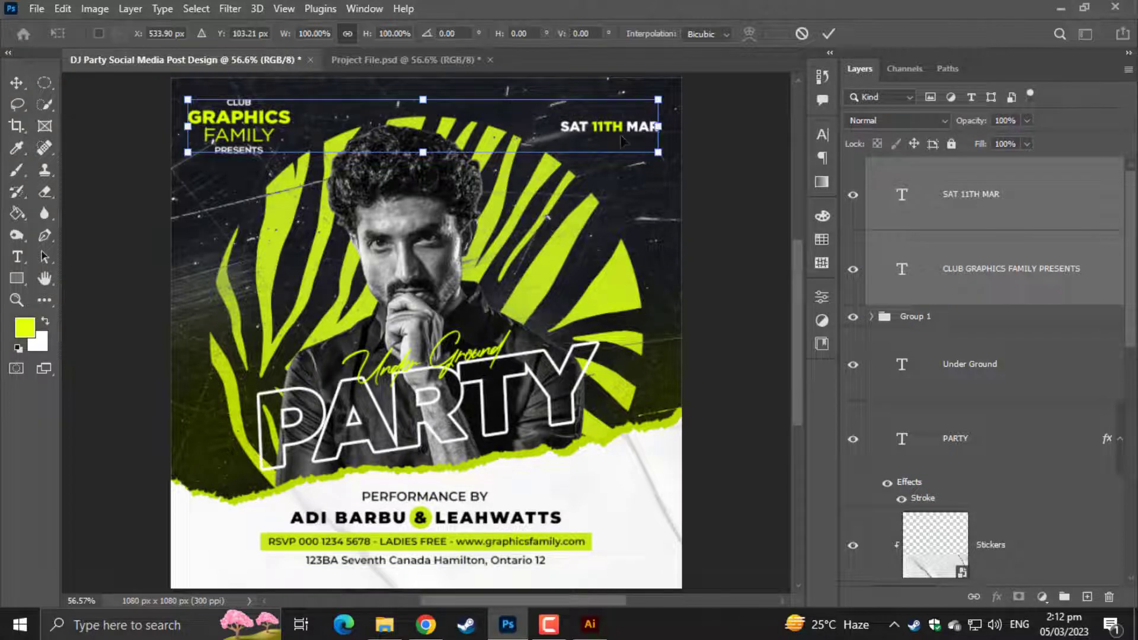
drag(623, 141, 623, 139)
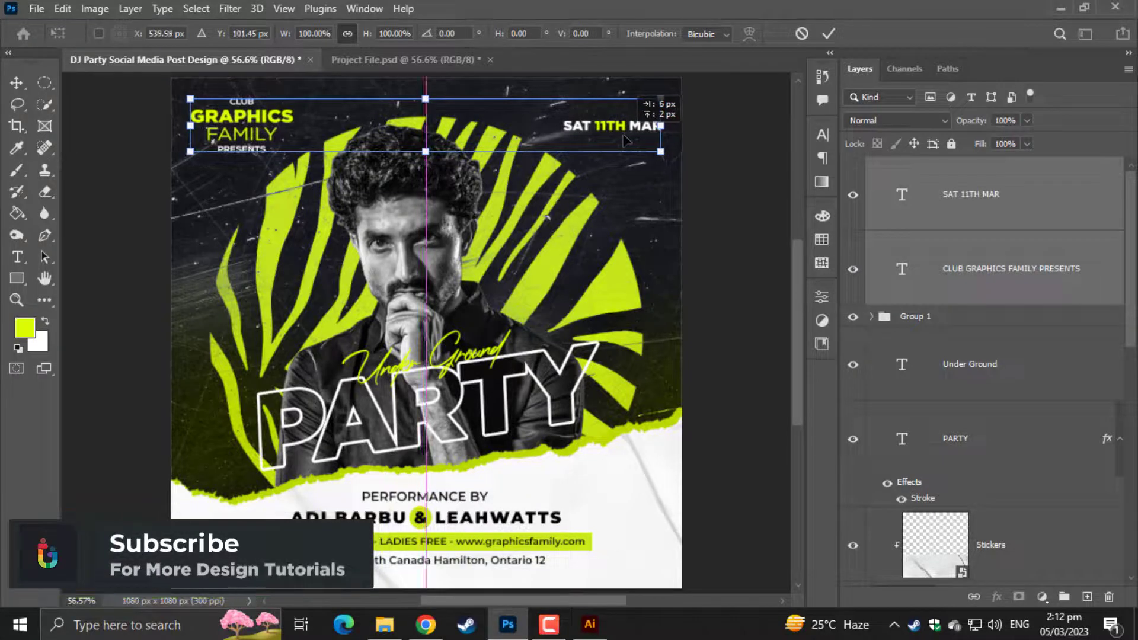
key(Return)
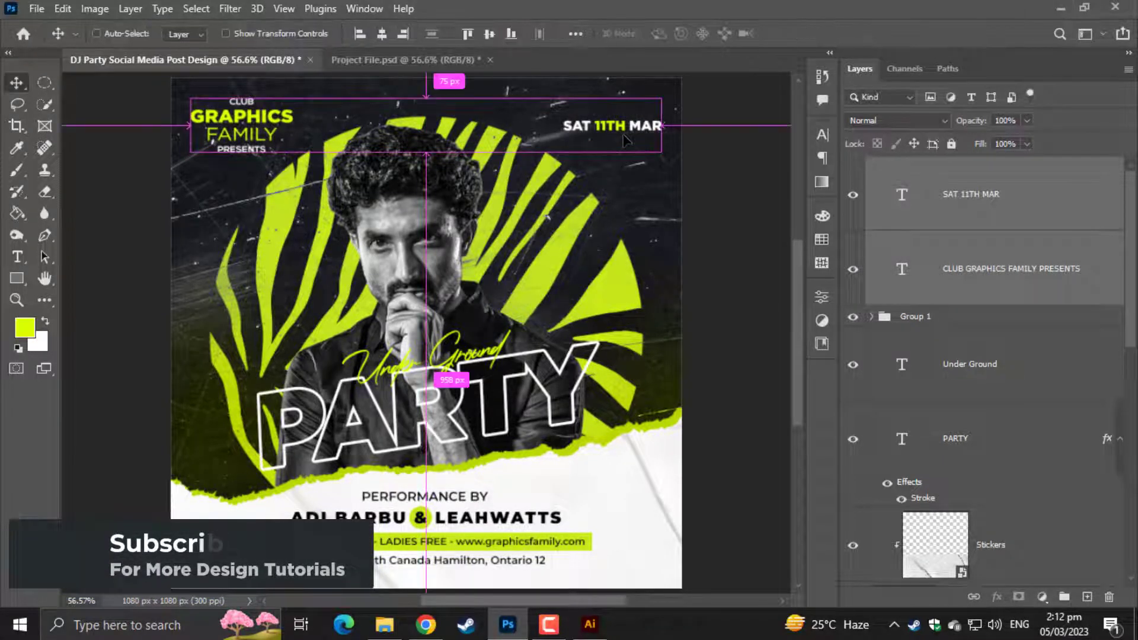
key(ctrl+minus)
key(ctrl+minus)
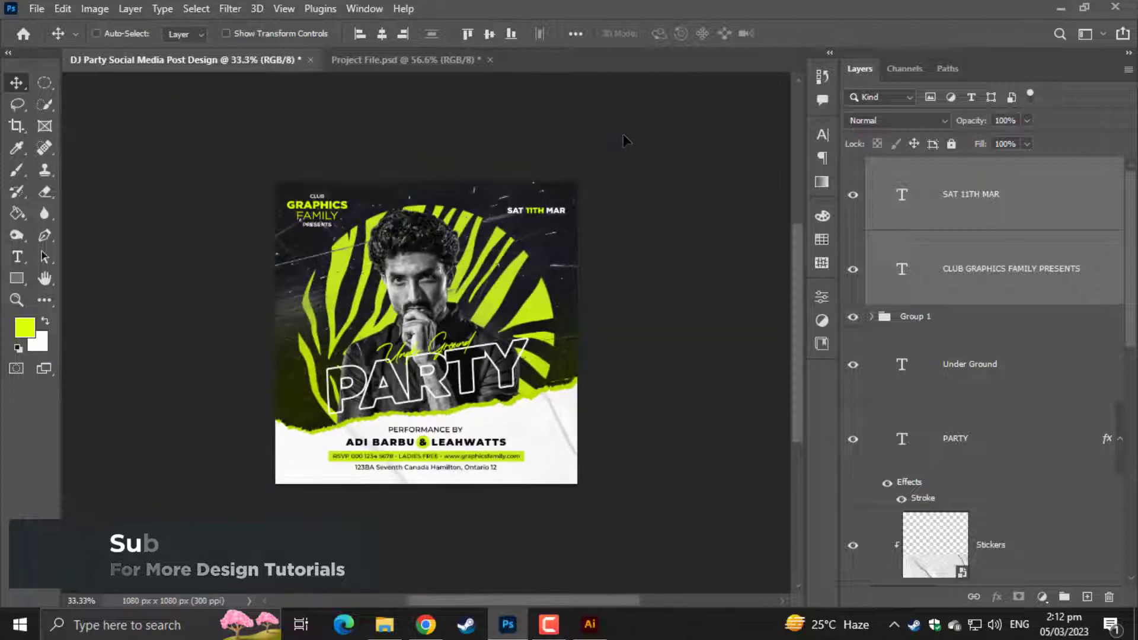